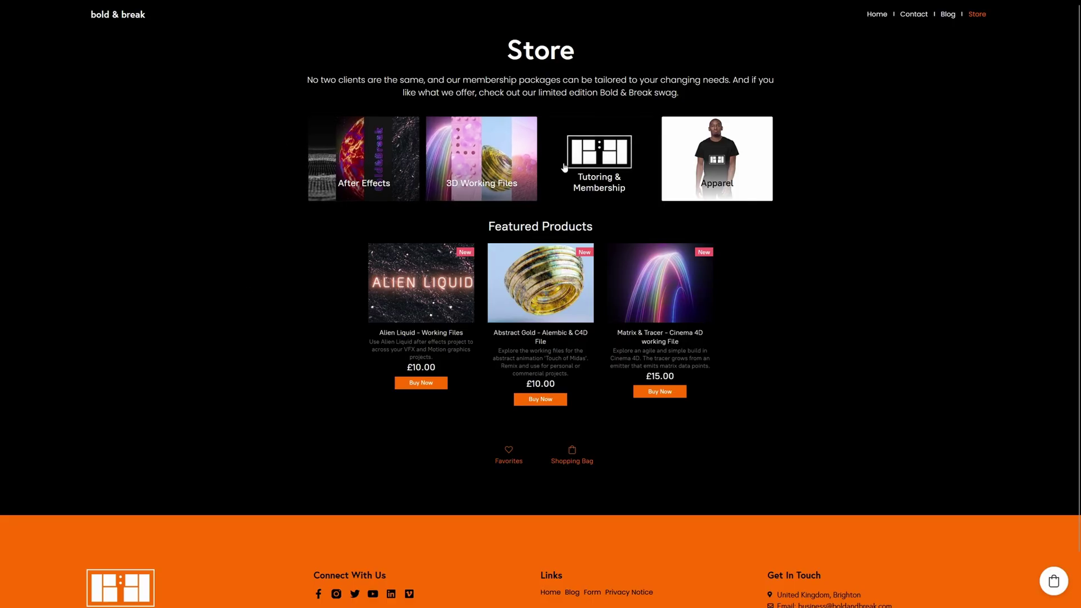
Step: Browse the After Effects, 3D Working Files and Tutoring & Membership listings, returning to Store each time
left_click(373, 173)
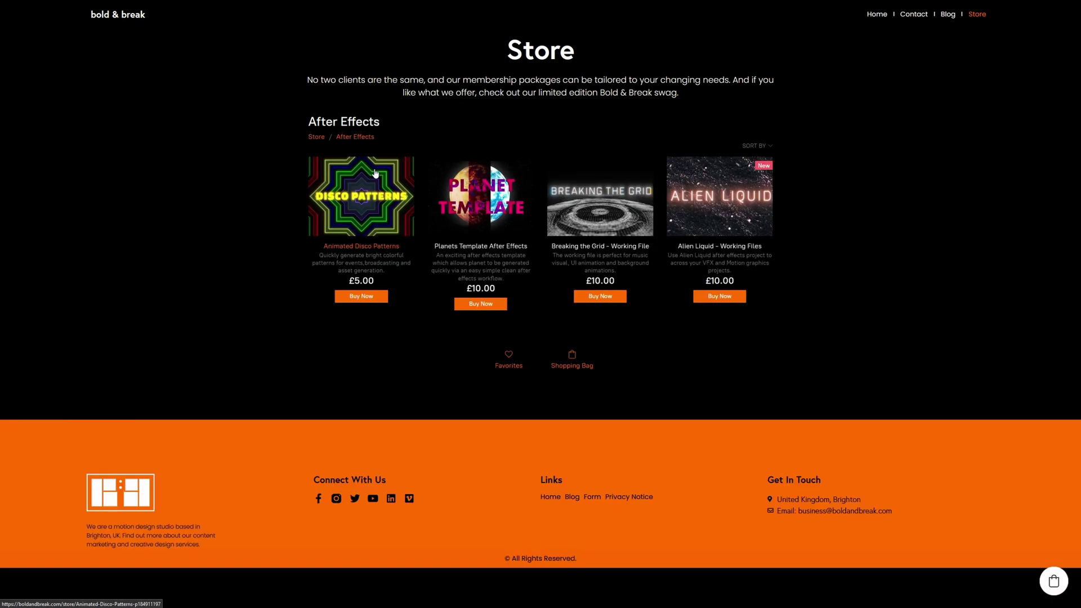
left_click(316, 137)
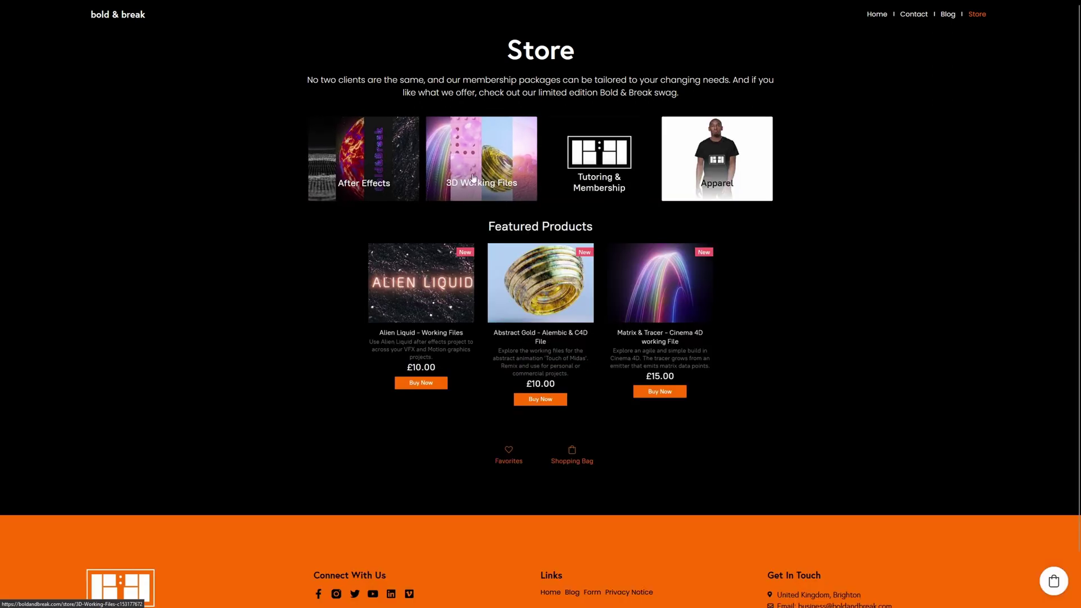
left_click(453, 160)
left_click(316, 138)
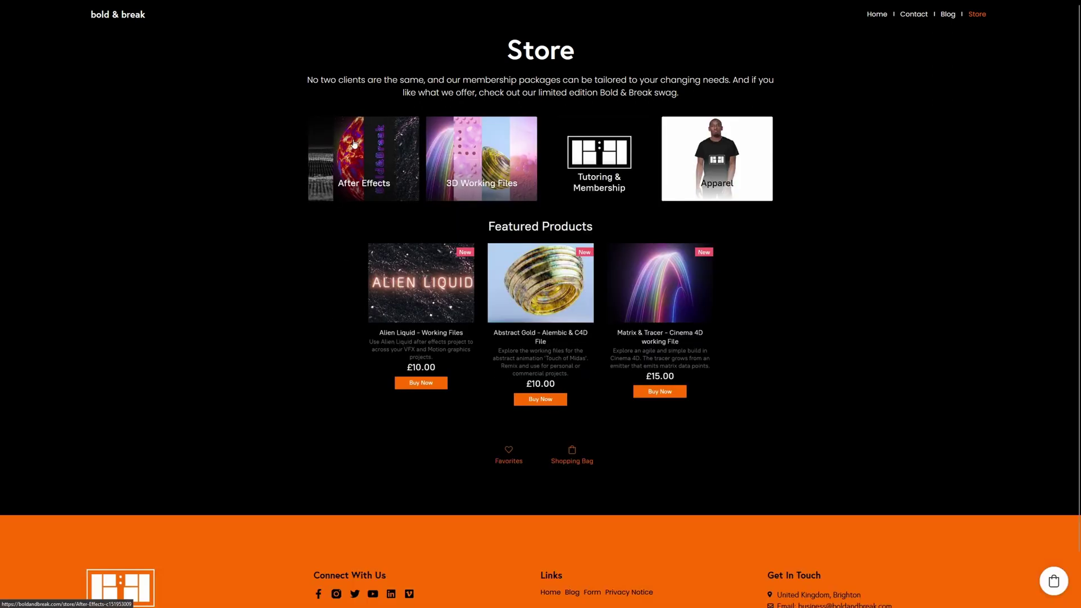
left_click(593, 163)
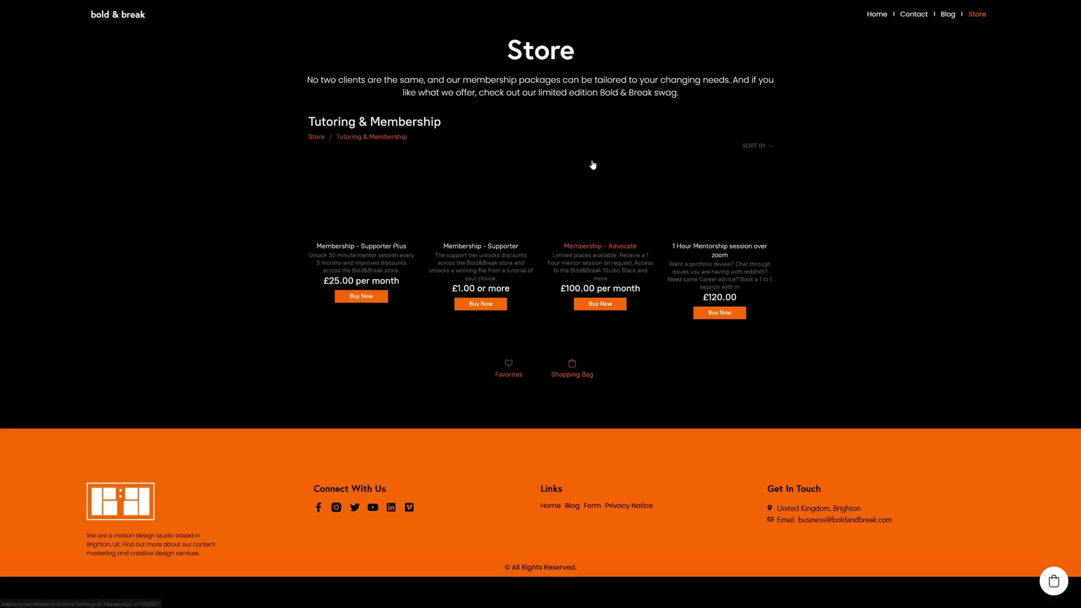
left_click(316, 137)
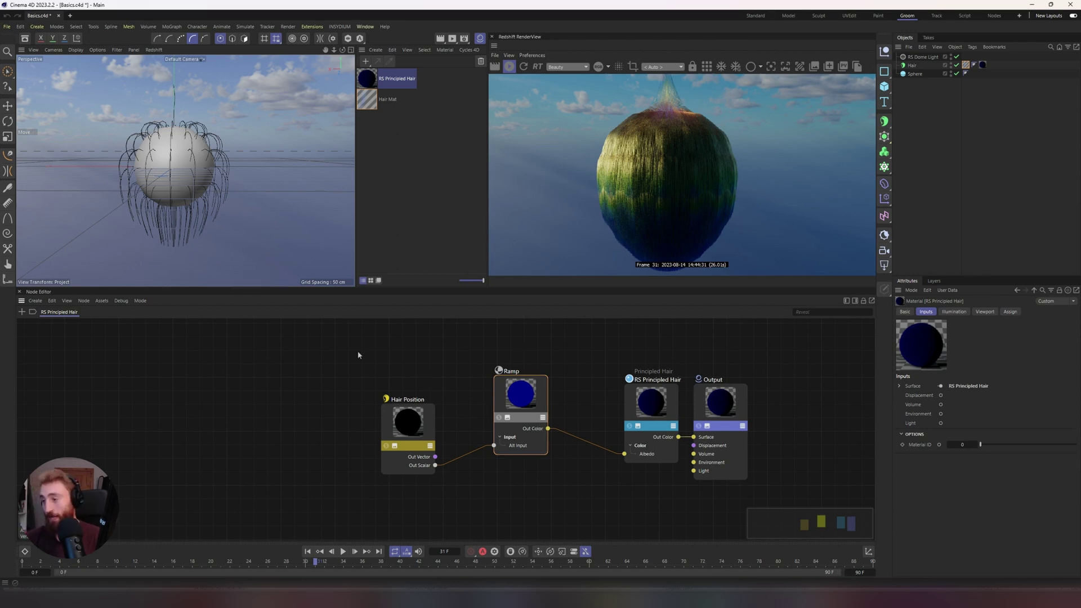
Step: Delete the Hair Position and Ramp nodes from the hair material
left_click(398, 396)
left_click(515, 396, "shift")
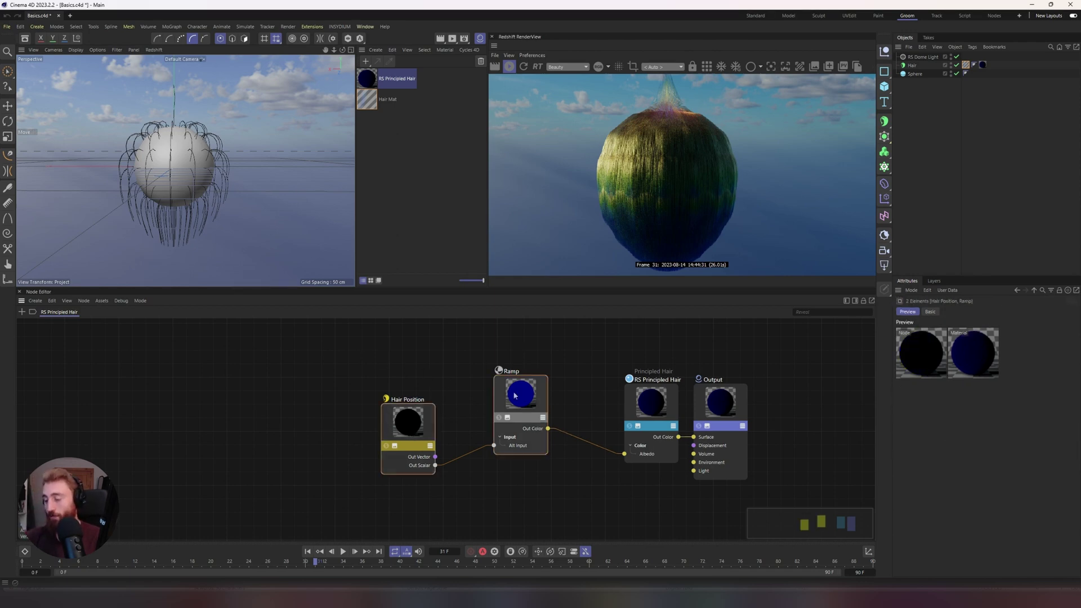
key("Delete")
Step: Rearrange the RS Principled Hair and Output nodes and enlarge the viewport area
left_click_drag(644, 403, 460, 402)
left_click_drag(711, 407, 630, 411)
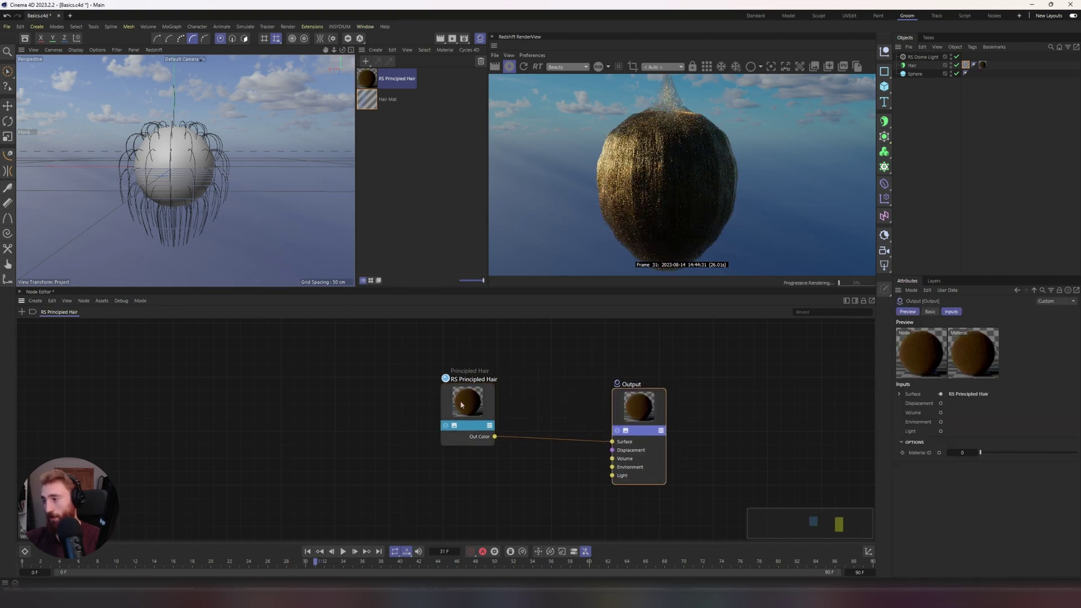
left_click_drag(460, 400, 489, 404)
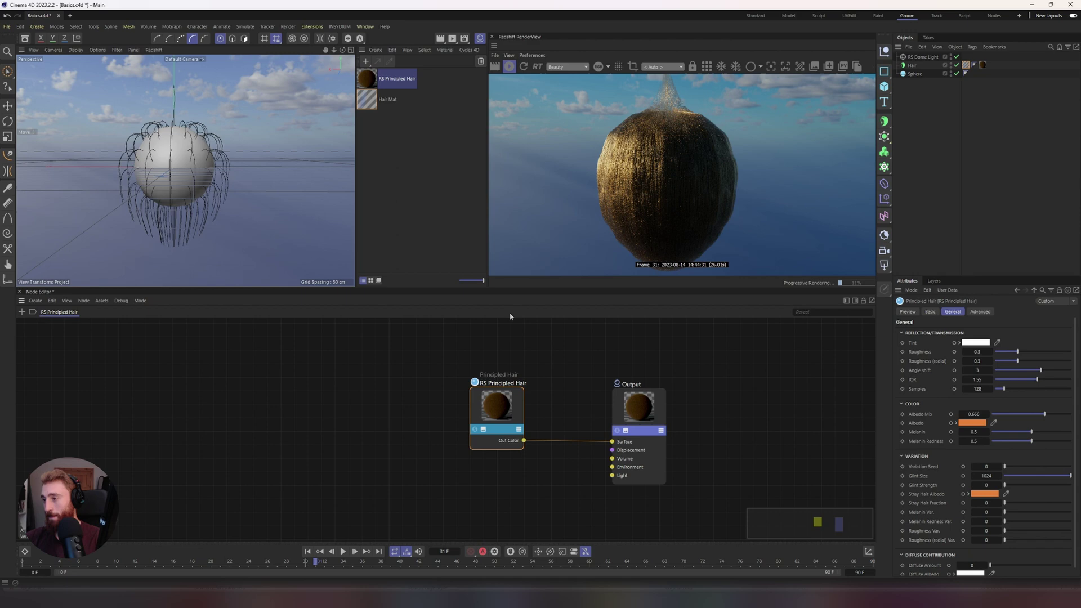
left_click_drag(521, 289, 522, 335)
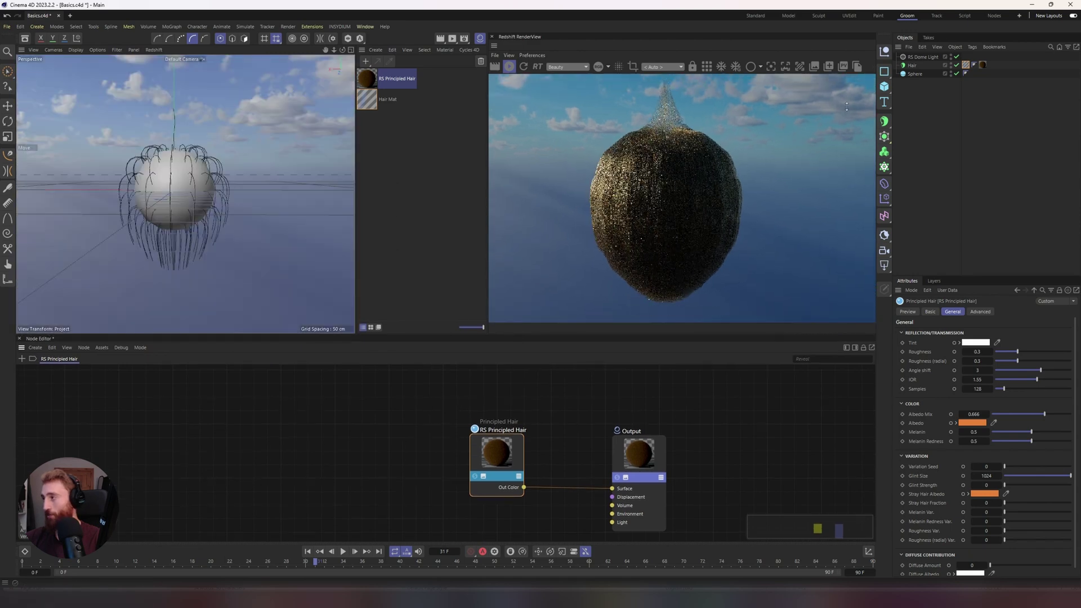
Step: Bring up the Redshift RenderView in the grooming layout and go to frame 0
left_click(754, 15)
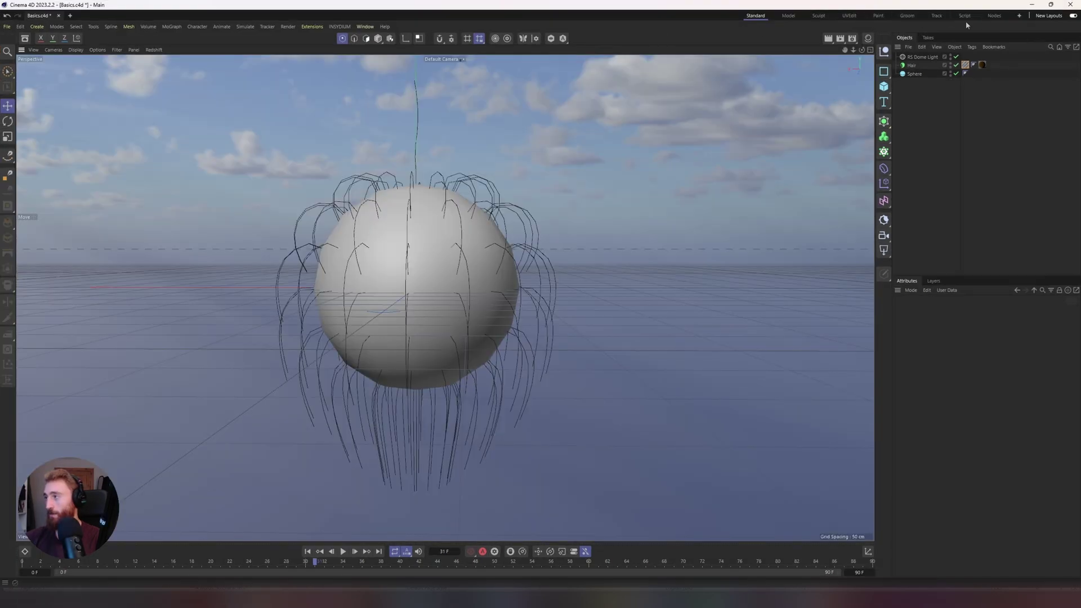
left_click(907, 15)
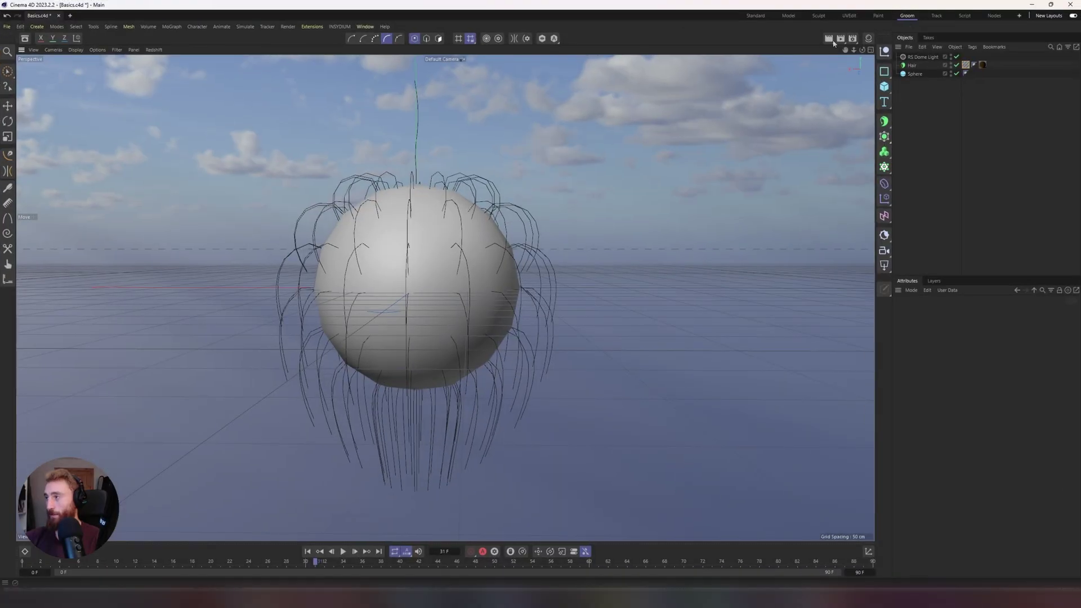
left_click(839, 38)
left_click(882, 83)
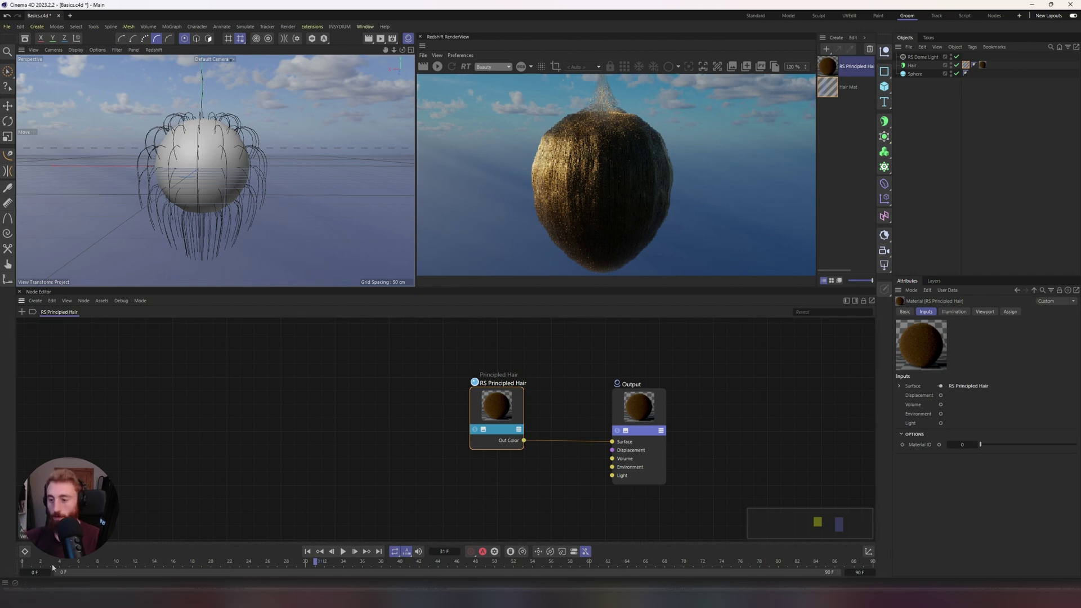
left_click_drag(52, 567, 23, 566)
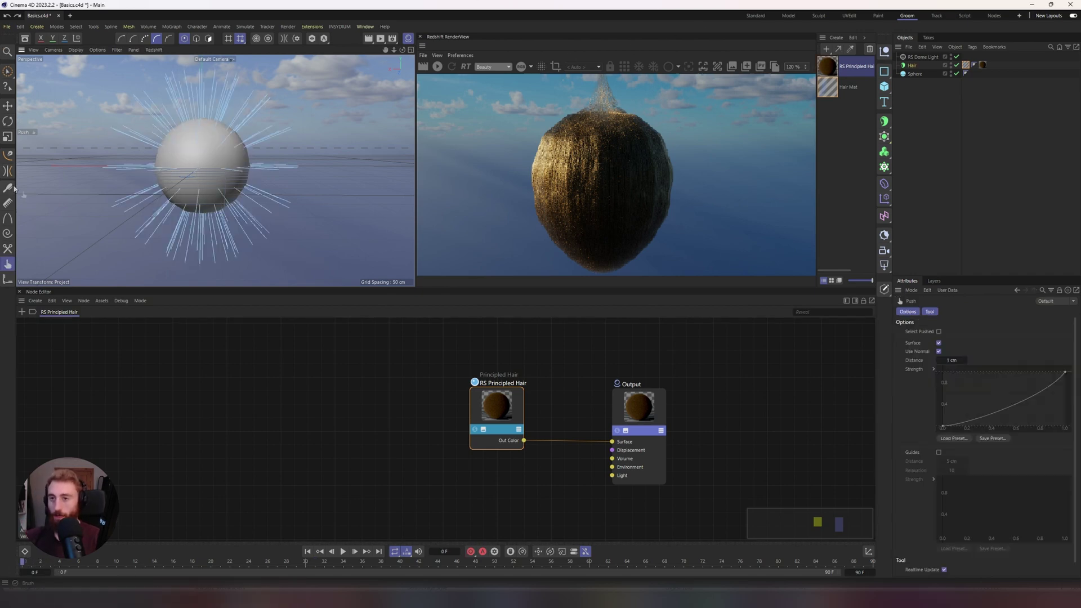
Step: Curl and comb the hair guides around the sphere and start the interactive render
left_click(7, 233)
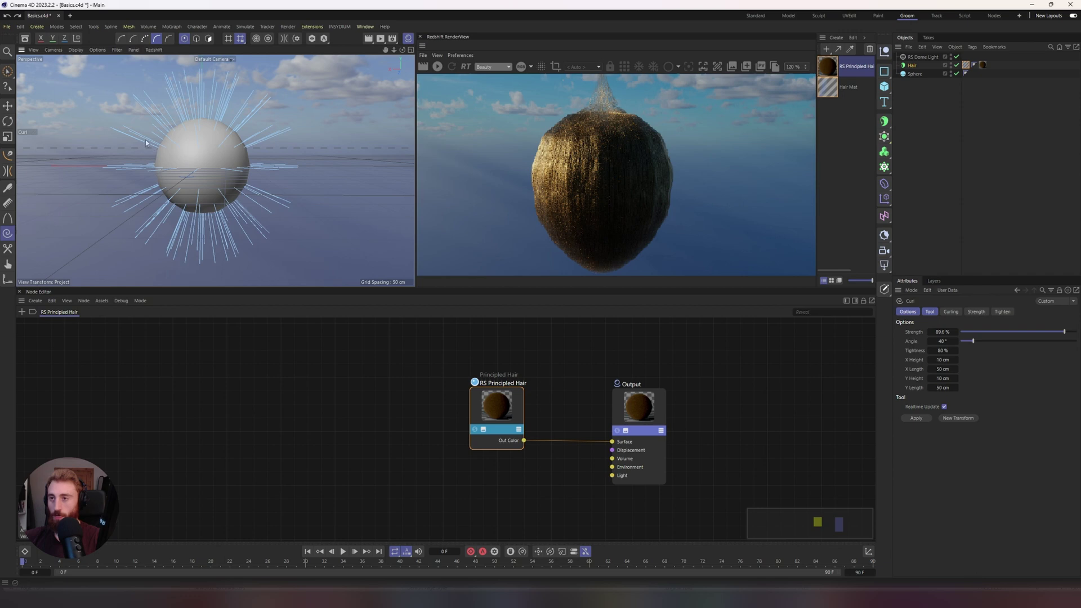
left_click_drag(145, 144, 464, 338)
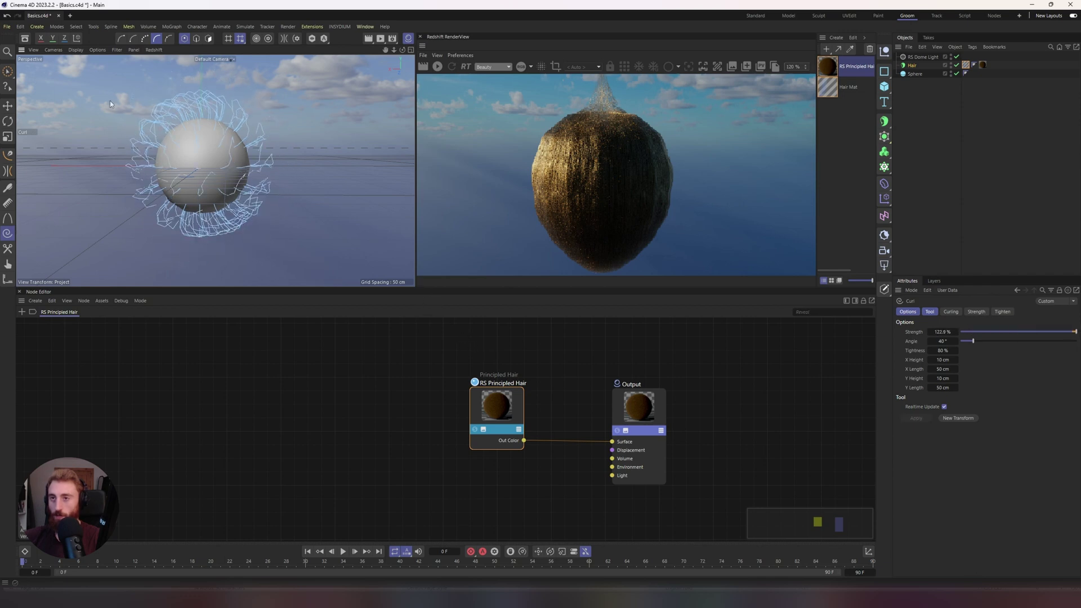
left_click(8, 188)
mouse_move(210, 121)
left_mouse_down()
mouse_move(295, 96)
mouse_move(80, 225)
mouse_move(155, 135)
mouse_move(133, 108)
mouse_move(278, 212)
mouse_move(325, 140)
left_mouse_up()
left_click(458, 68)
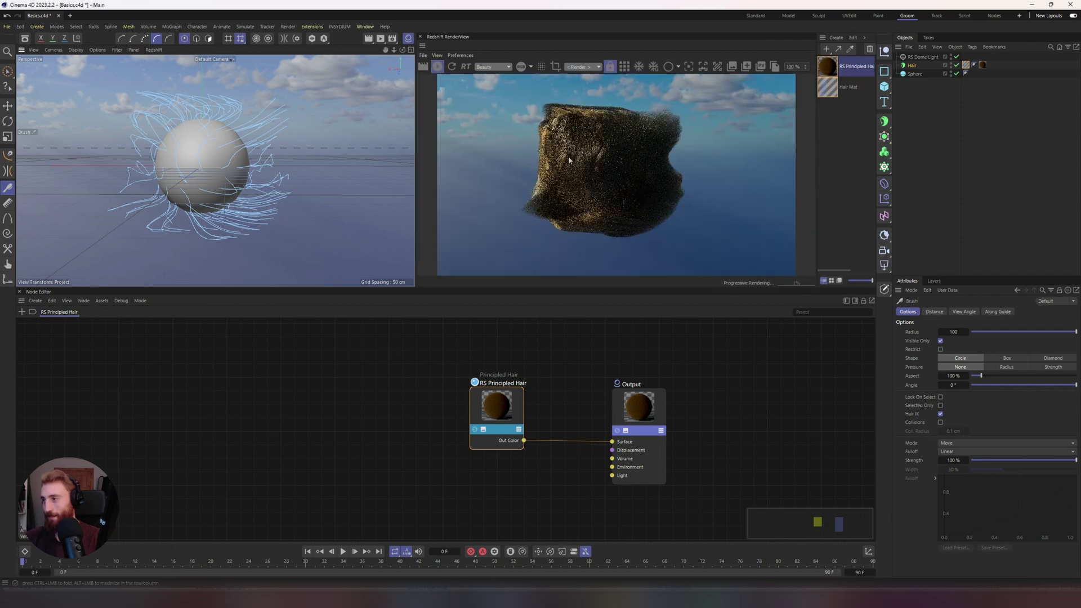
Step: Comb further, curl with negative strength and straighten at -100%, then re-render
mouse_move(142, 213)
left_mouse_down()
mouse_move(145, 150)
mouse_move(200, 113)
mouse_move(322, 84)
mouse_move(227, 203)
mouse_move(322, 211)
mouse_move(451, 190)
left_mouse_up()
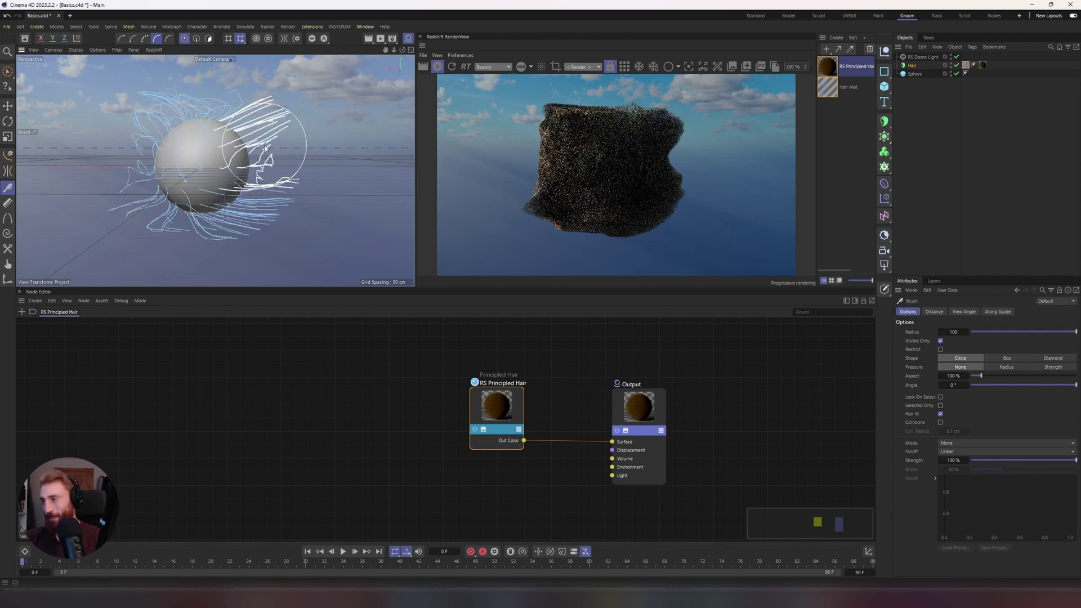
left_click(7, 233)
left_click_drag(298, 122, 412, 324)
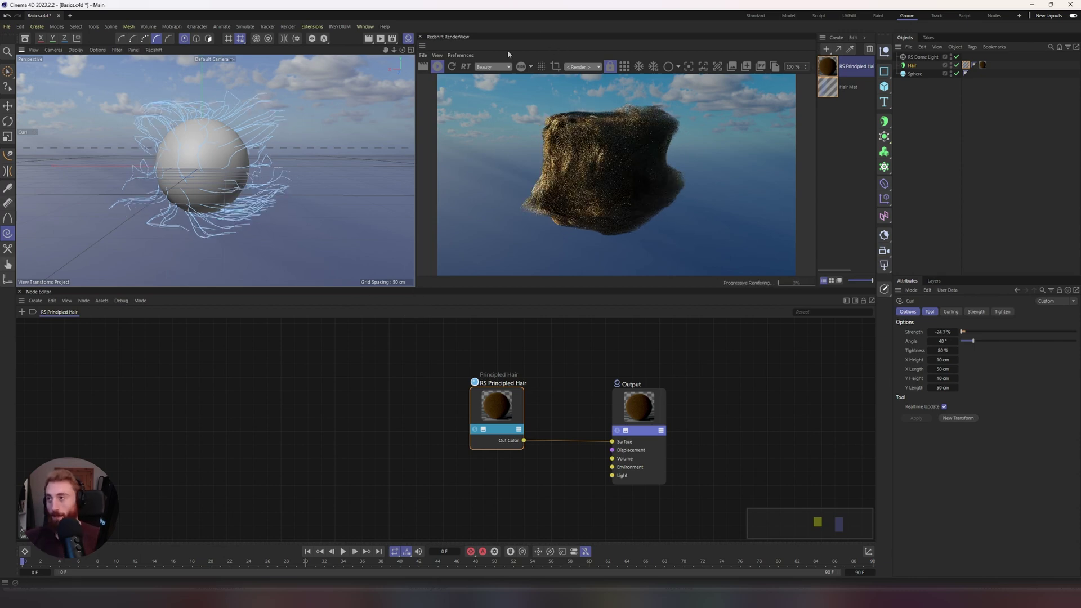
left_click(438, 66)
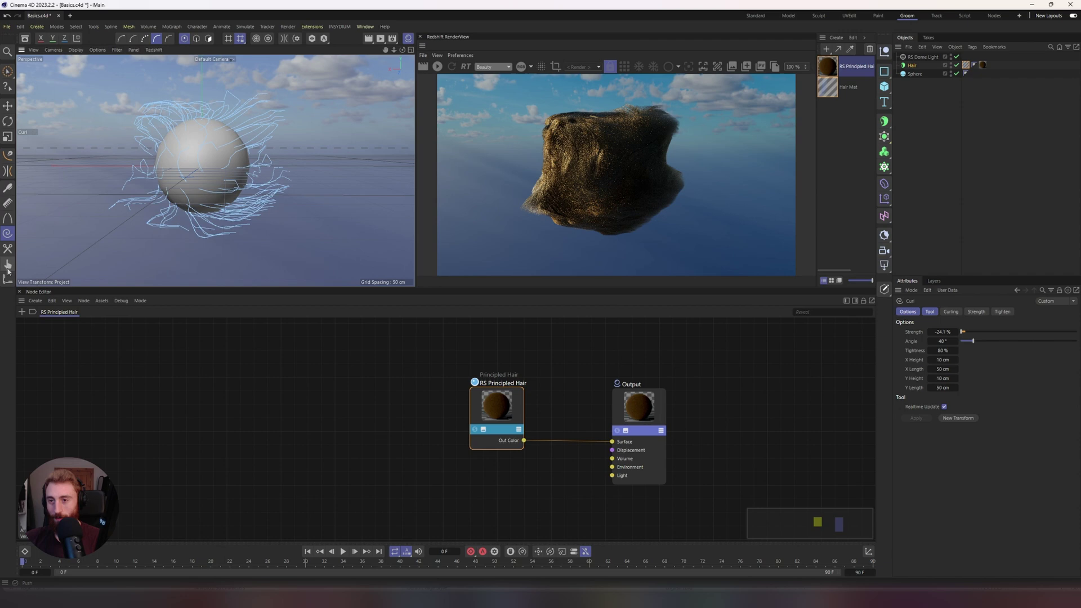
left_click(9, 279)
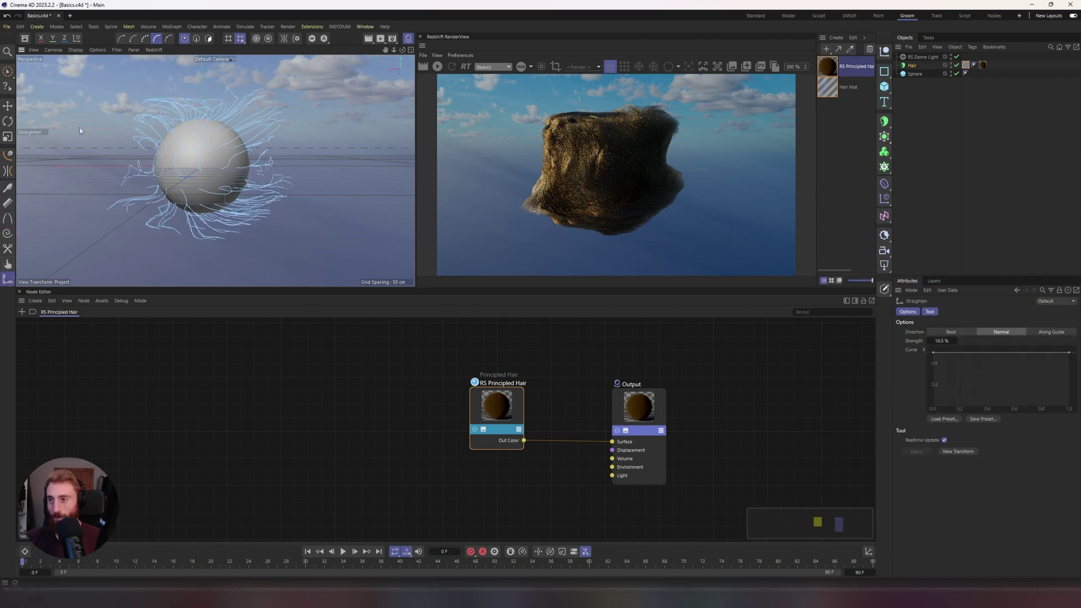
left_click_drag(425, 290, 400, 295)
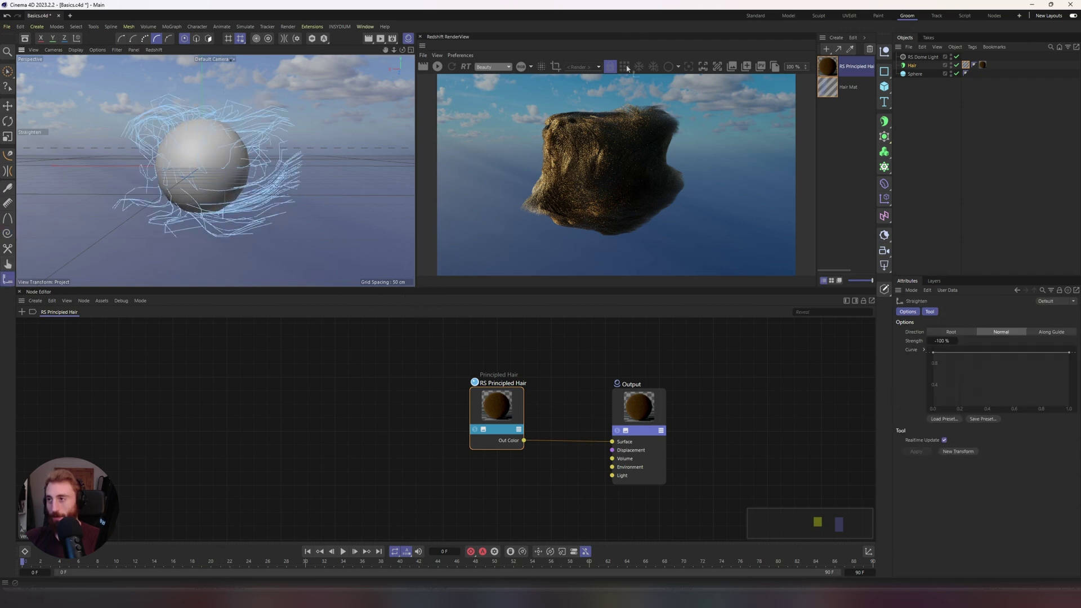
left_click(438, 67)
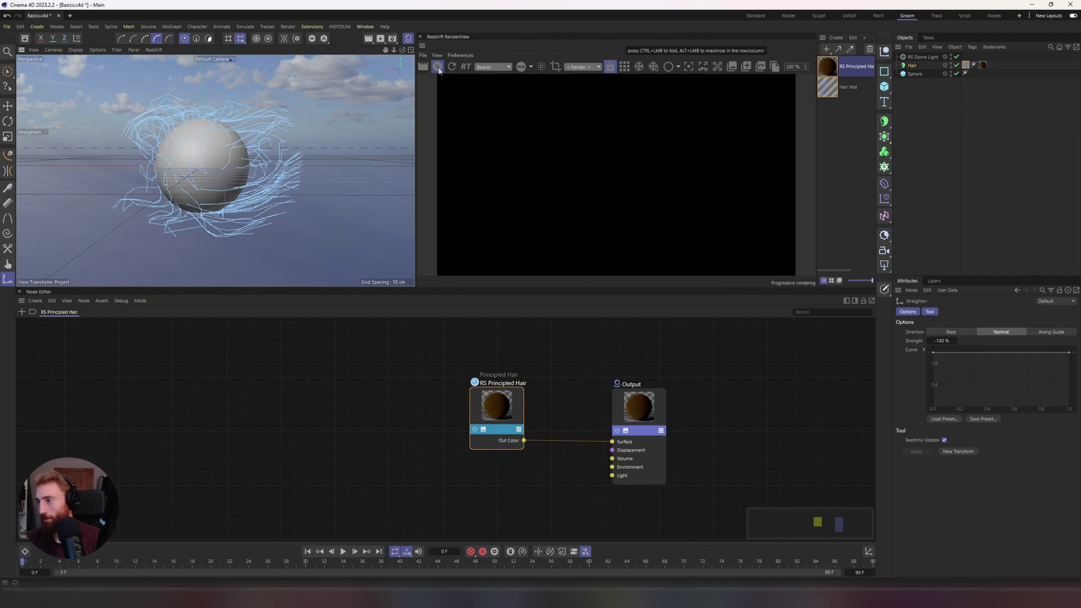
Step: Move the hair material nodes left and select only RS Principled Hair
left_click_drag(464, 366, 667, 481)
left_click_drag(645, 414, 507, 403)
left_click(359, 397)
Step: Set the Albedo to dark brown RGB 50,16,5 and turn on region rendering
left_click(952, 312)
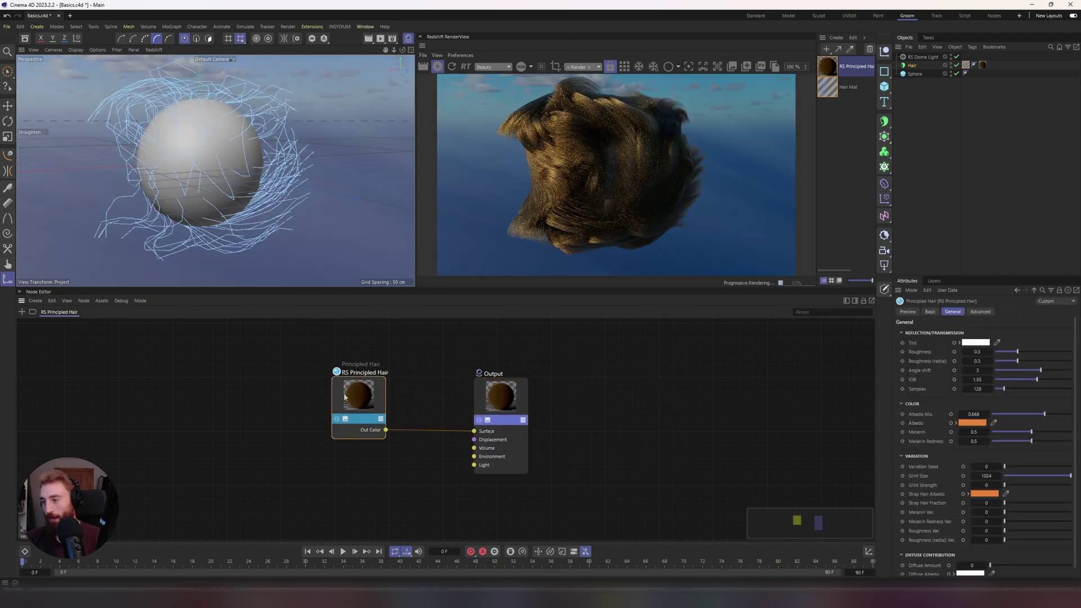
left_click(972, 423)
left_click(942, 513)
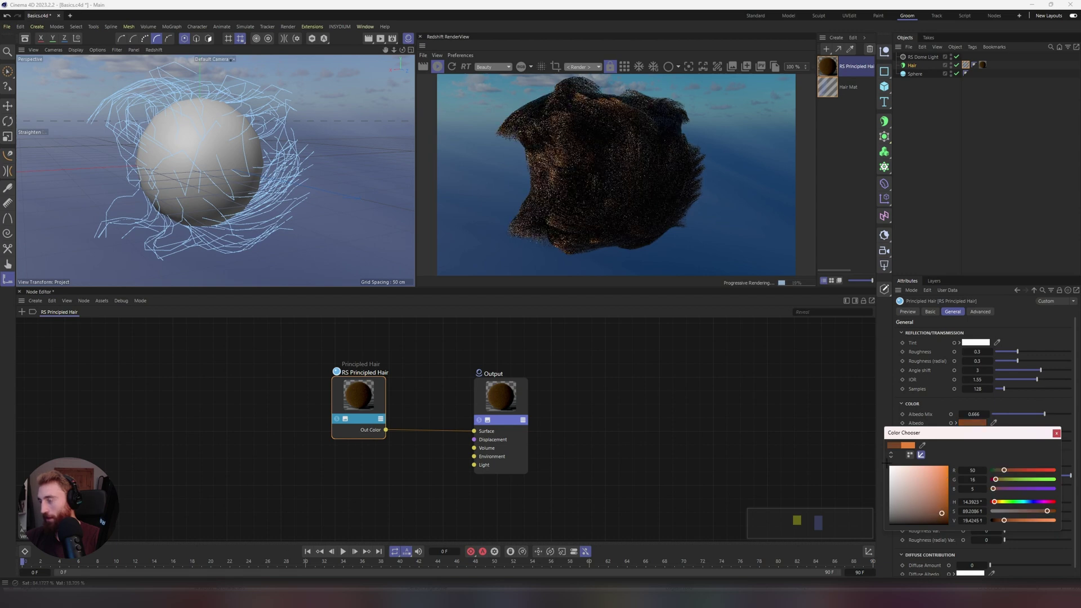
left_click(1056, 433)
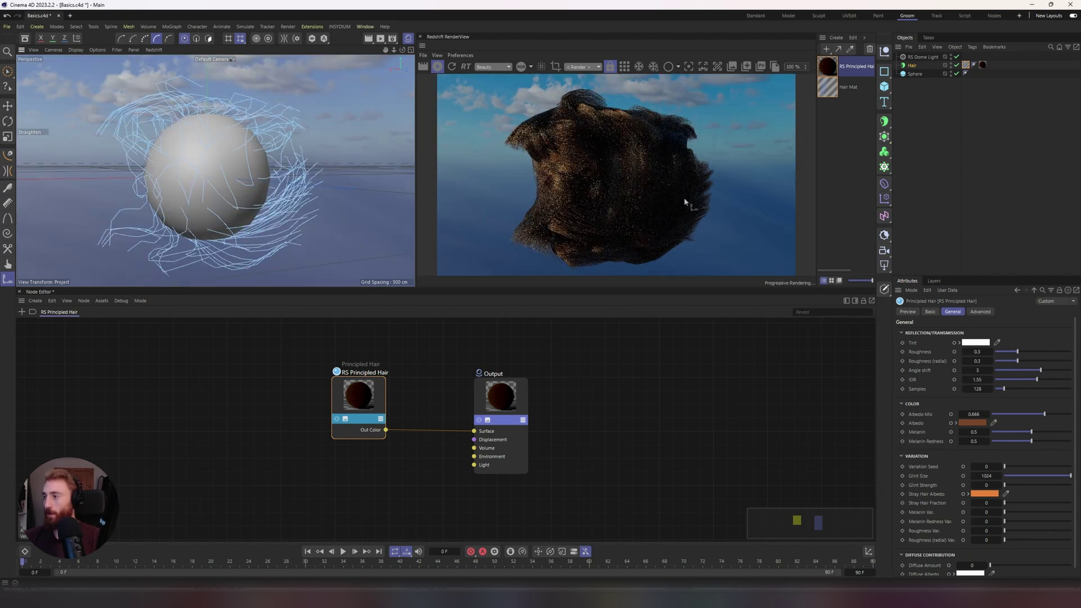
left_click(556, 67)
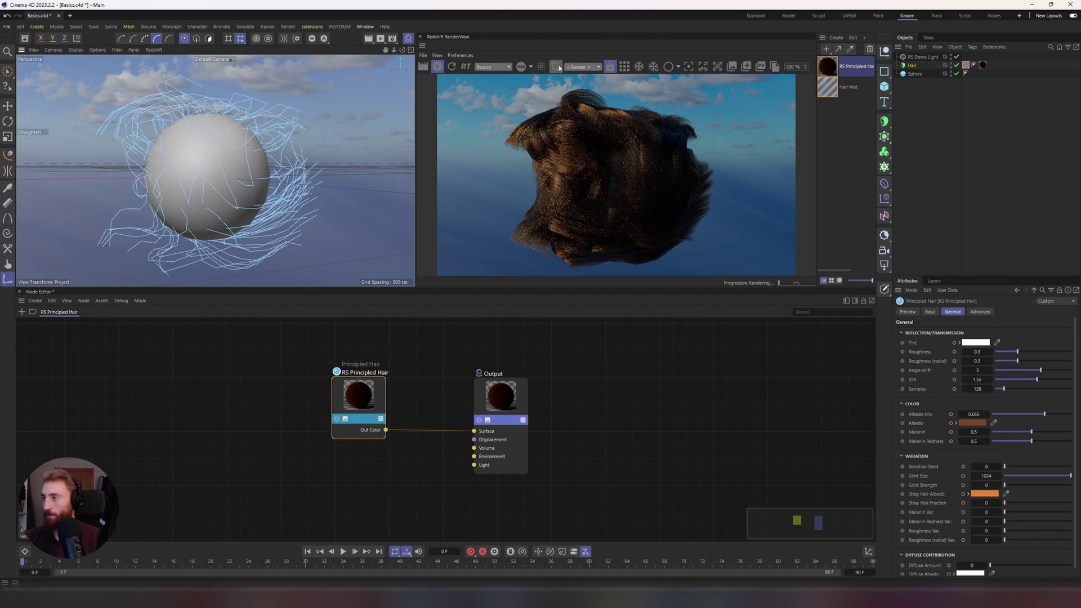
Step: Render the region in bucket mode and keep the result as snapshot_0
left_click(624, 66)
key("e")
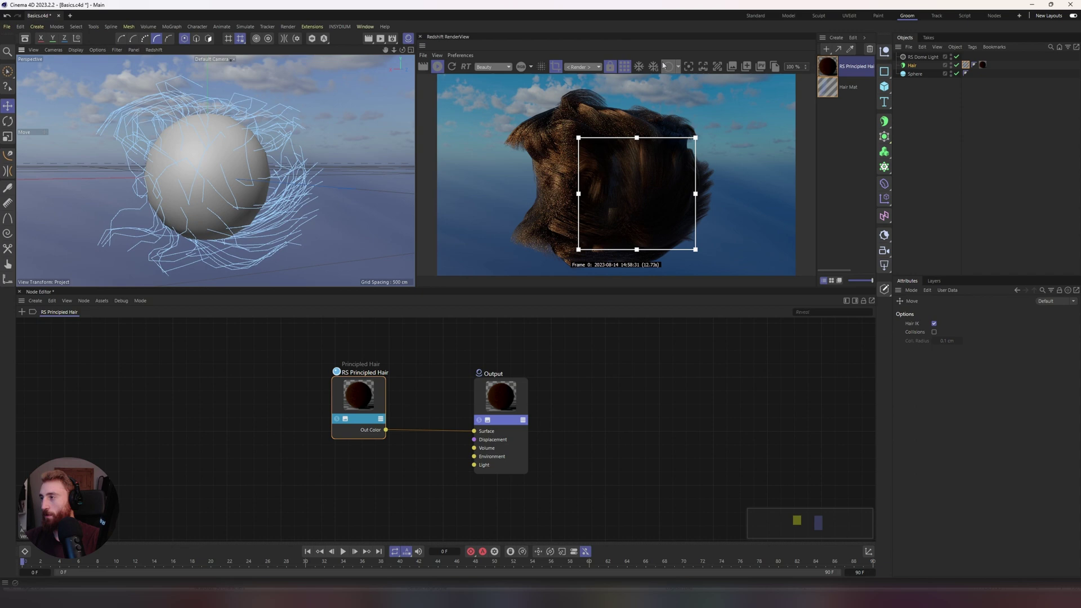
left_click(732, 66)
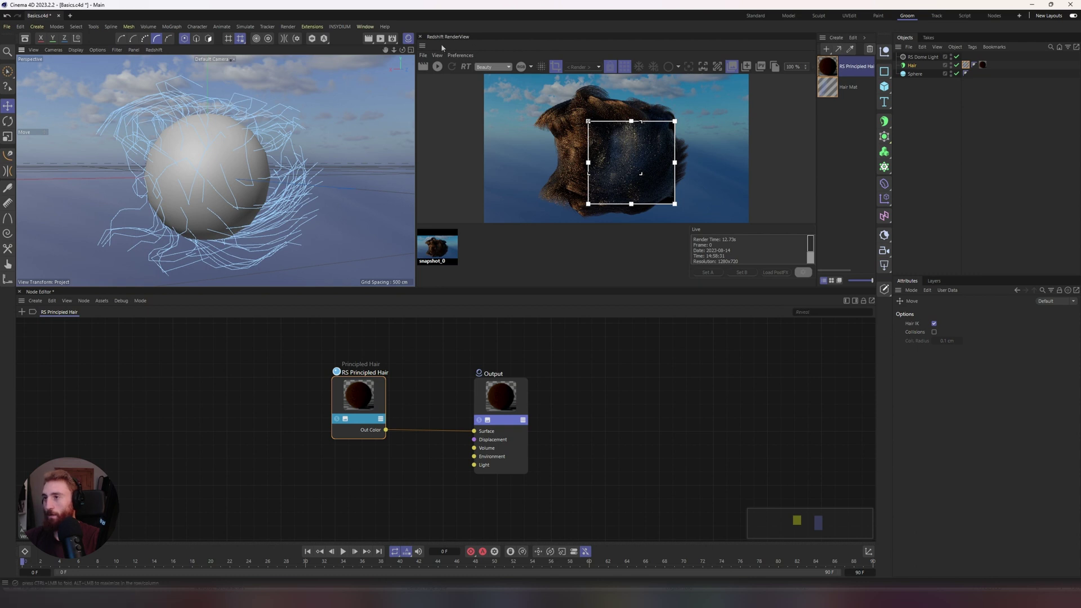
Step: In Redshift Sampling, disable Automatic Sampling and override Reflection samples at 512
left_click(392, 38)
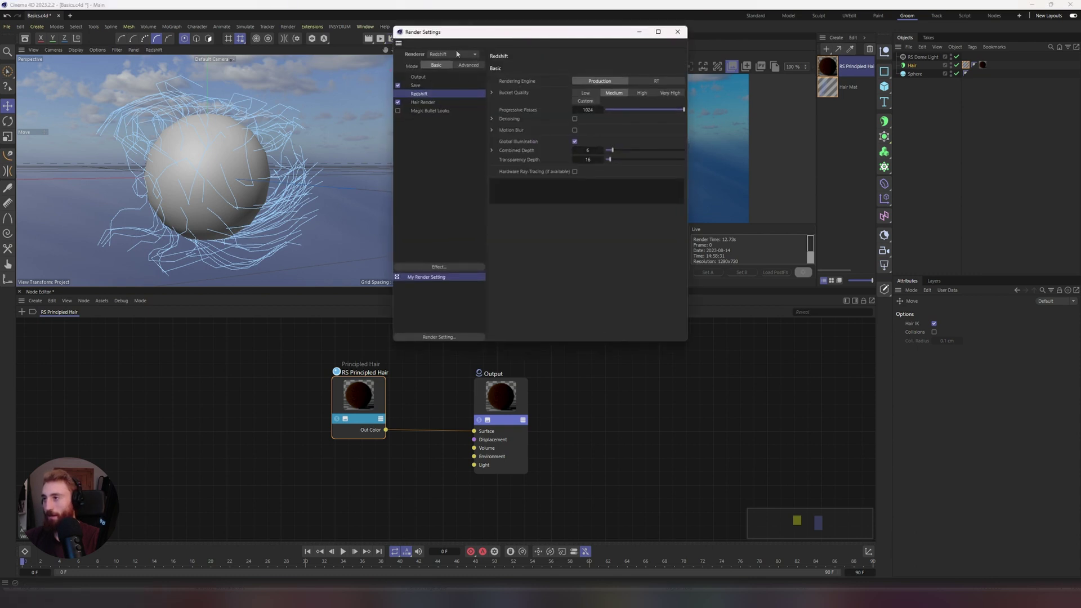
left_click_drag(523, 32, 358, 55)
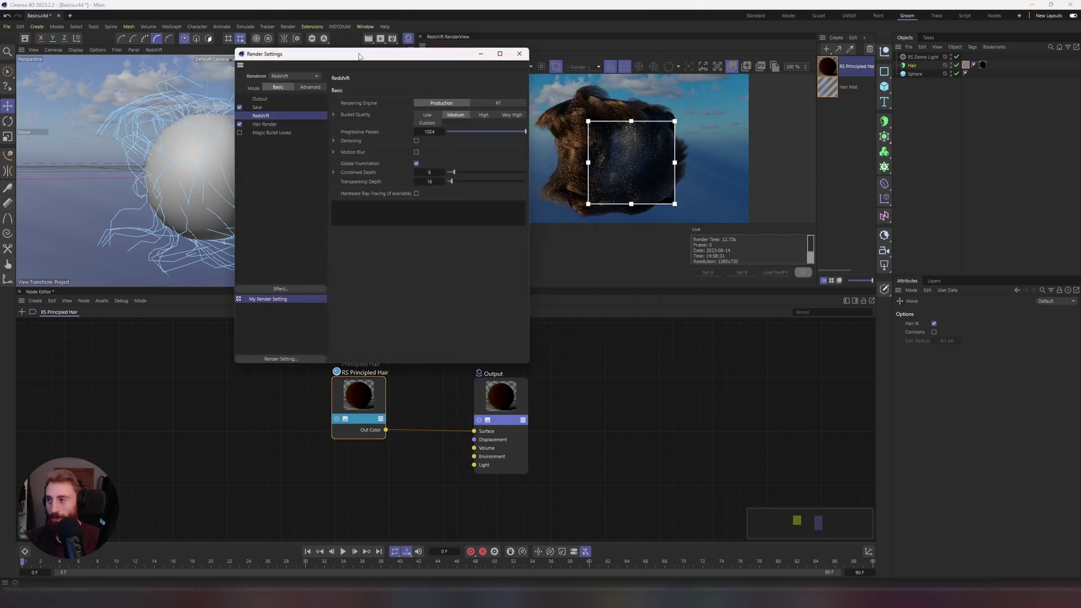
left_click(317, 91)
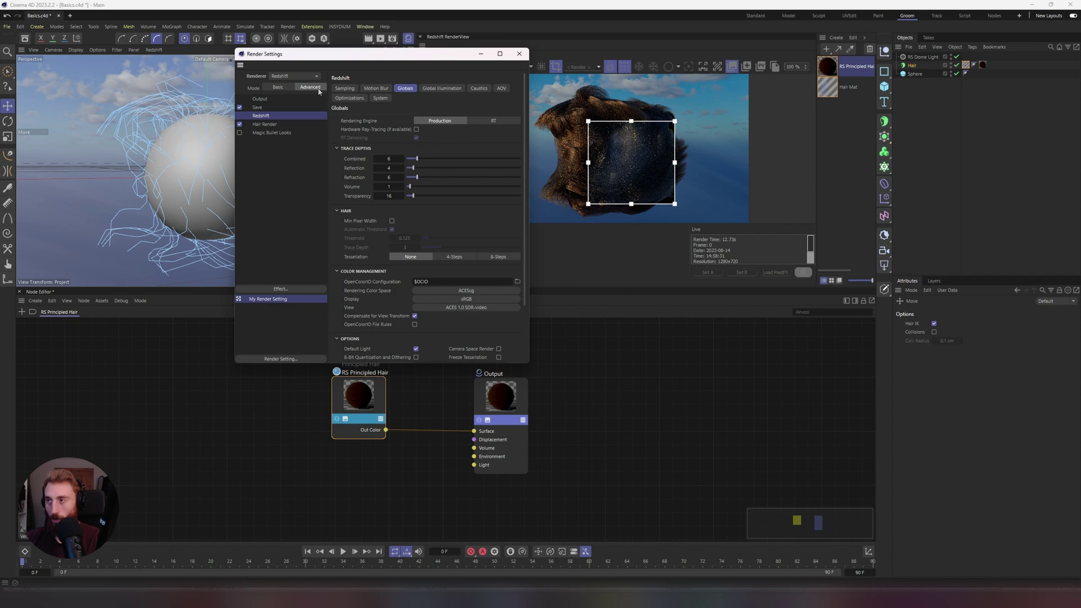
left_click(442, 88)
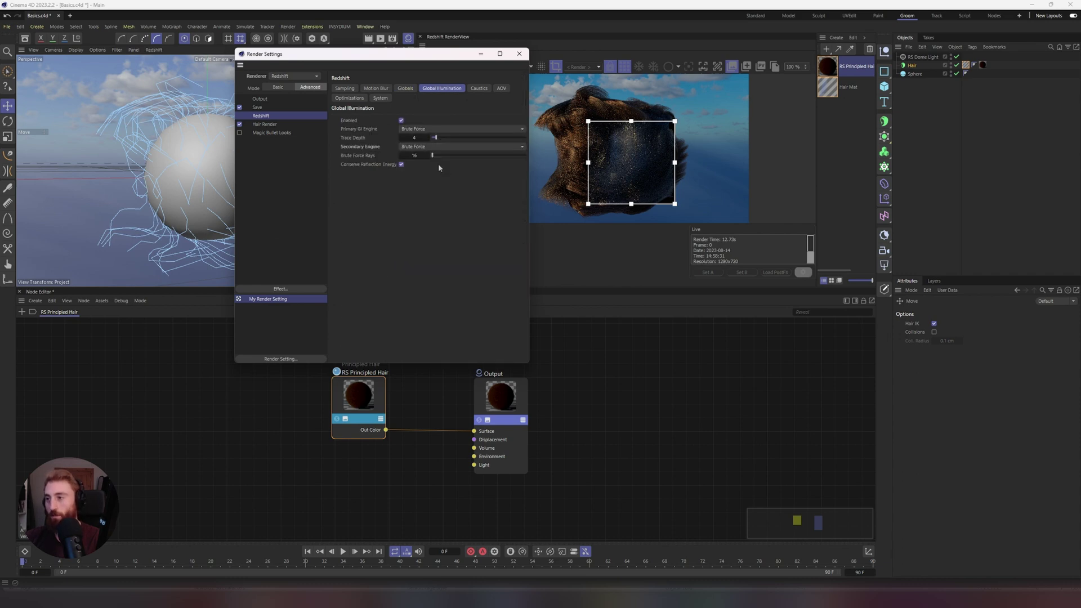
left_click(344, 88)
left_click(395, 161)
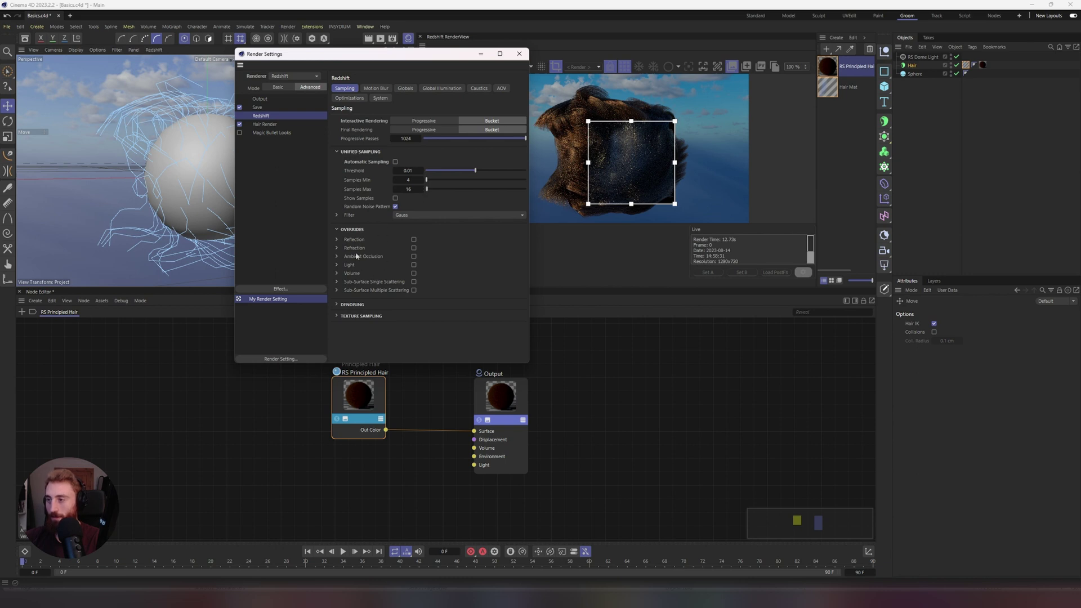
left_click(337, 239)
left_click(414, 240)
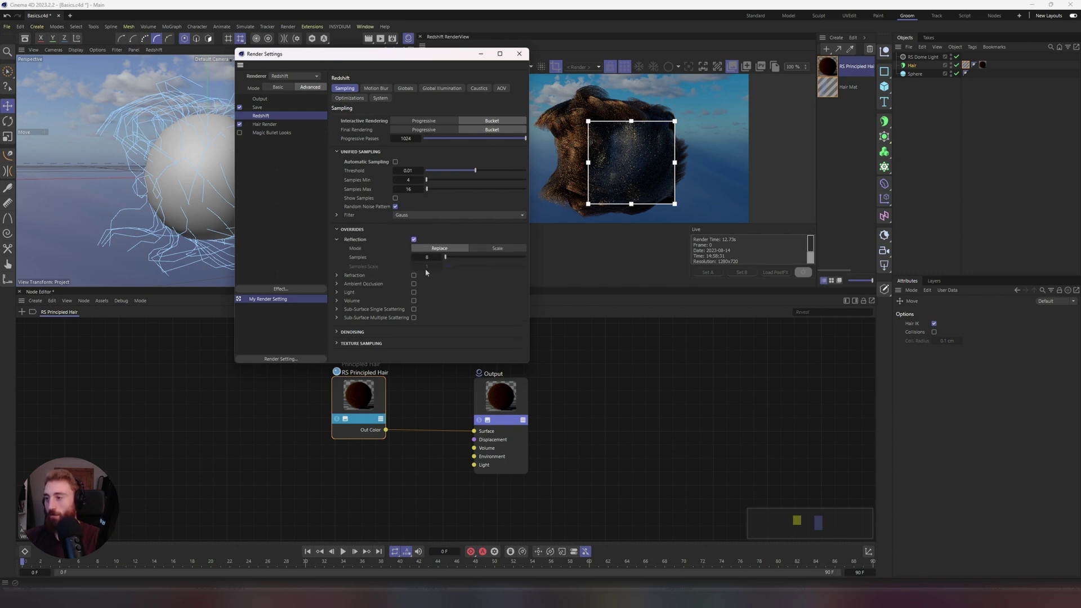
left_click_drag(428, 257, 428, 257)
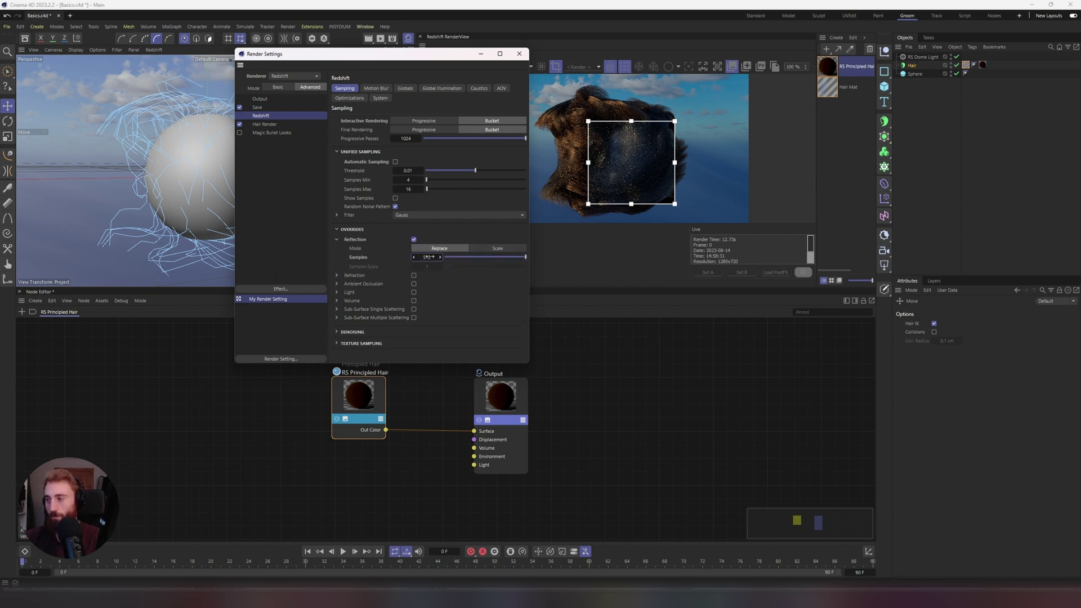
Step: On the Globals tab, set trace depths to Combined 12, Reflection 10 and Refraction 4
left_click(407, 90)
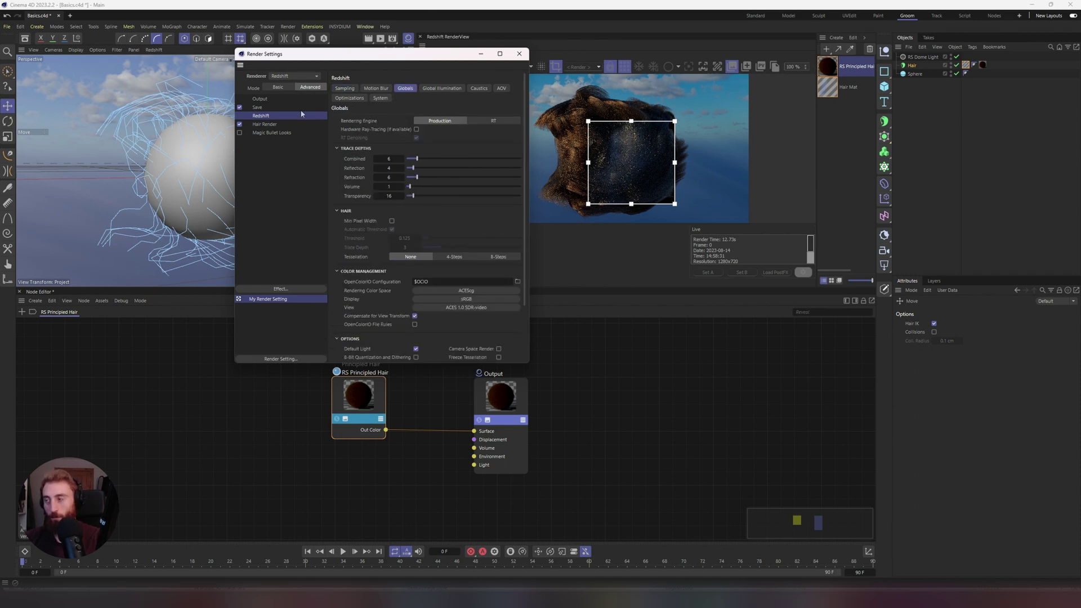
left_click_drag(338, 54, 142, 72)
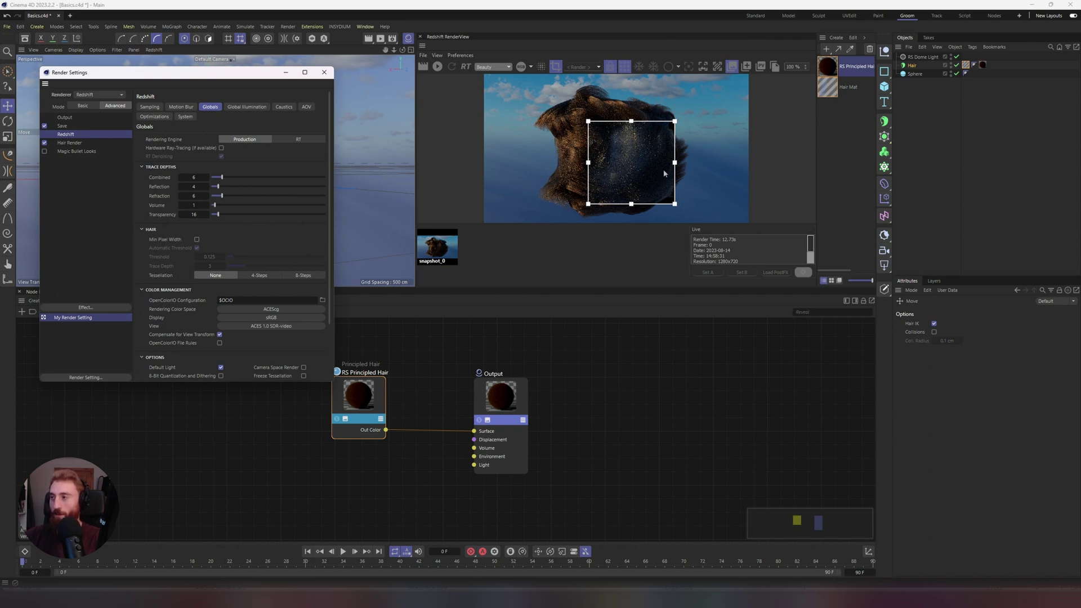
double_click(194, 177)
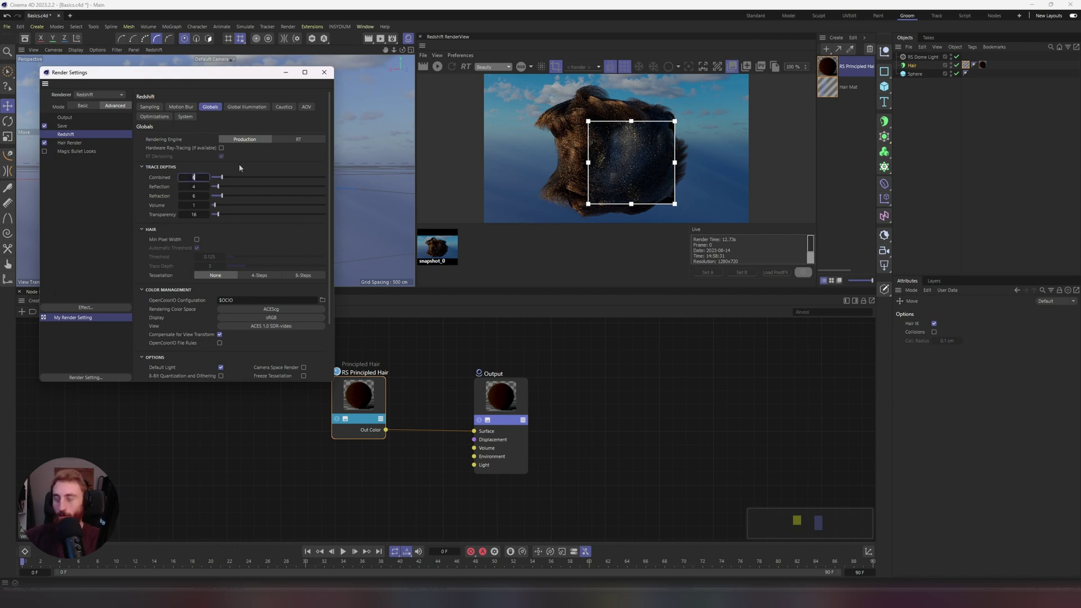
type("12")
key("Return")
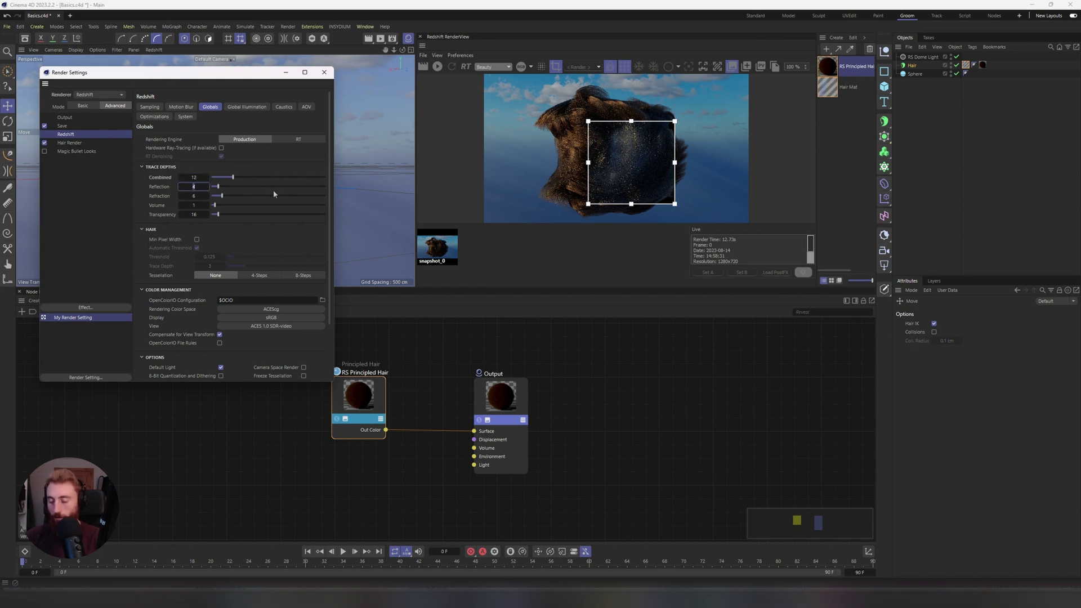
type("10")
key("Return")
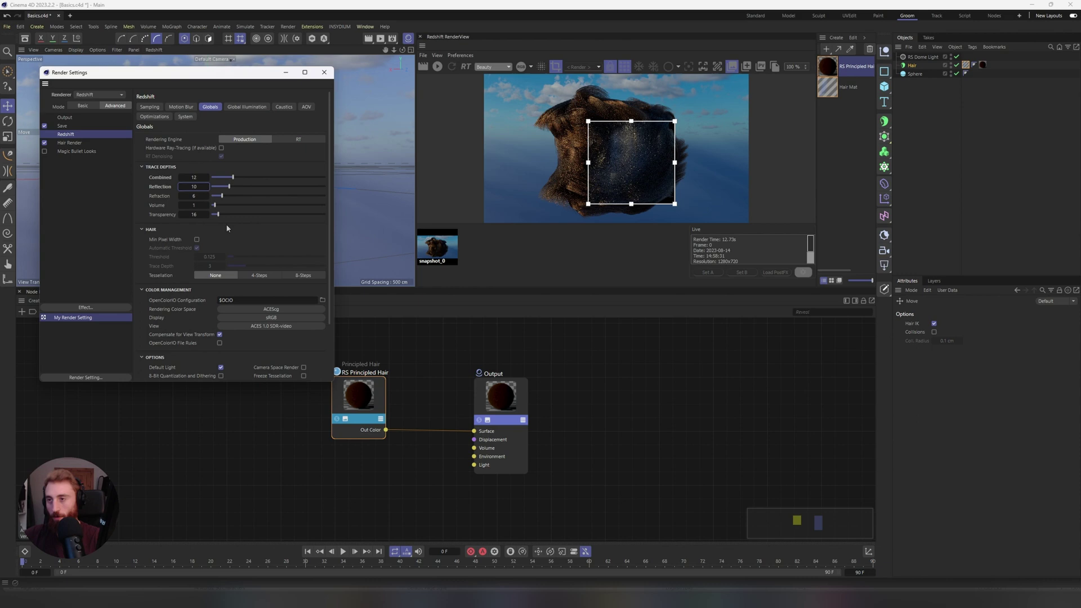
left_click(195, 197)
type("4")
key("Return")
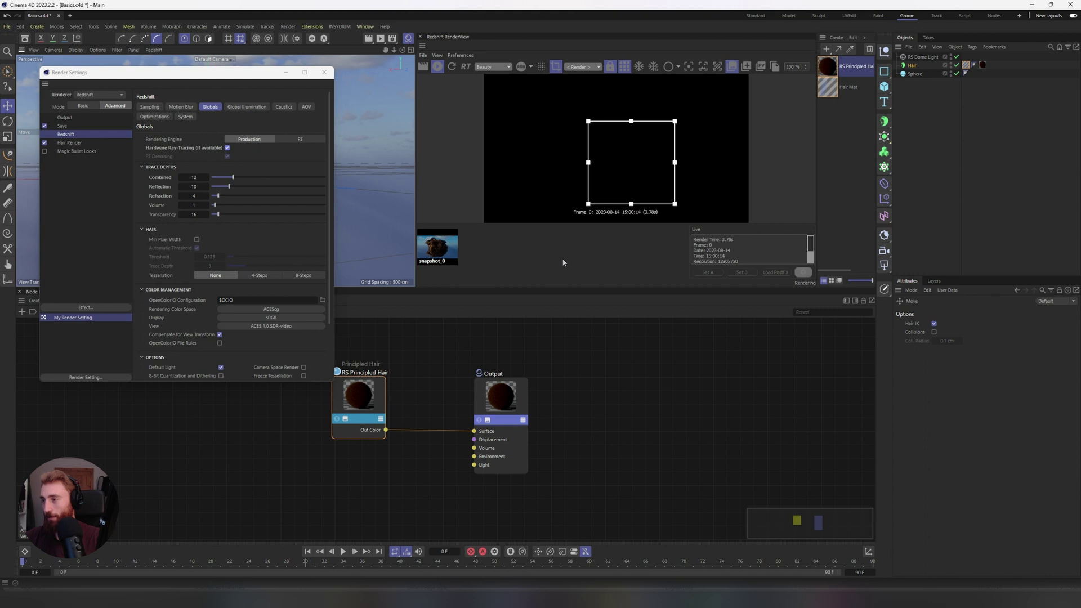
Step: Compare the new snapshot against the first, return to live render, and set Reflection depth to 12
left_click_drag(562, 290, 561, 413)
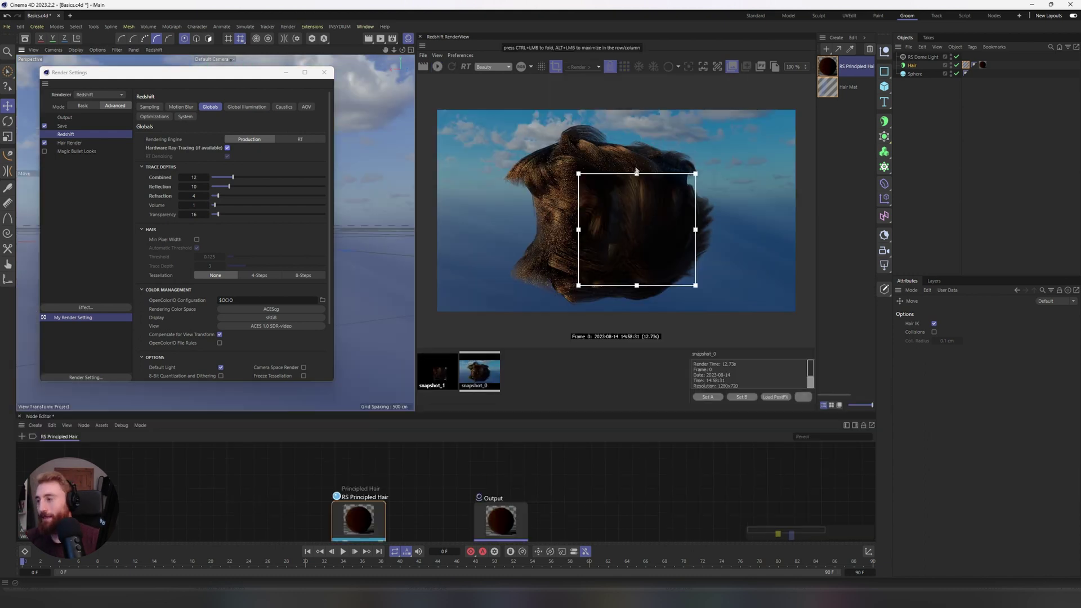
left_click(450, 375)
left_click(479, 371)
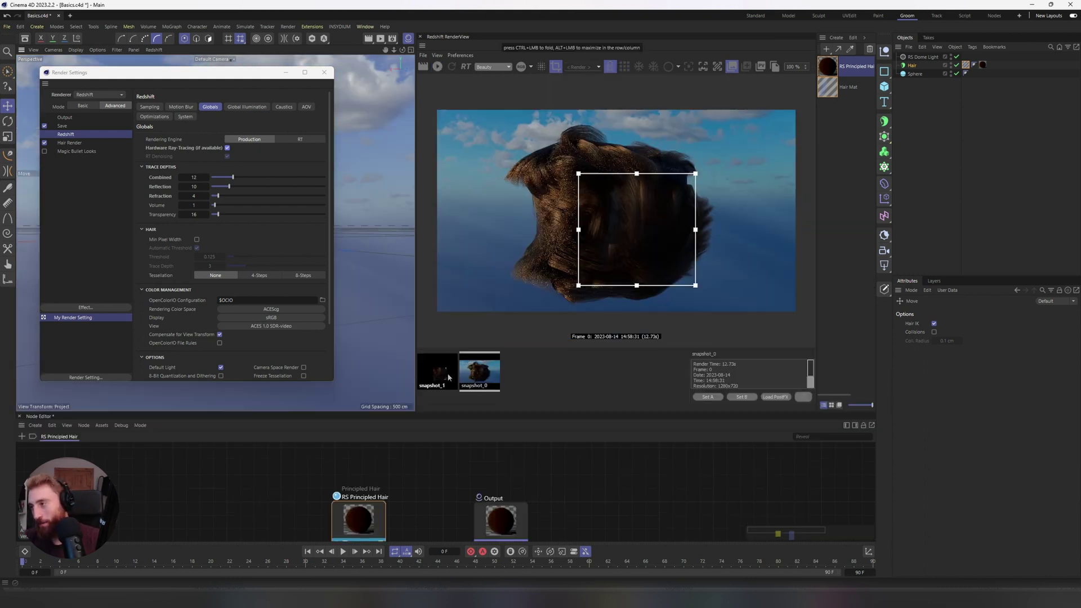
left_click(449, 376)
key("Right")
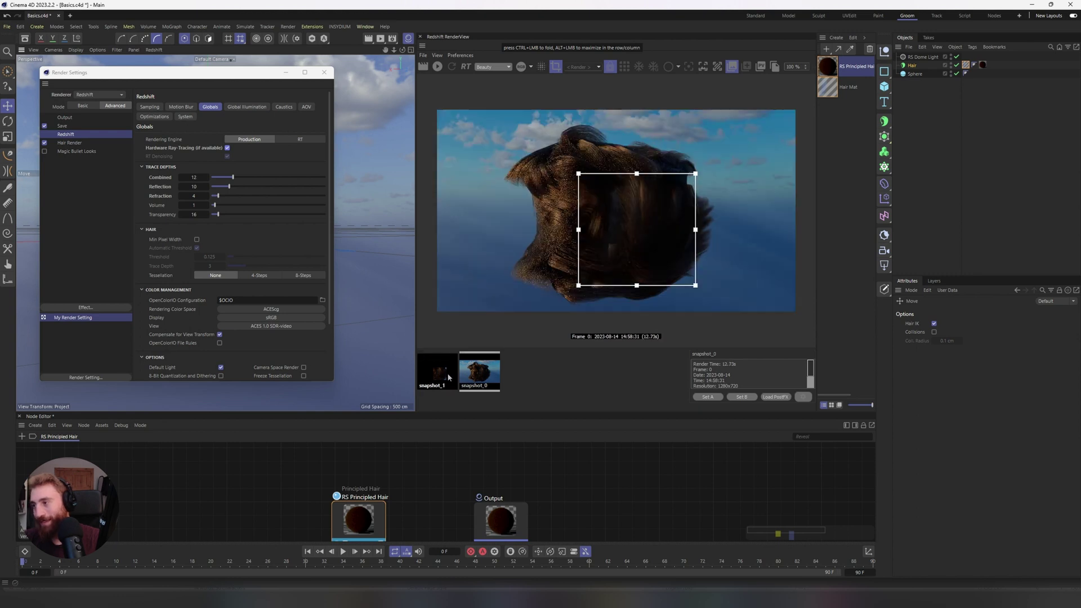
left_click(448, 377)
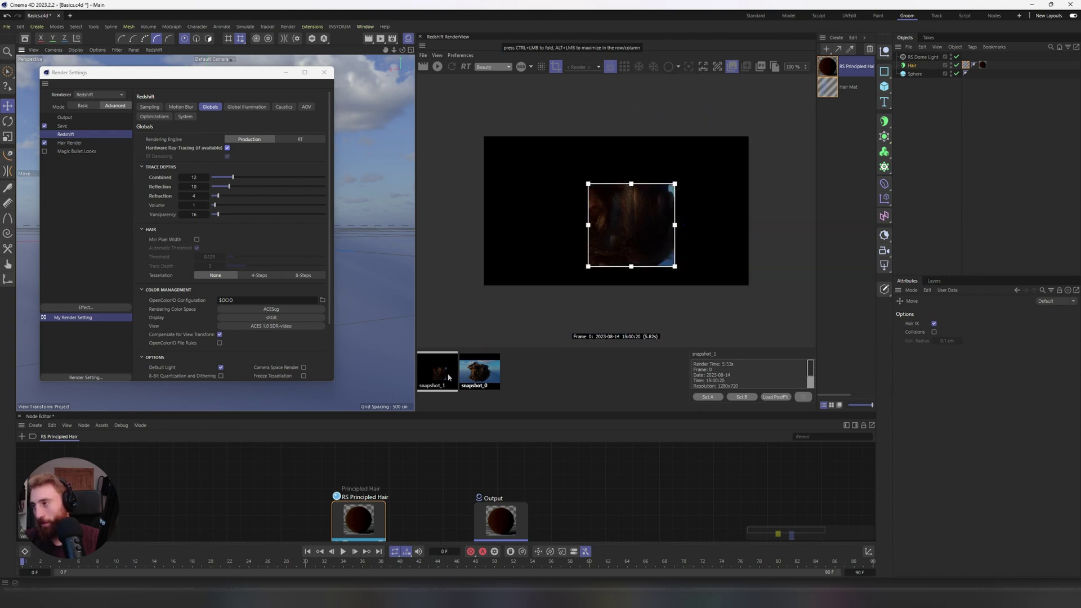
key("Right")
left_click(449, 377)
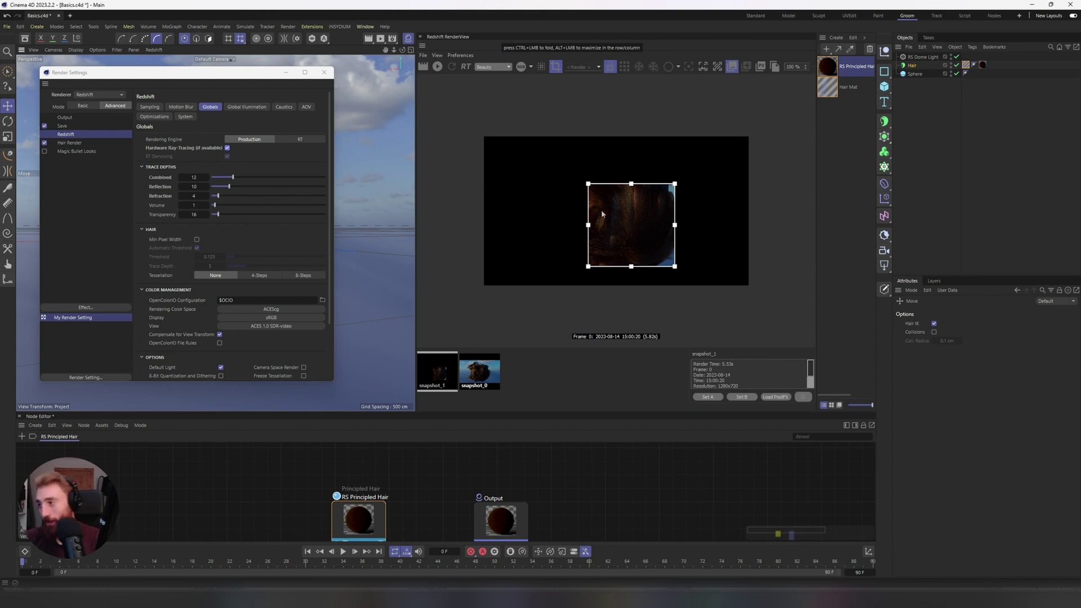
left_click(580, 376)
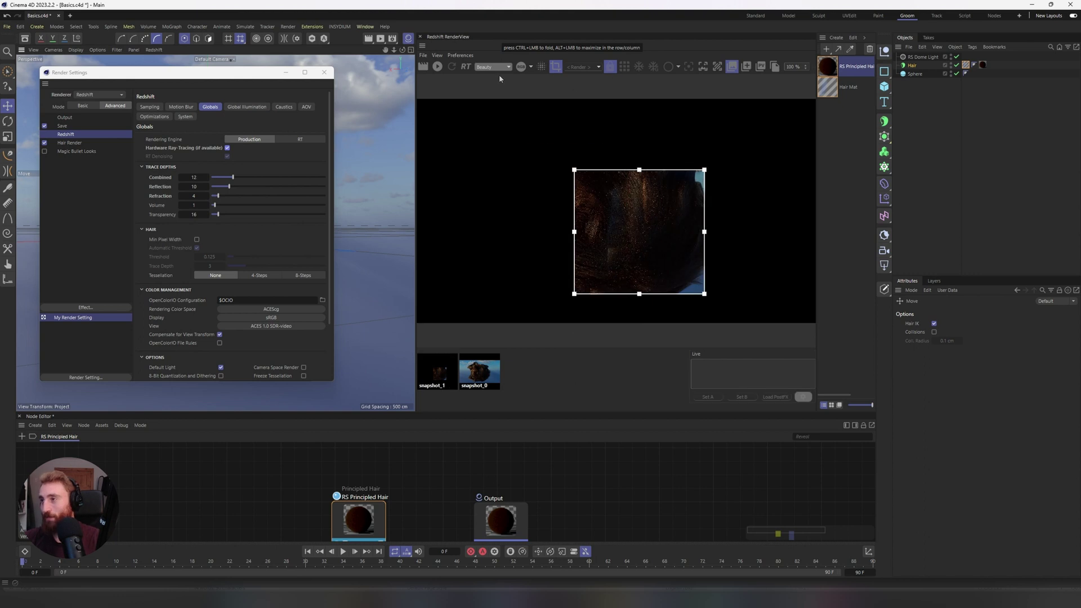
type("1")
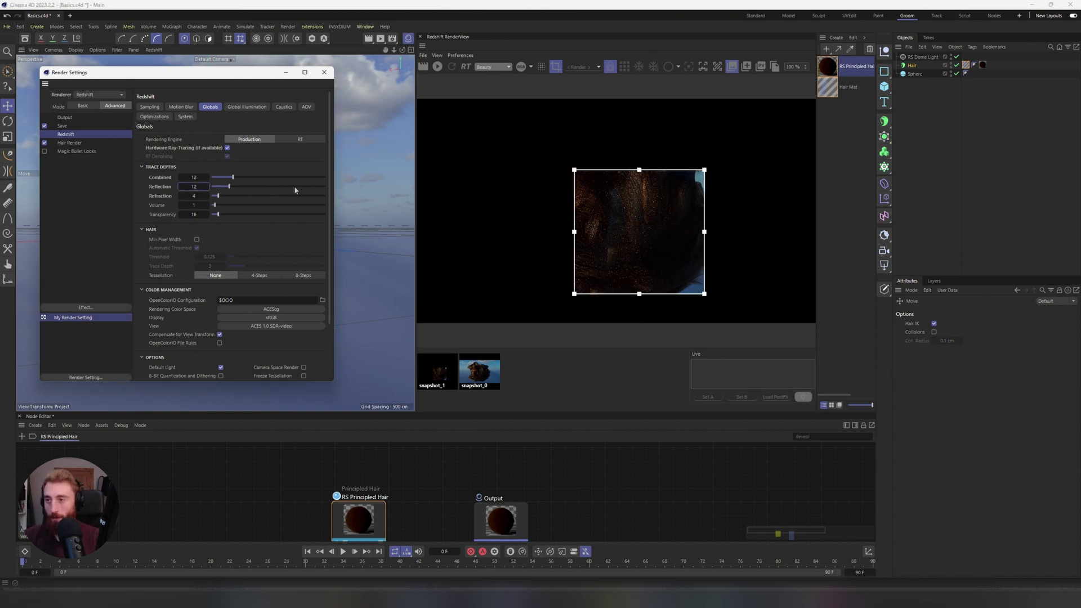
type("2")
key("Return")
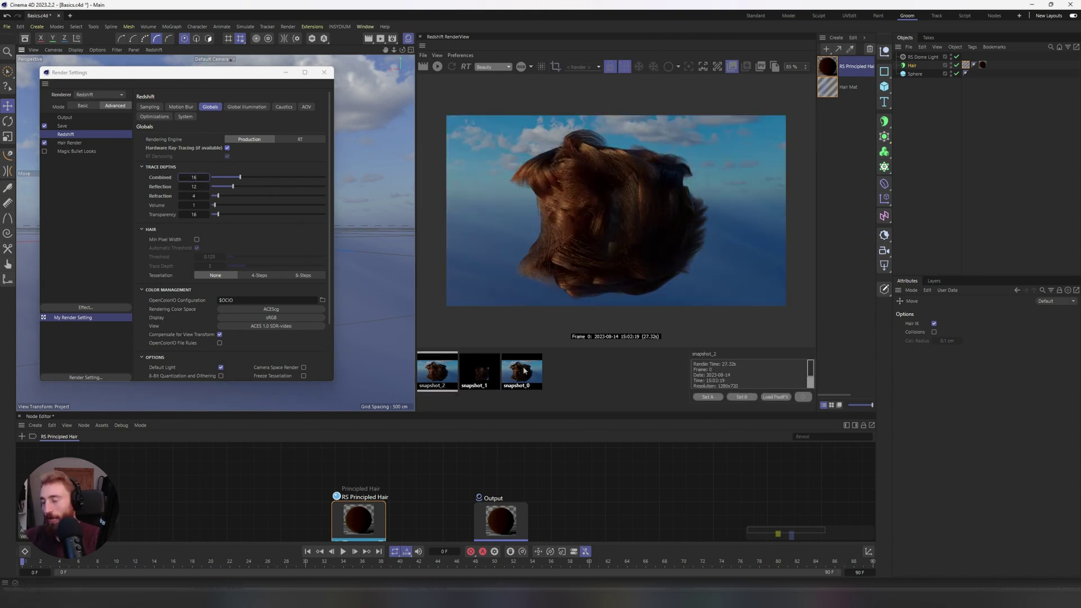
left_click(517, 378)
left_click(439, 373)
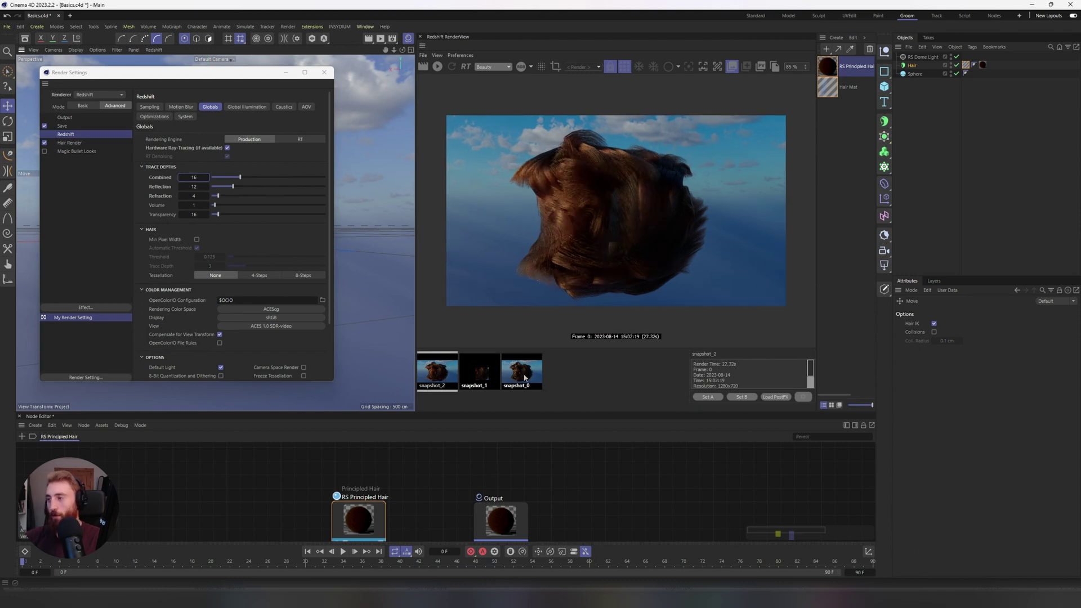
left_click(536, 386)
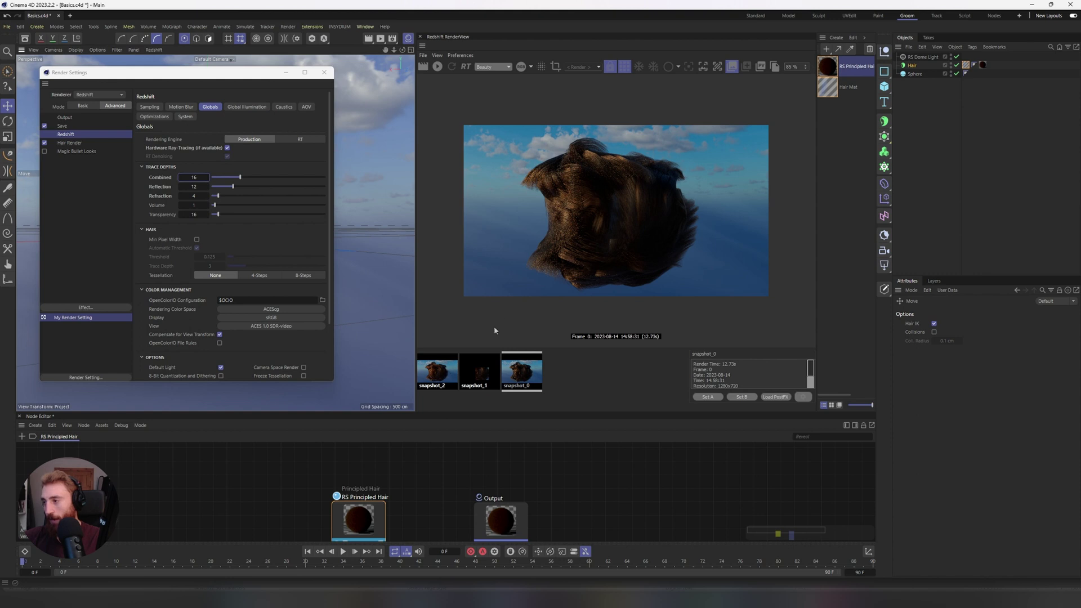
left_click(448, 378)
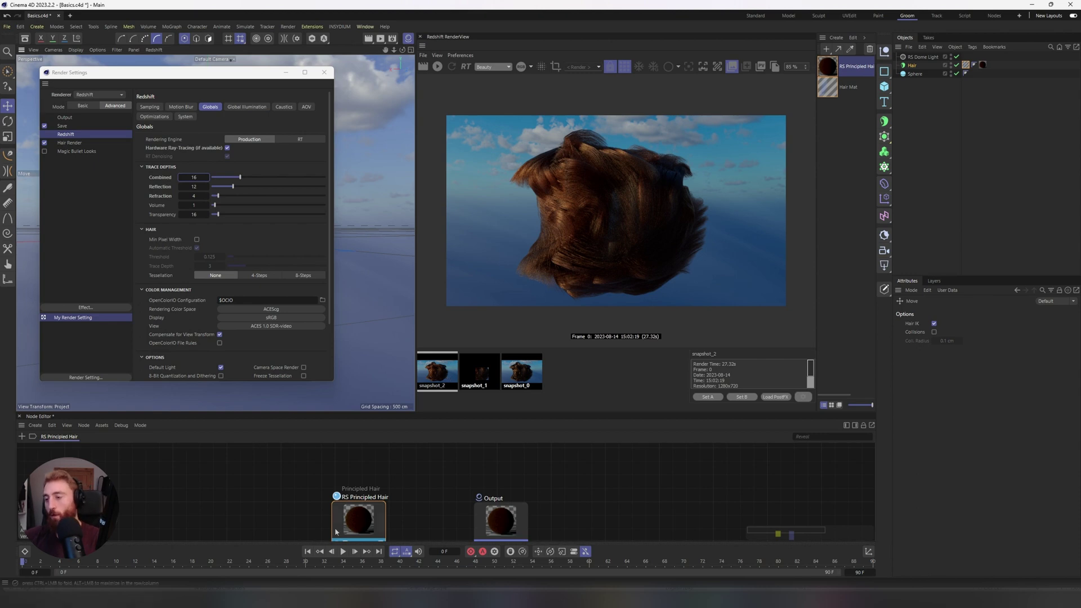
Step: Brighten the RS Principled Hair albedo to a warmer orange-brown
left_click(363, 508)
left_click(969, 423)
left_click_drag(941, 509, 937, 488)
left_click(1055, 433)
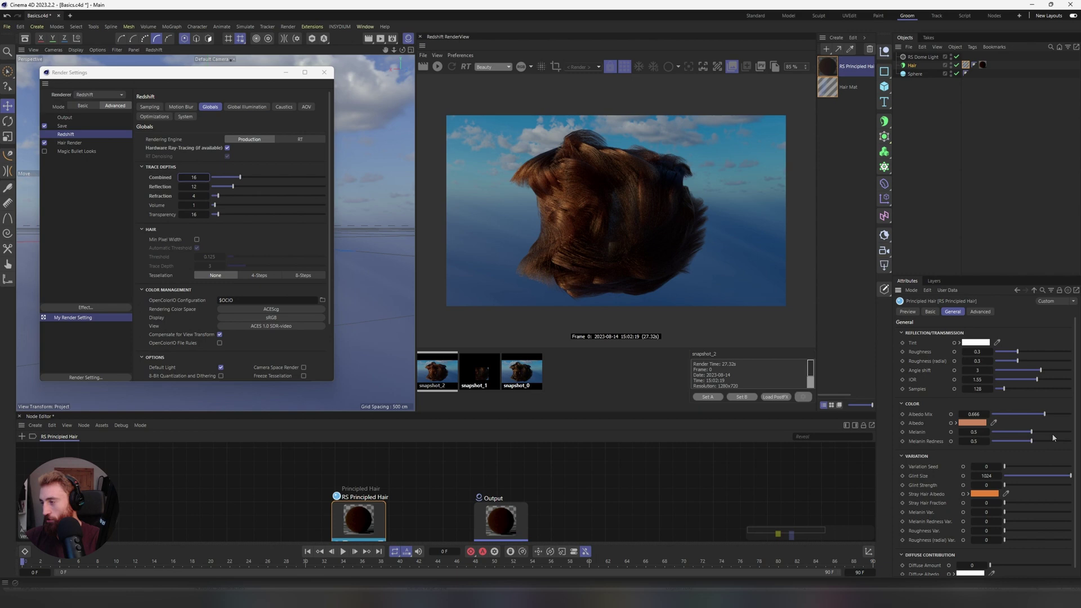
Step: Reset the Redshift trace depths to their defaults and start a new live render
left_click(193, 177)
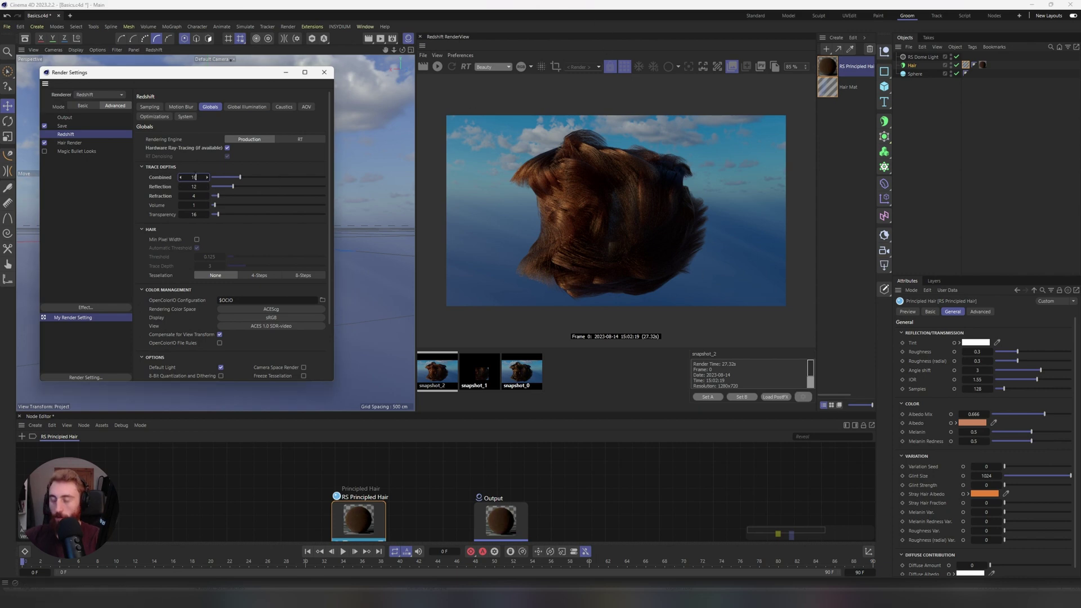
left_click(166, 179)
right_click(157, 216)
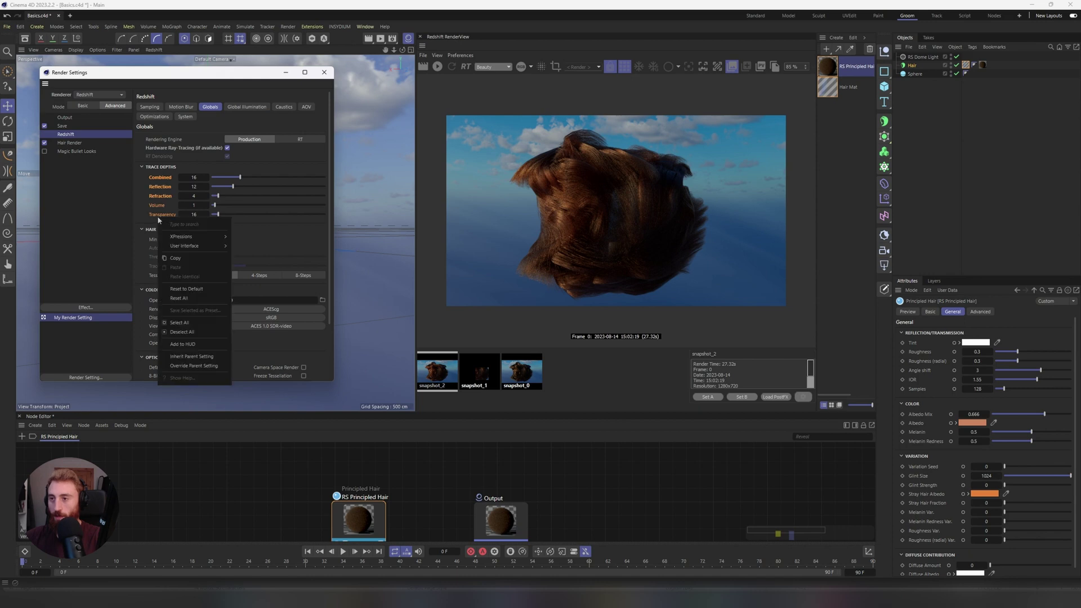
left_click(184, 290)
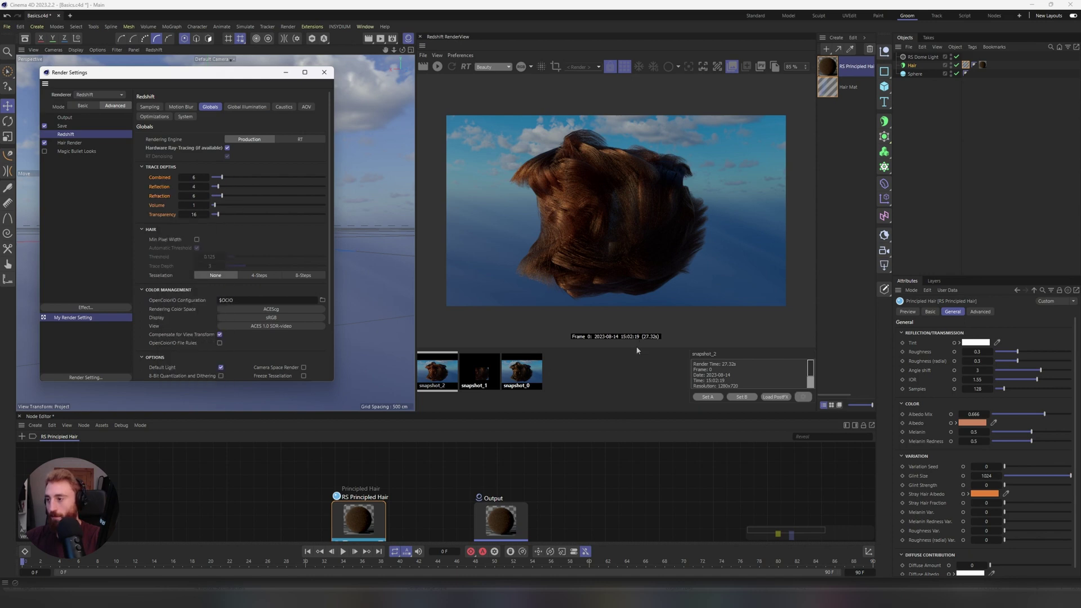
left_click(584, 371)
left_click(437, 66)
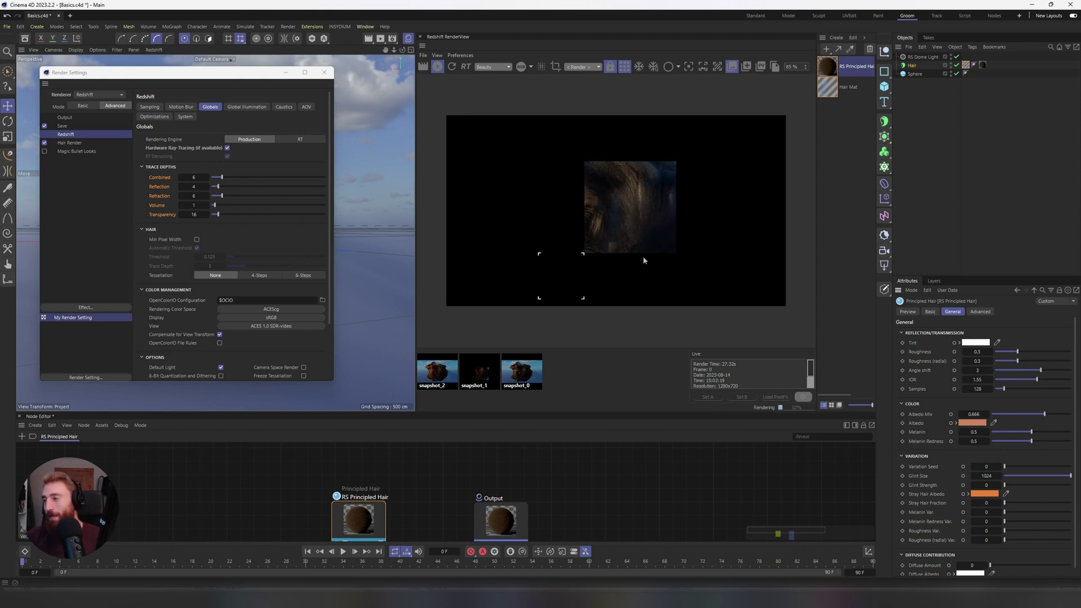
Step: Lighten the hair albedo to a pale salmon colour
scroll(628, 247, "down", 2)
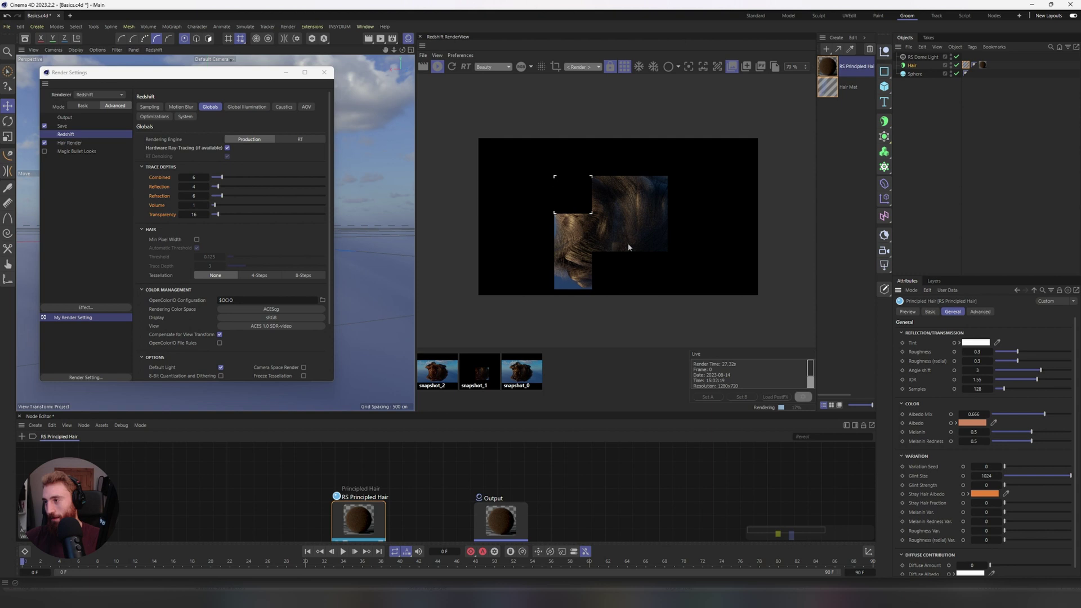
left_click(979, 423)
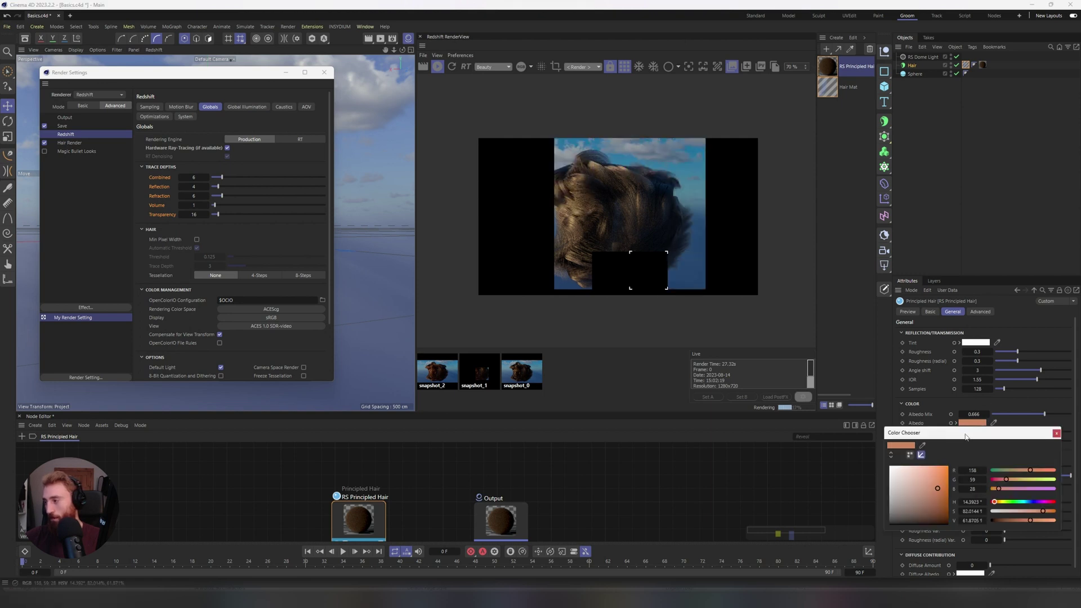
left_click(928, 470)
left_click(1056, 432)
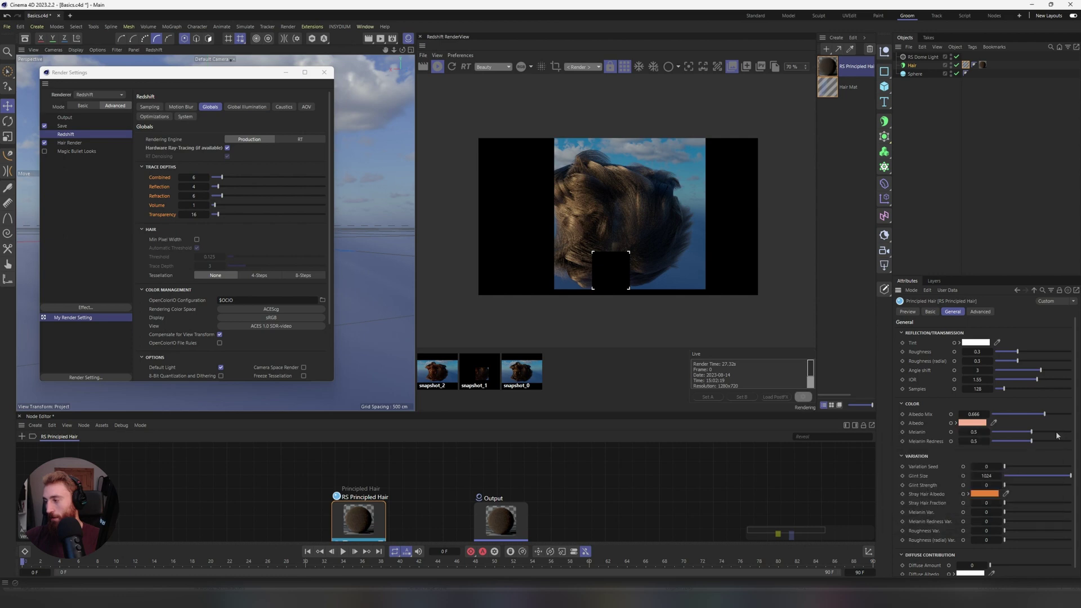
scroll(646, 244, "up", 3)
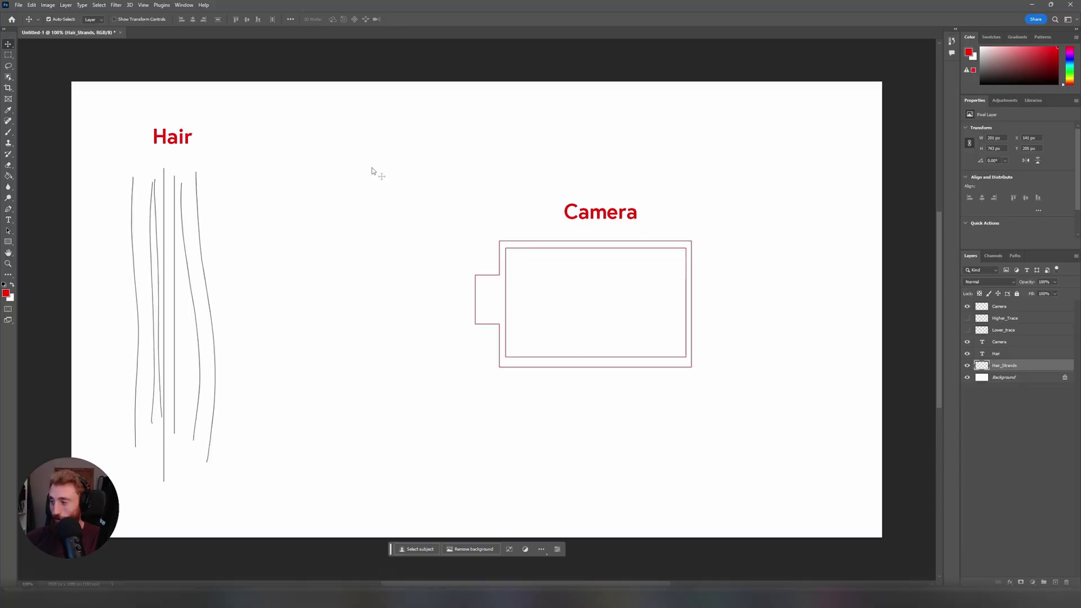
Step: In the Layers panel, leave Lower_trace hidden and make Higher_Trace visible
left_click(966, 330)
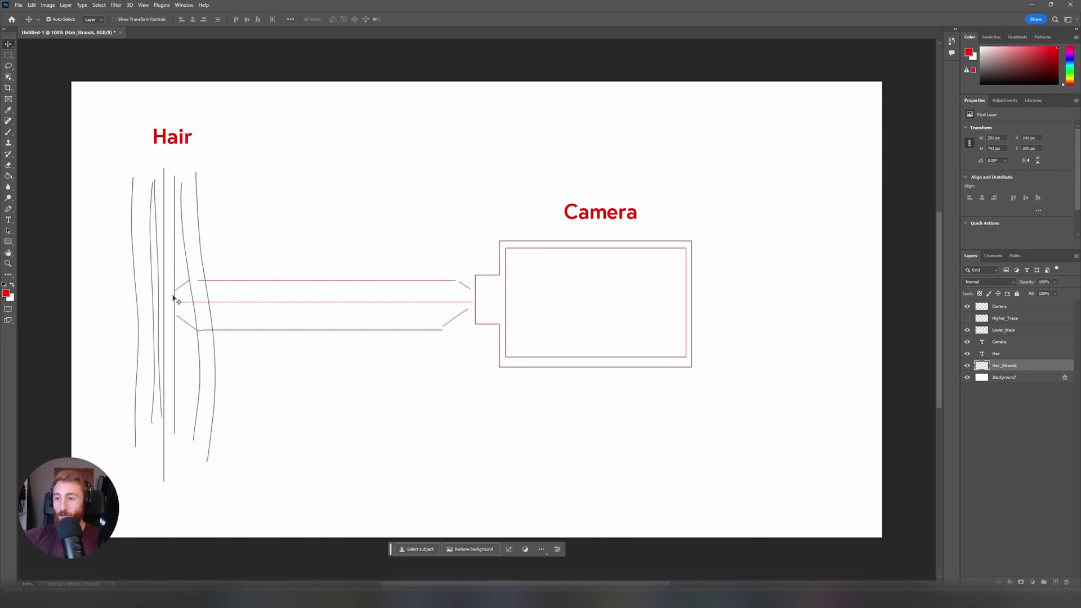
left_click(967, 330)
left_click(967, 318)
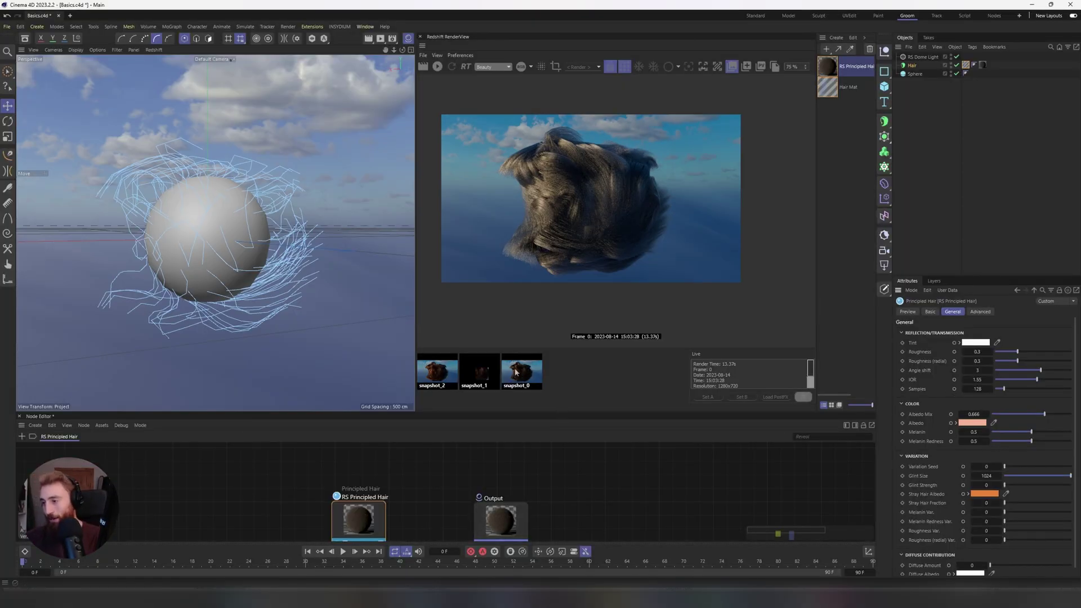
Step: Delete the render snapshots and reset the RS Principled Hair parameters to defaults
key("Delete")
key("Delete")
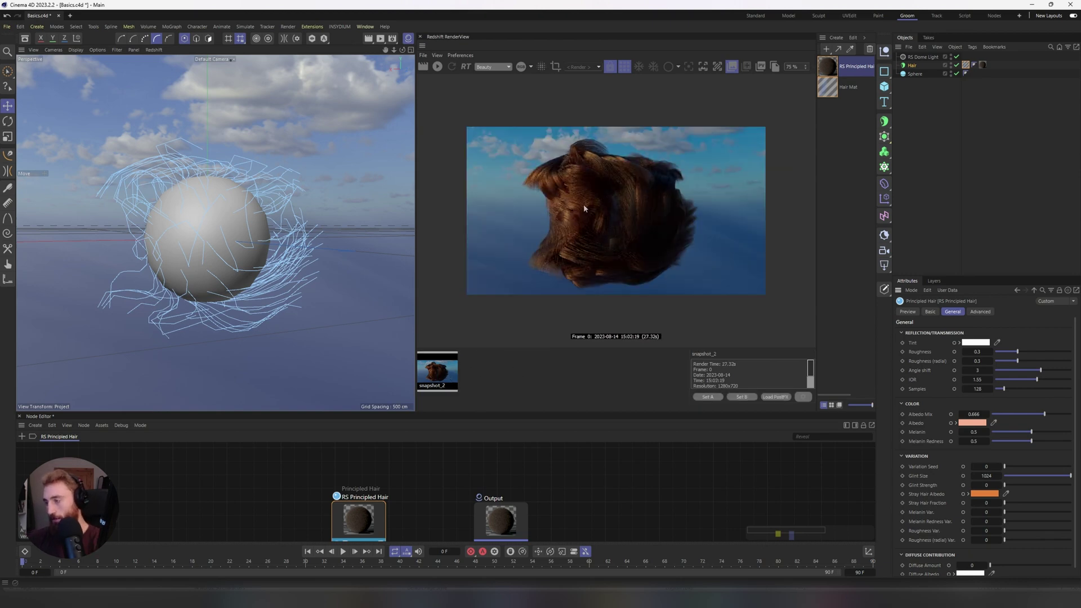
key("Delete")
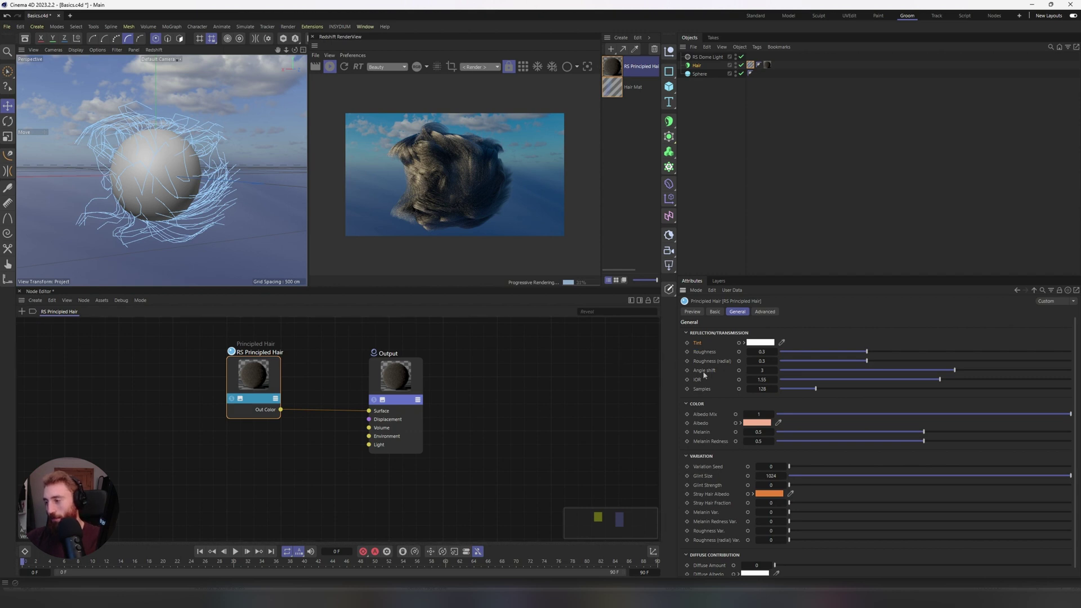
scroll(703, 375, "down", 1)
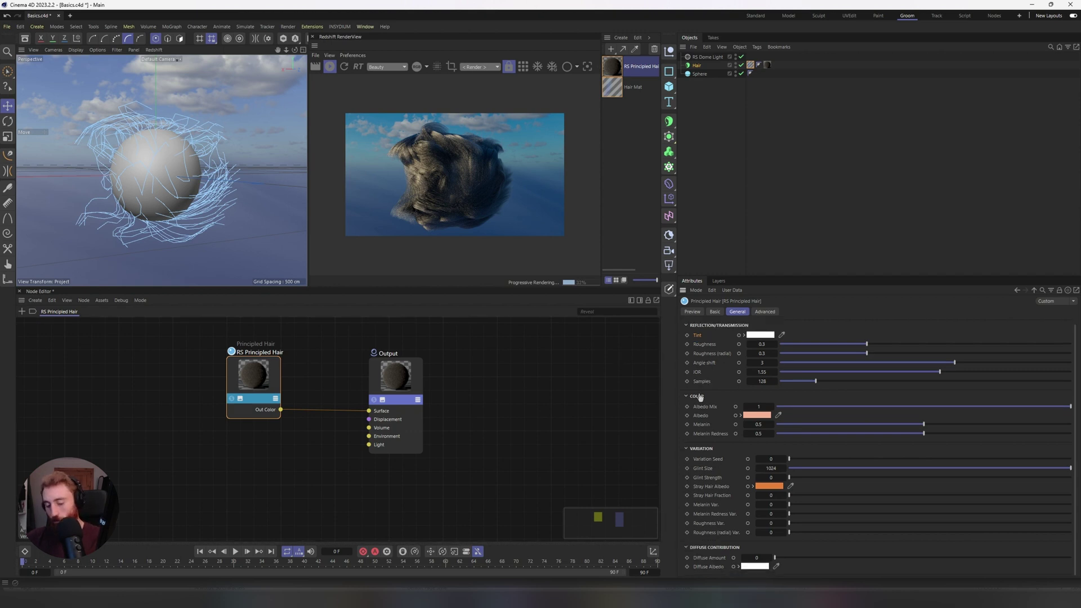
right_click(707, 567)
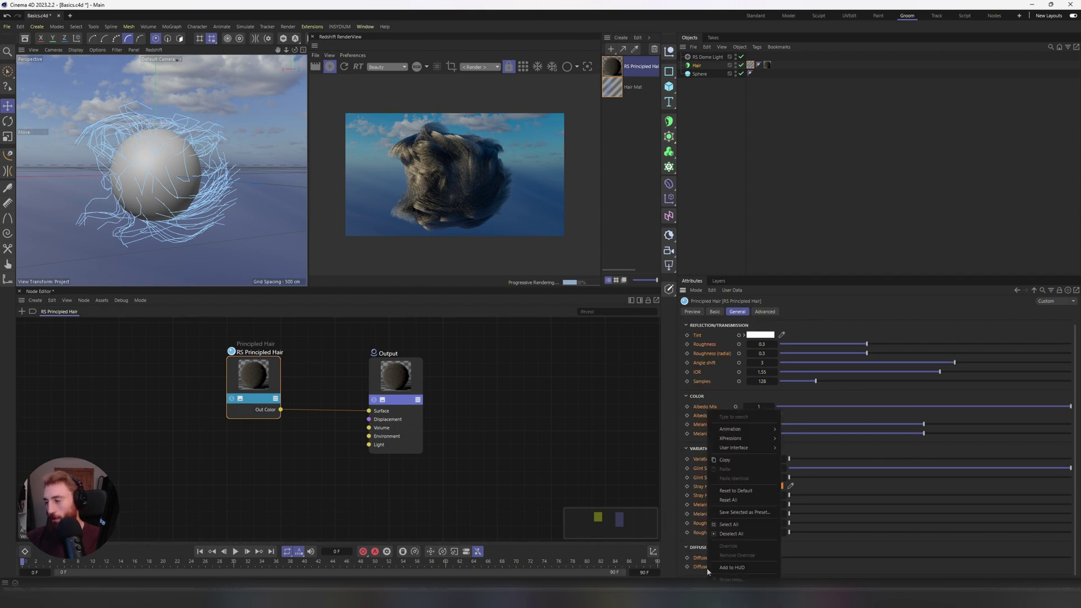
left_click(741, 492)
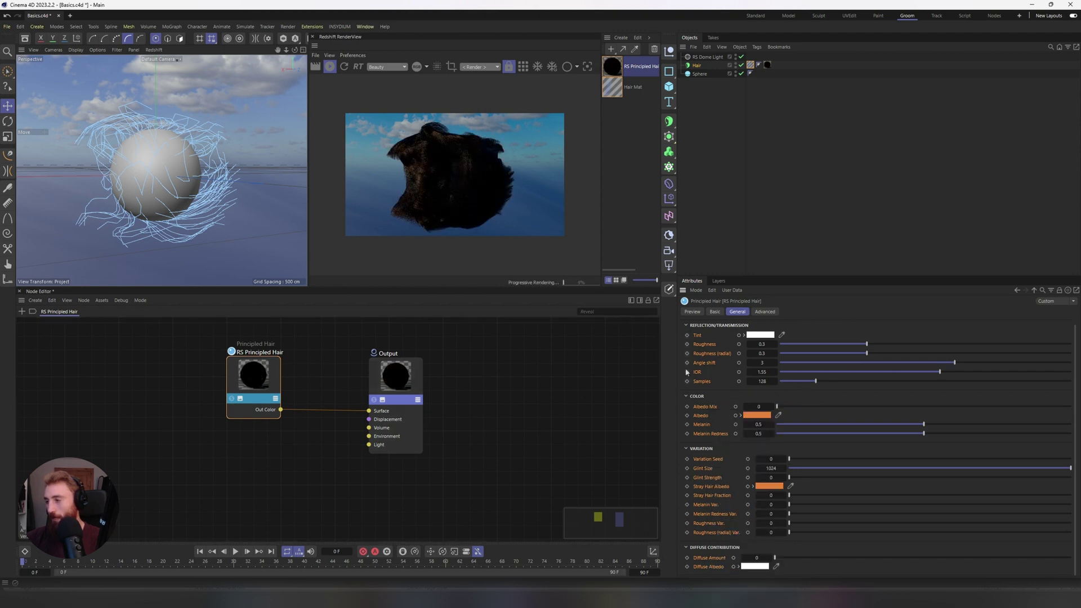
scroll(724, 378, "up", 1)
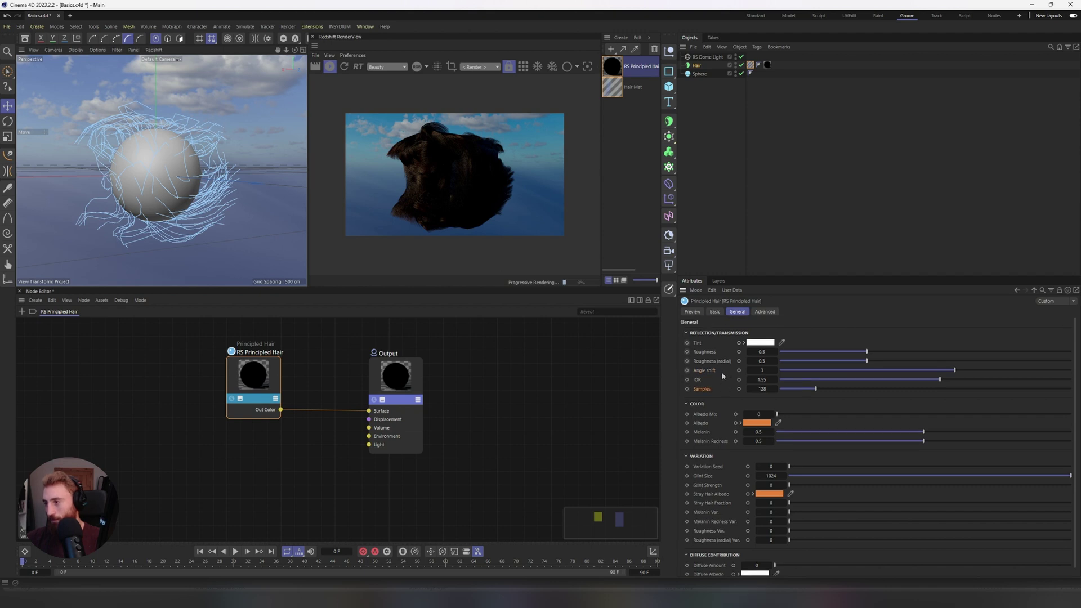
scroll(442, 187, "up", 3)
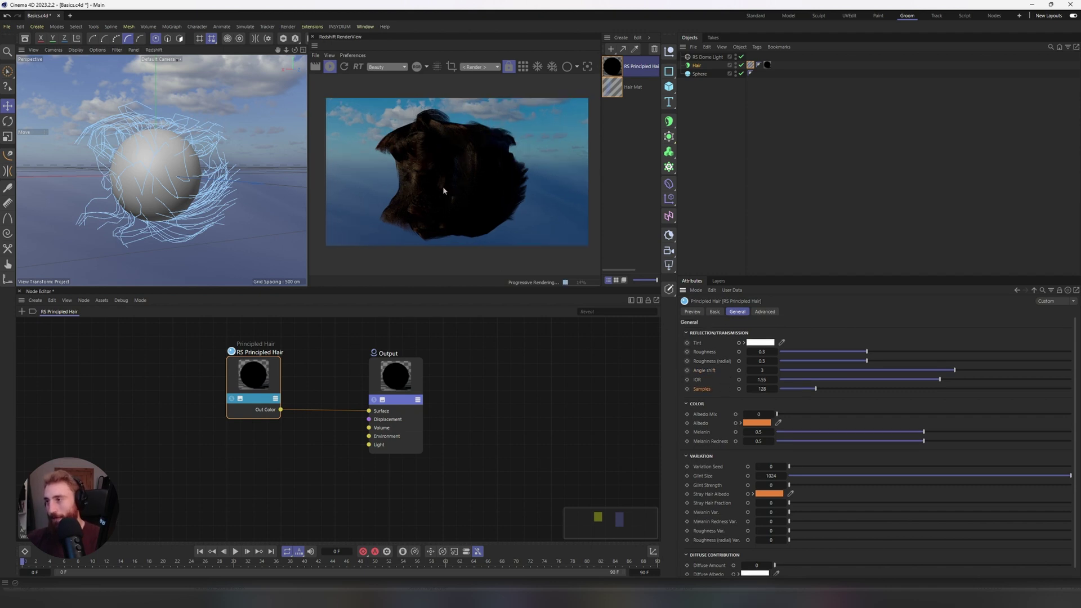
scroll(717, 336, "down", 1)
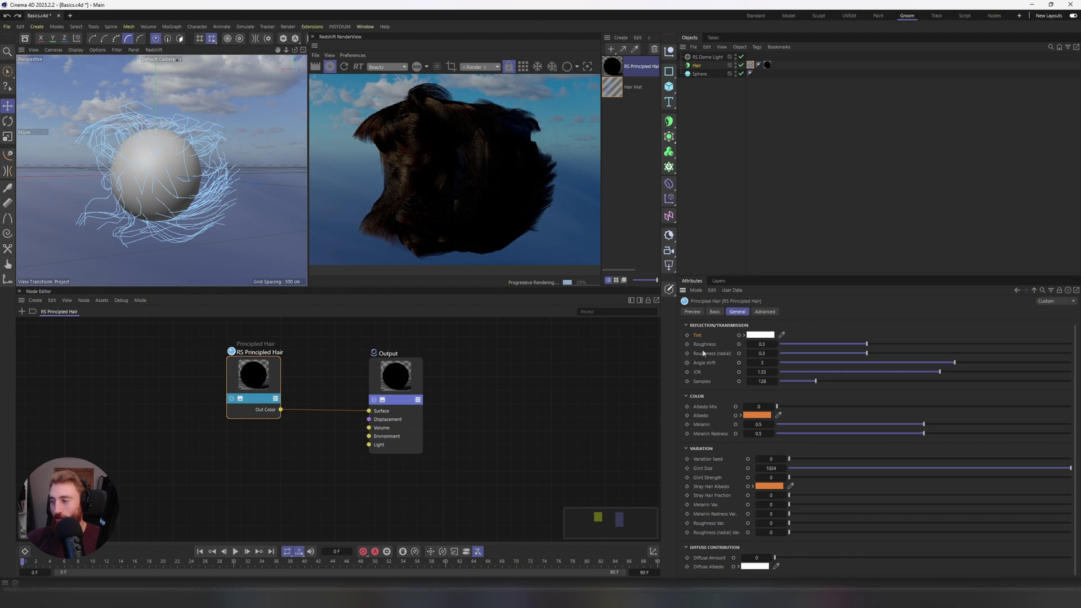
left_click(764, 338)
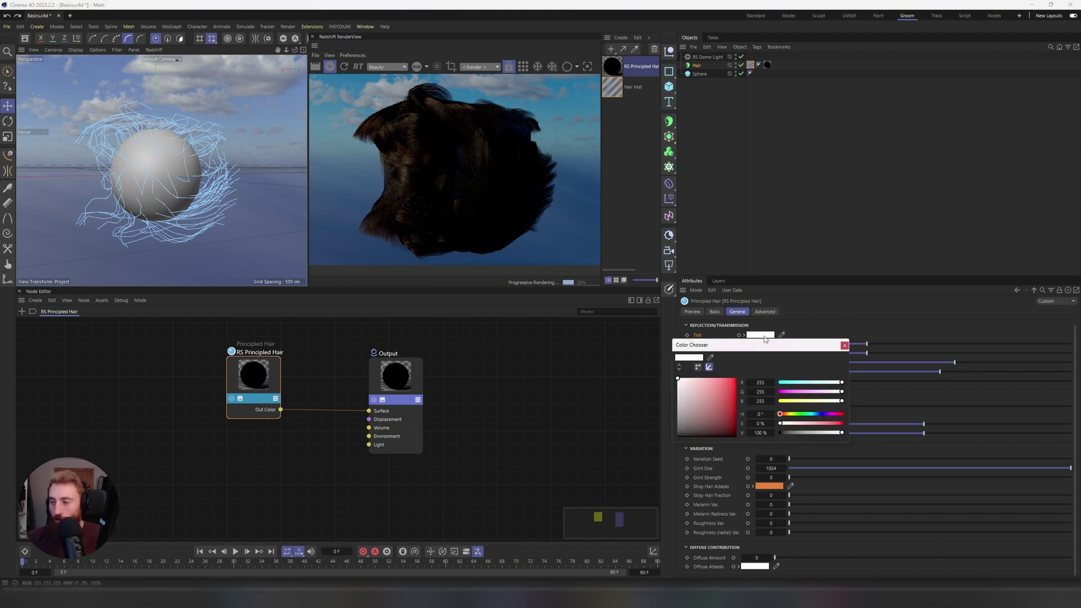
left_click(733, 383)
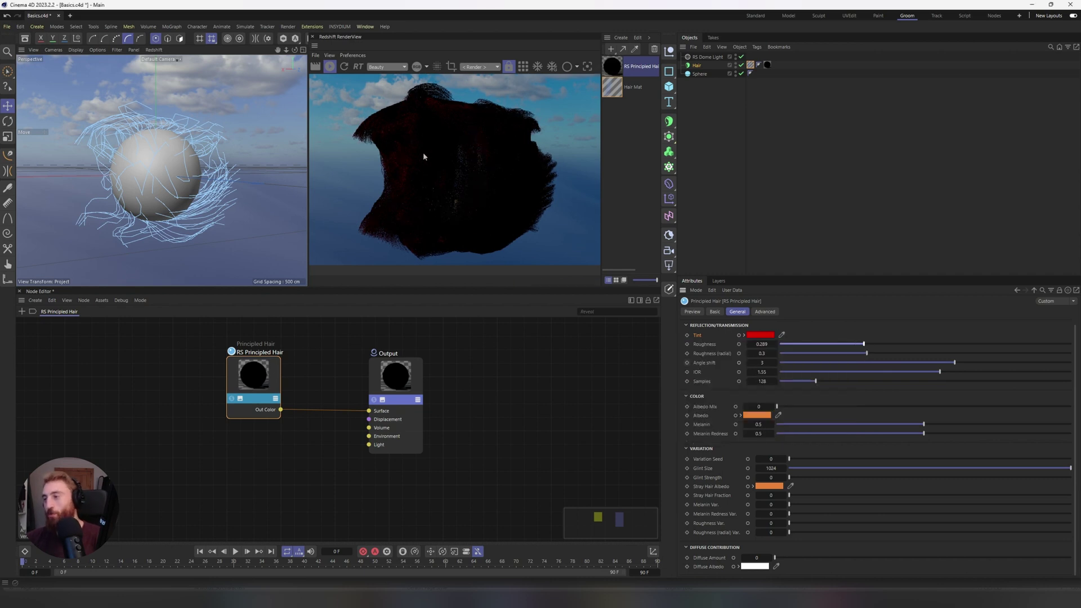
key("ctrl+z")
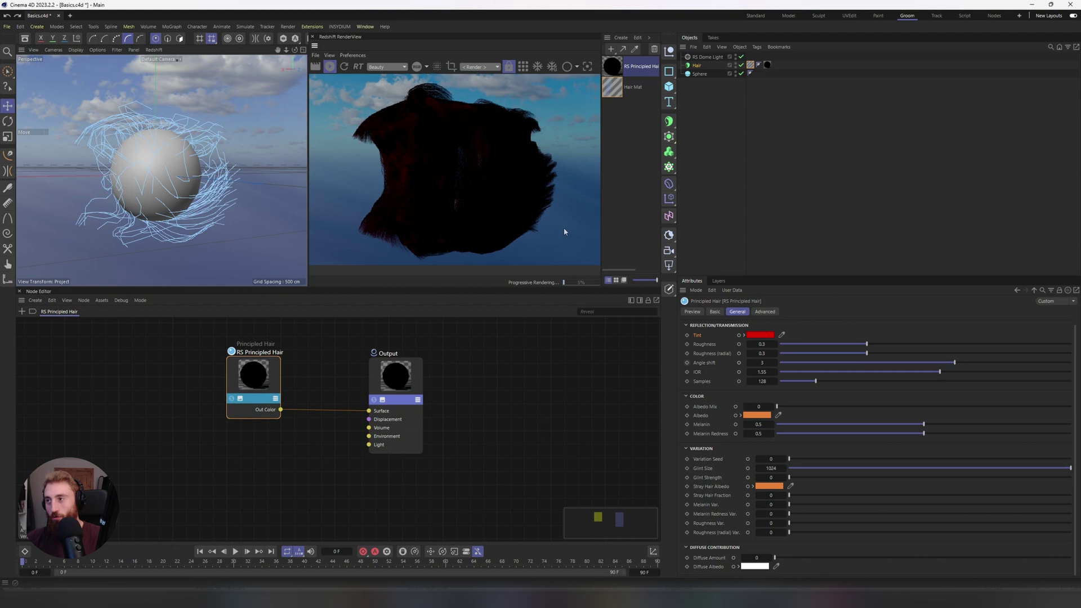
right_click(702, 336)
left_click(697, 333)
right_click(700, 338)
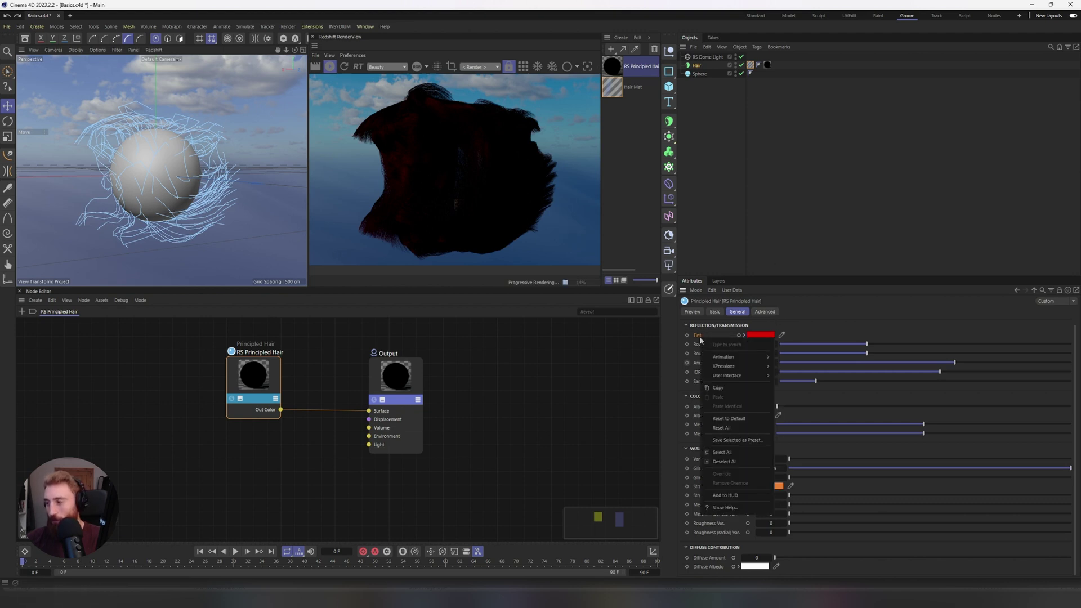
left_click(749, 419)
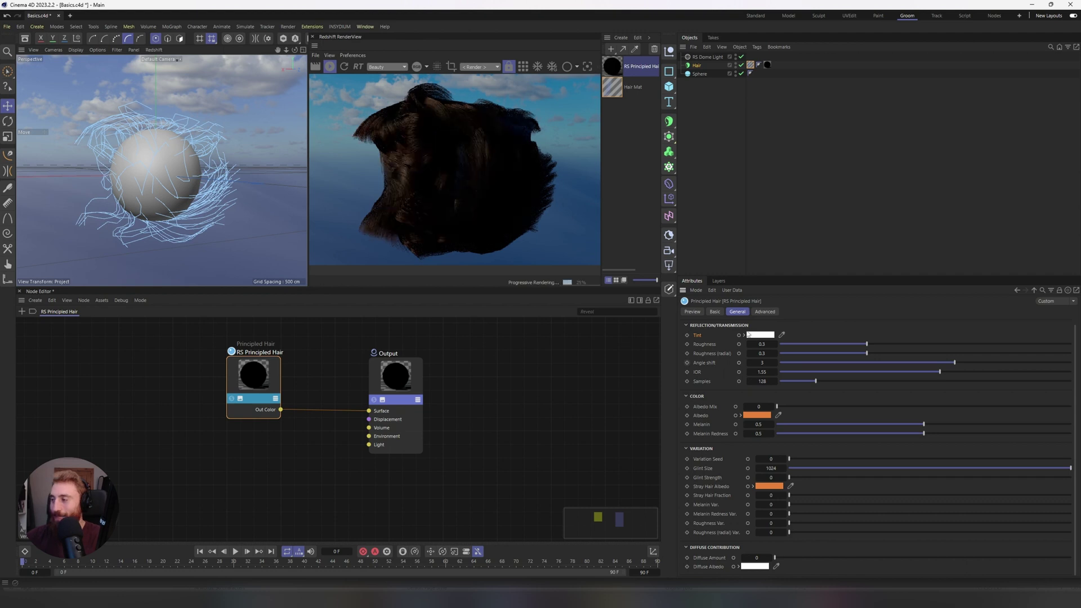
mouse_move(758, 336)
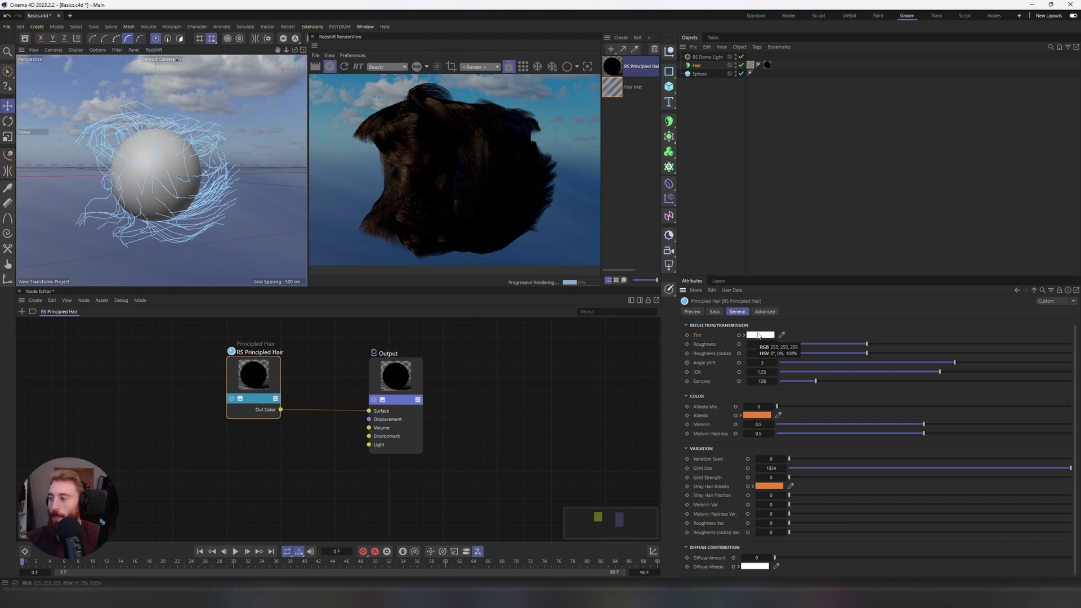
Step: Raise Roughness (radial) to nearly 1 and bring Roughness down to about 0.32
left_click_drag(867, 344, 1071, 344)
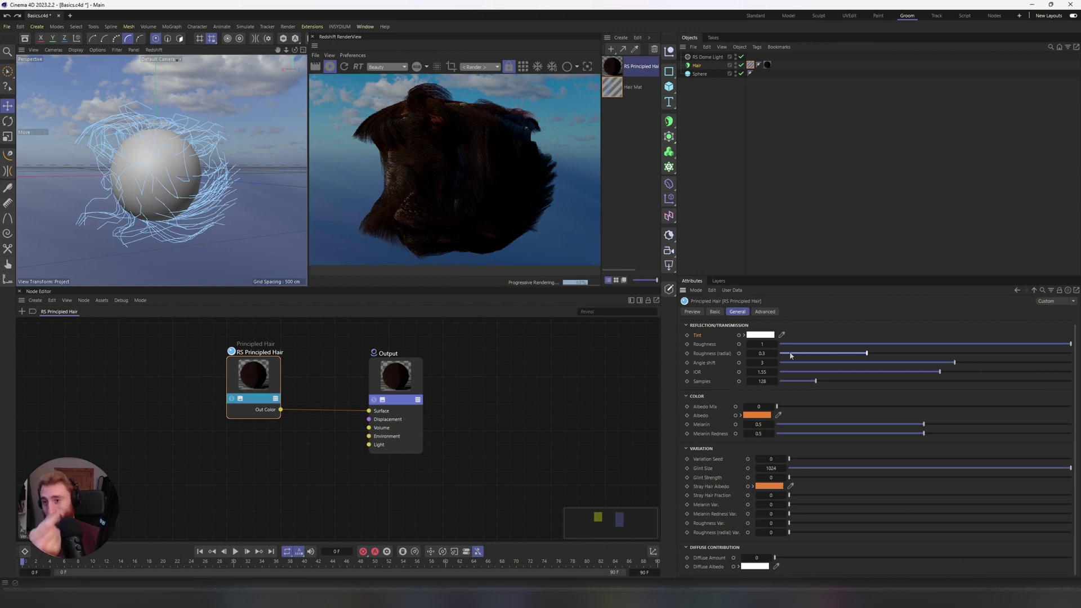
left_click_drag(790, 355, 777, 355)
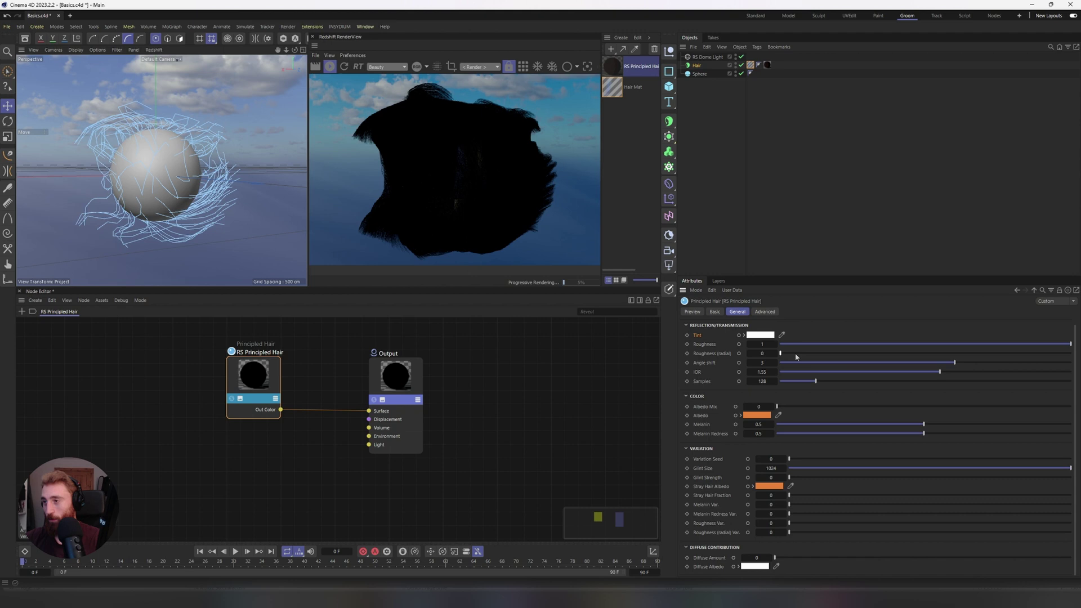
left_click_drag(795, 356, 1071, 368)
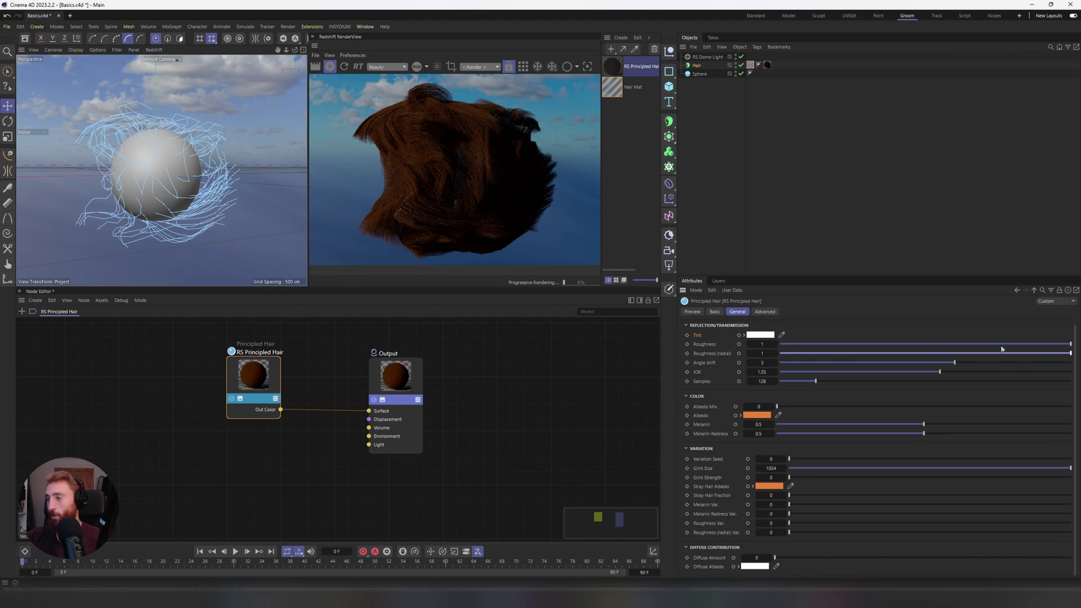
left_click_drag(1001, 349, 873, 348)
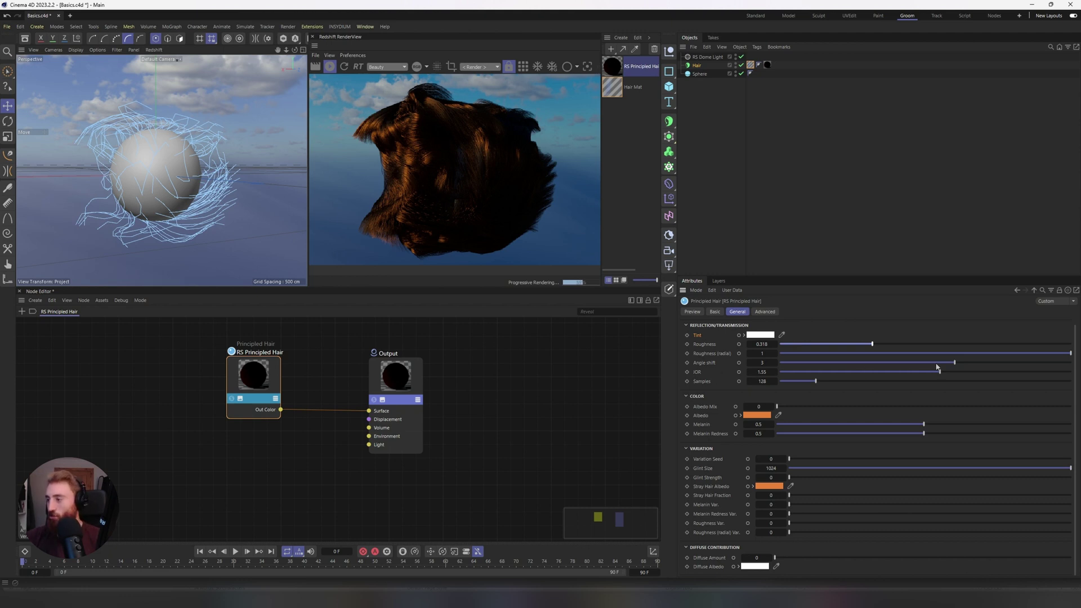
Step: Swing Angle shift between -15 and 15, saving a RenderView snapshot to compare against snapshot_0
left_click_drag(937, 365, 923, 390)
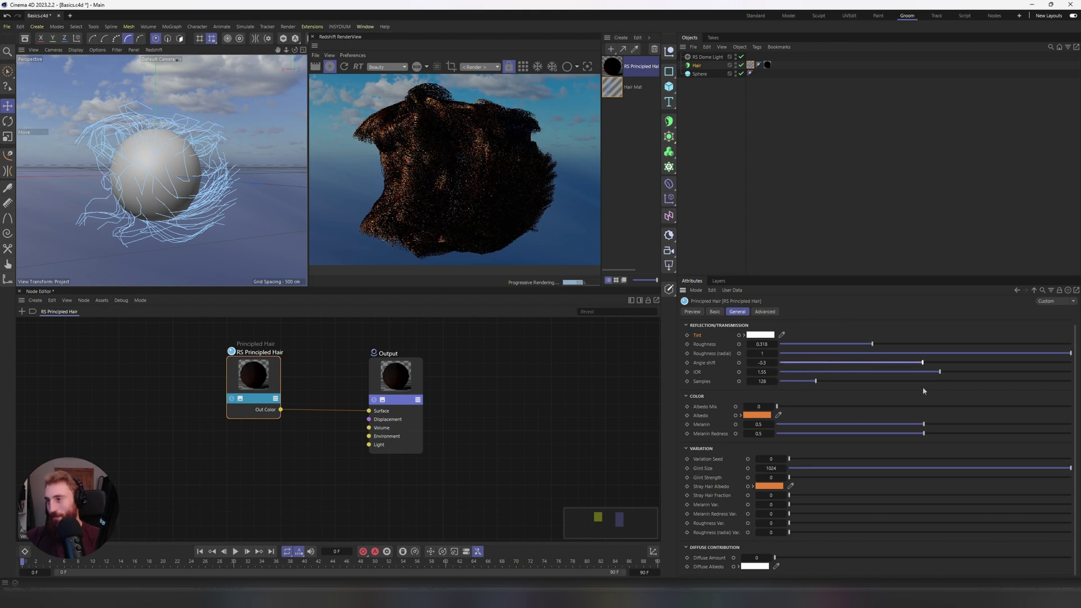
left_click_drag(1023, 395, 1069, 395)
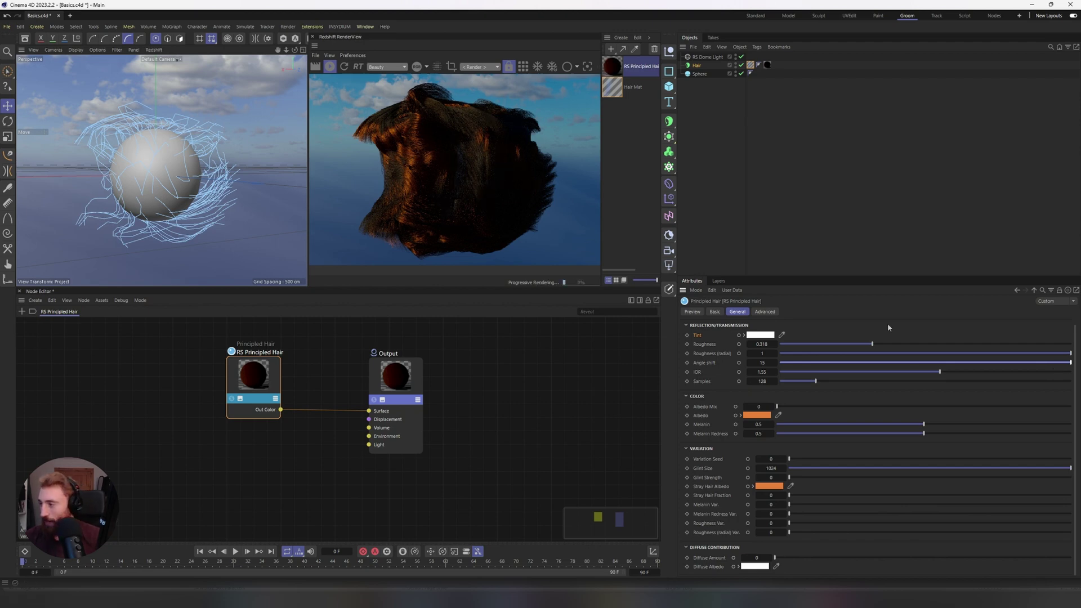
left_click_drag(816, 365, 779, 365)
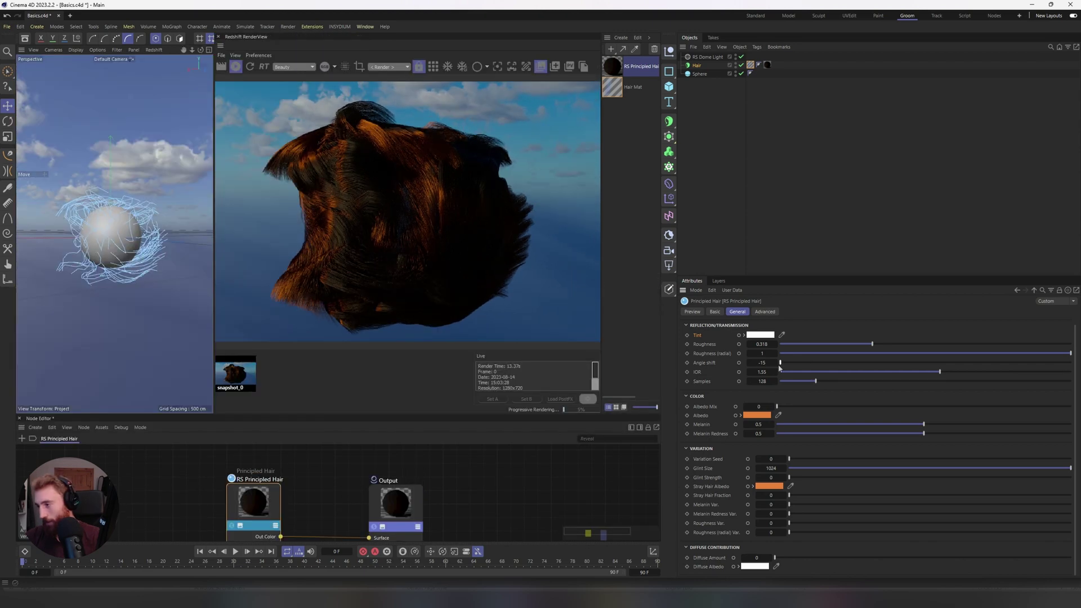
left_click_drag(779, 363, 1069, 363)
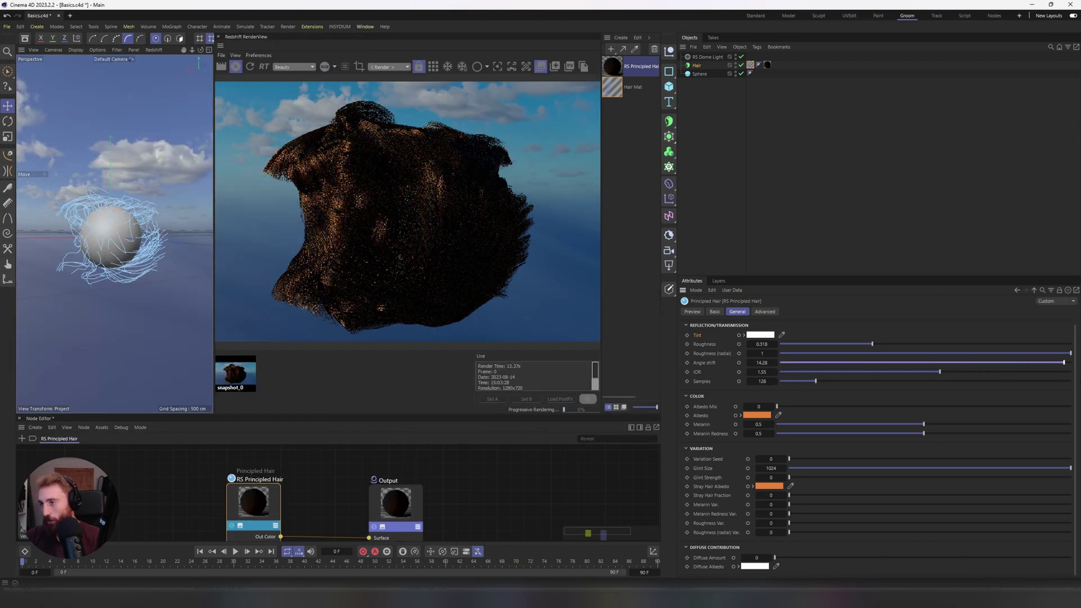
left_click(554, 66)
left_click(231, 384)
key("Right")
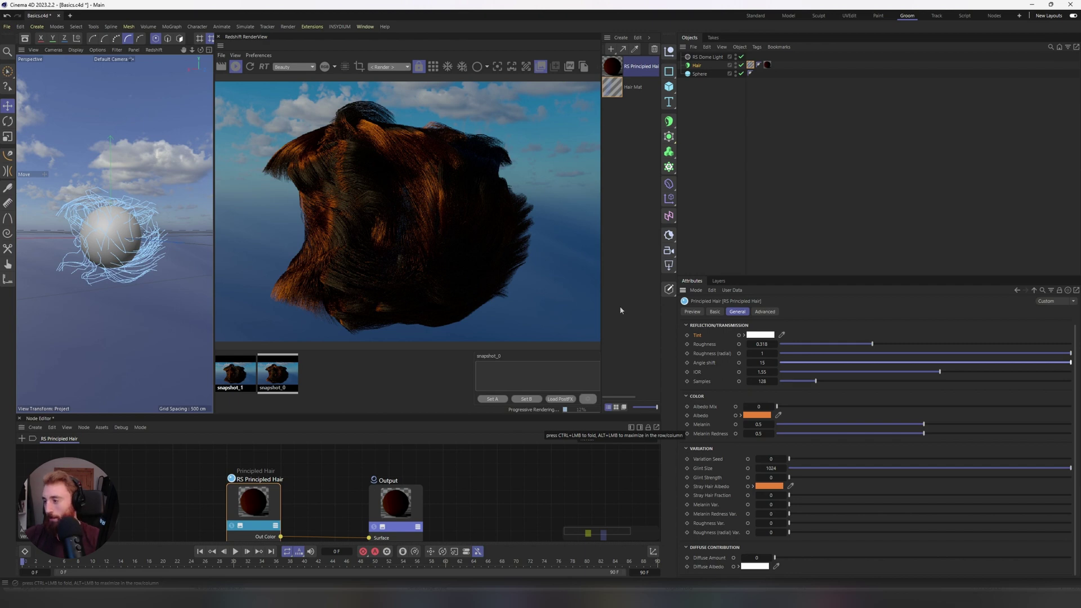
Step: Set Angle shift to 3 and return the RenderView to the live render
left_click(762, 362)
type("3")
key("Return")
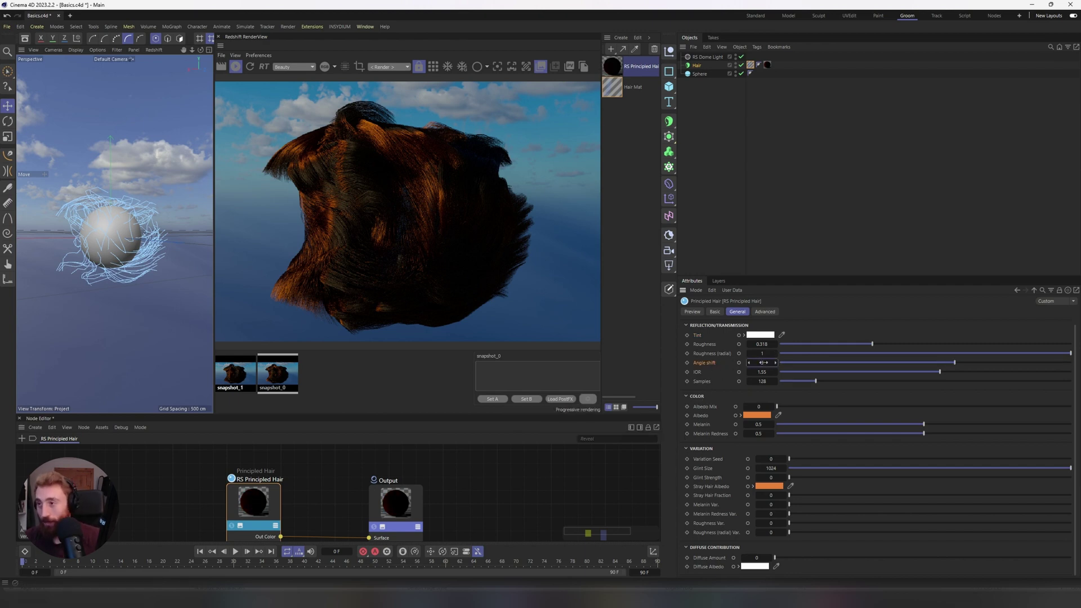
left_click(350, 383)
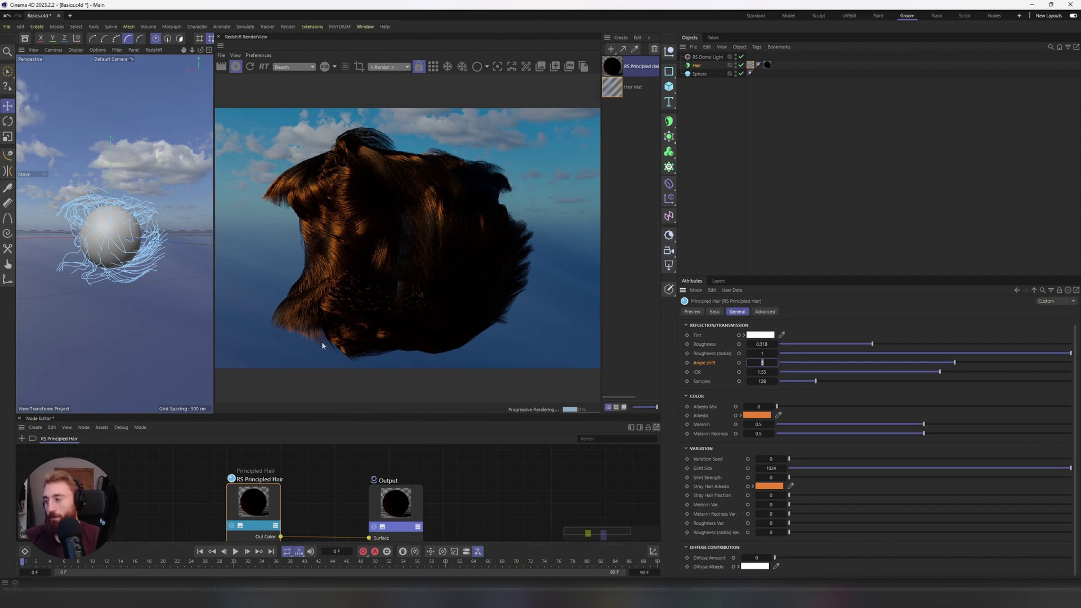
left_click_drag(995, 373, 779, 373)
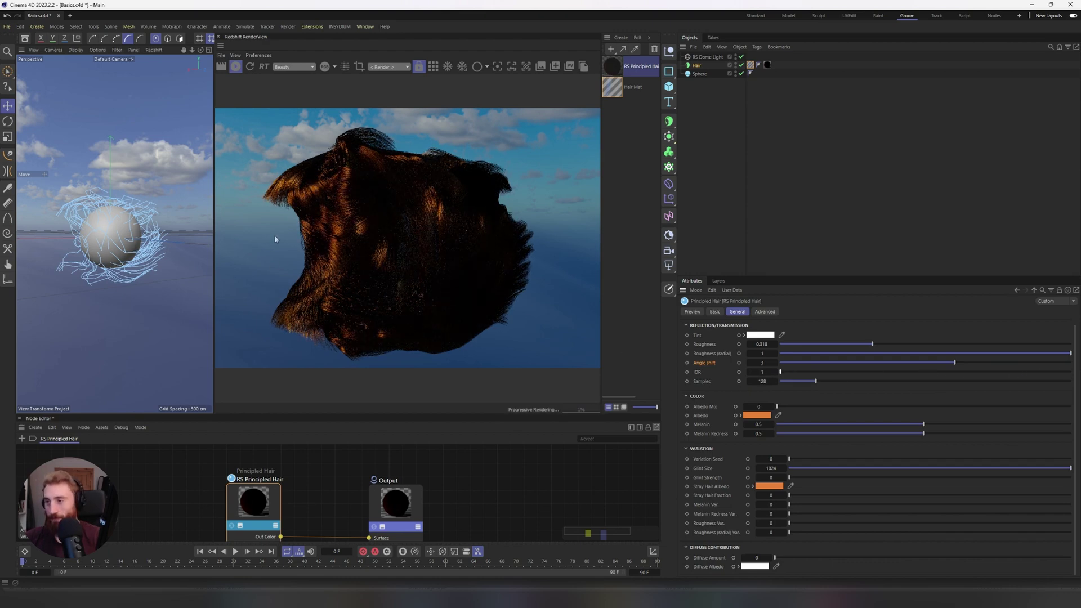
right_click(697, 372)
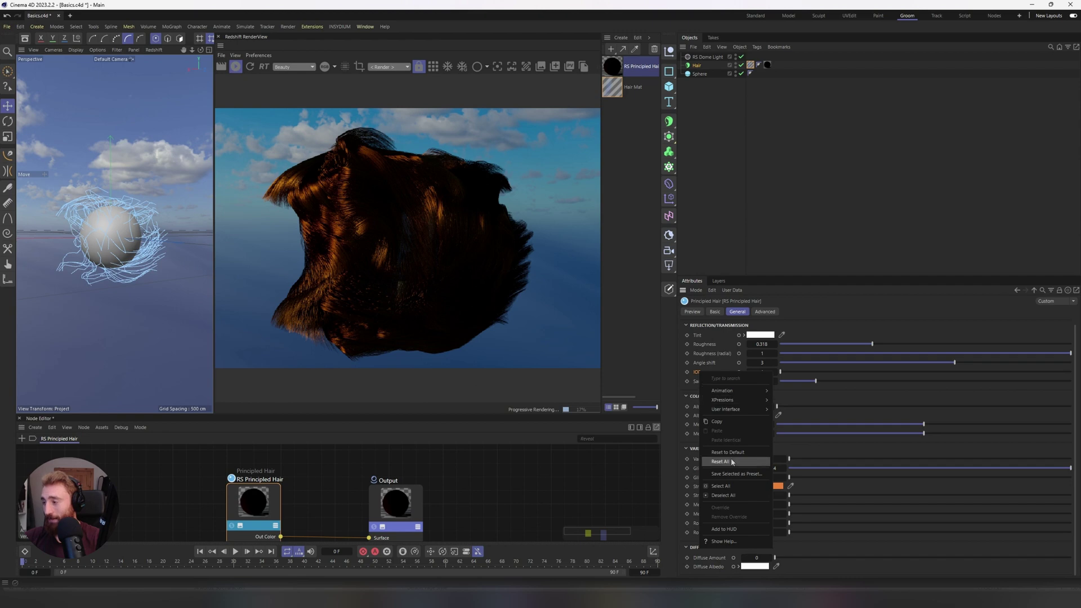
left_click(738, 453)
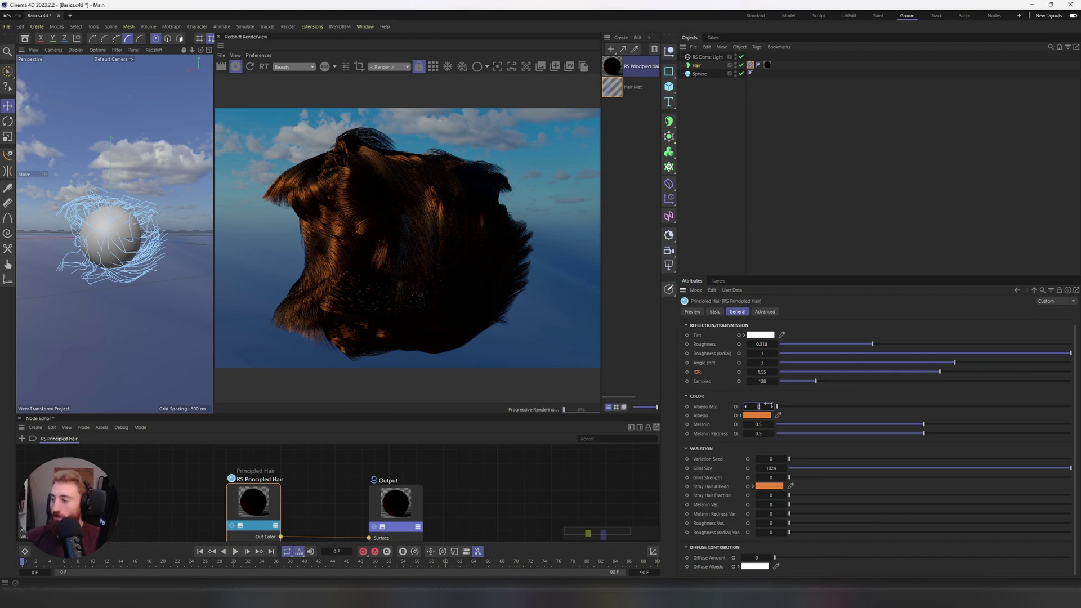
Step: Set Albedo Mix to 1 with a light blue albedo, Melanin 1 and Melanin Redness about 0.815
left_click_drag(769, 404, 768, 405)
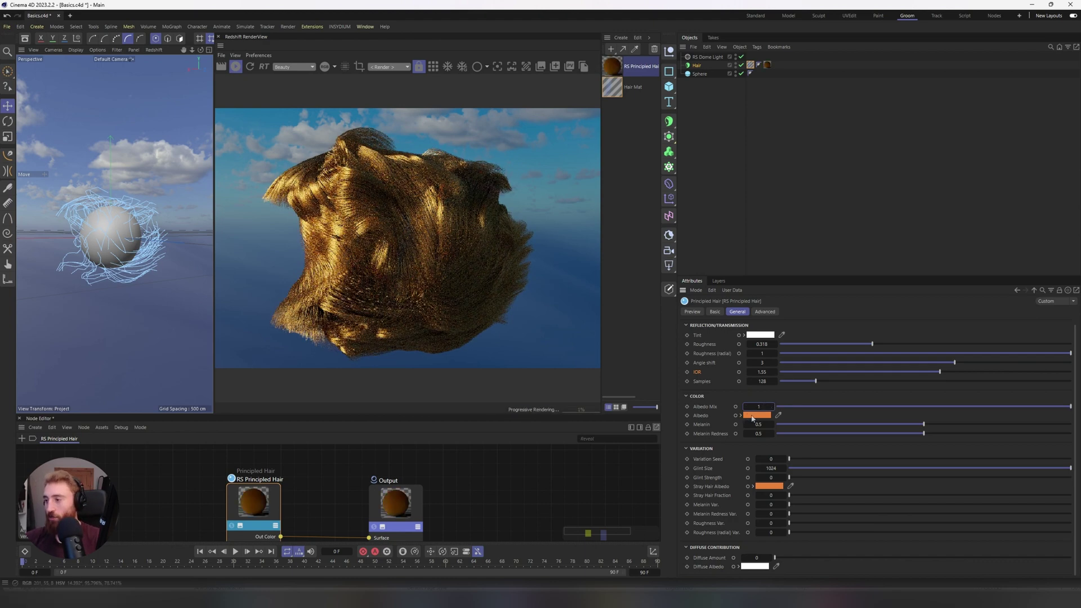
left_click(752, 415)
left_click(691, 501)
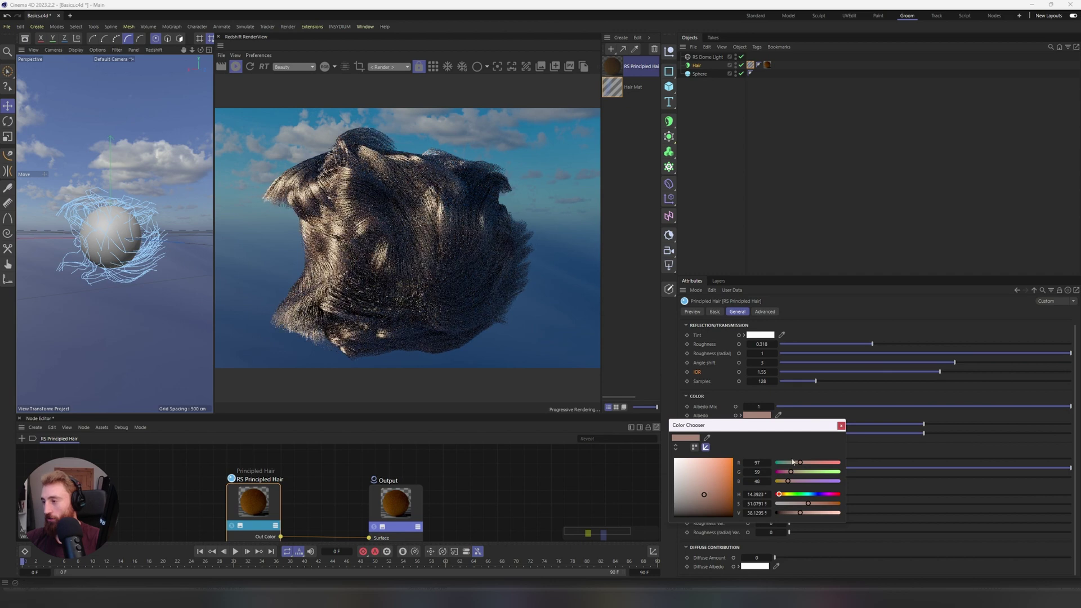
left_click_drag(779, 493, 775, 463)
left_click_drag(790, 471, 832, 503)
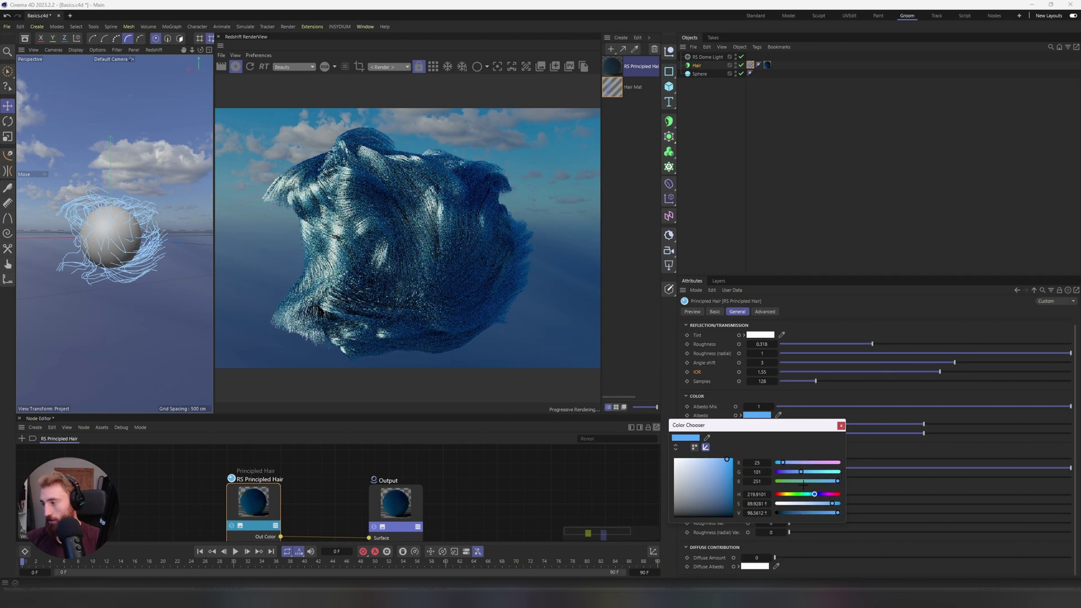
left_click(835, 494)
left_click(732, 493)
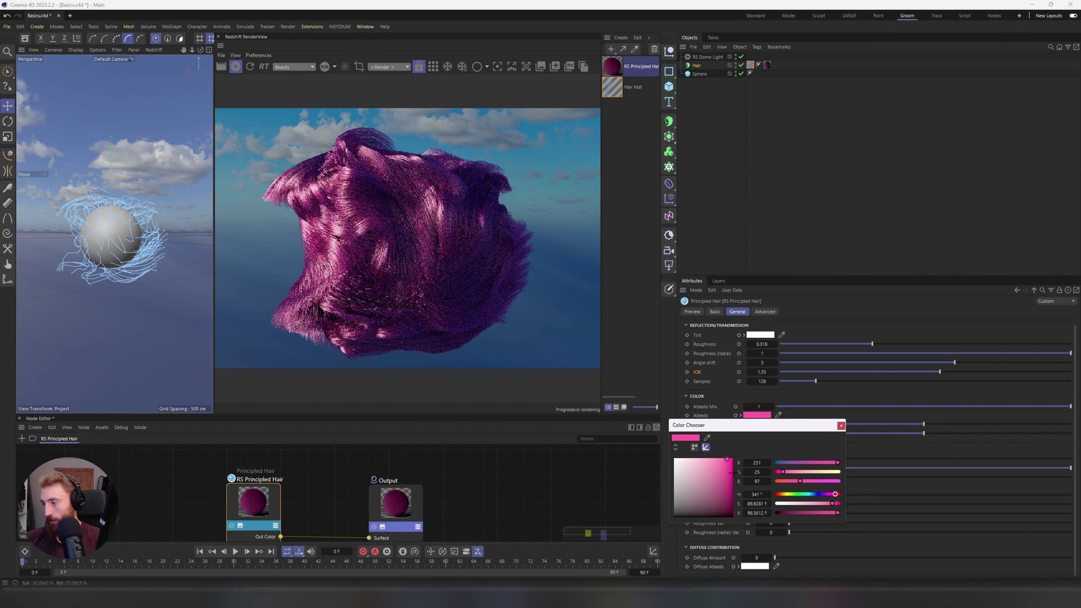
left_click(814, 494)
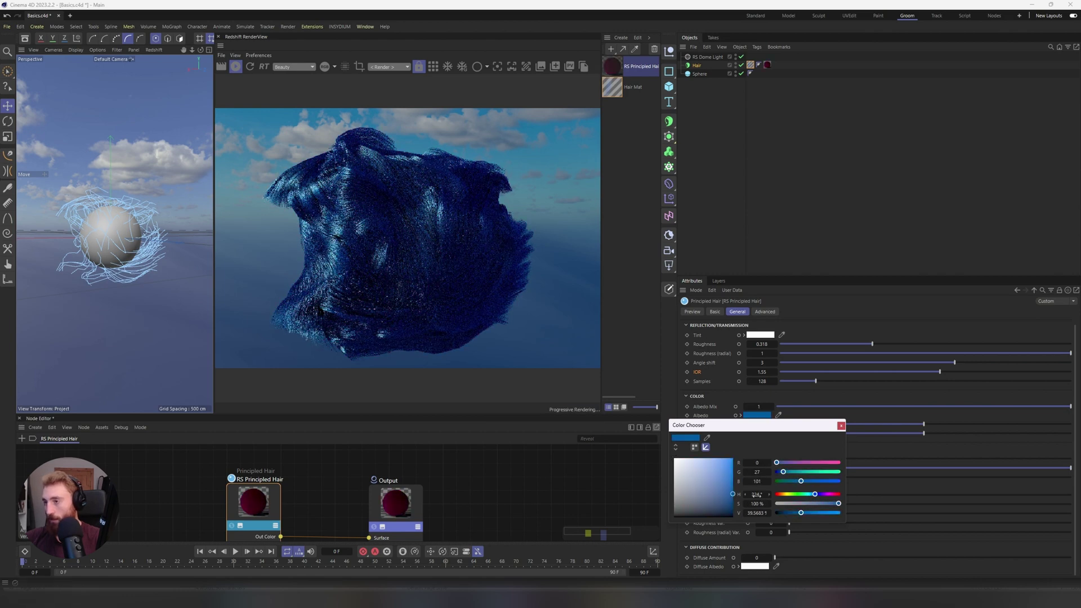
left_click(720, 461)
left_click(841, 426)
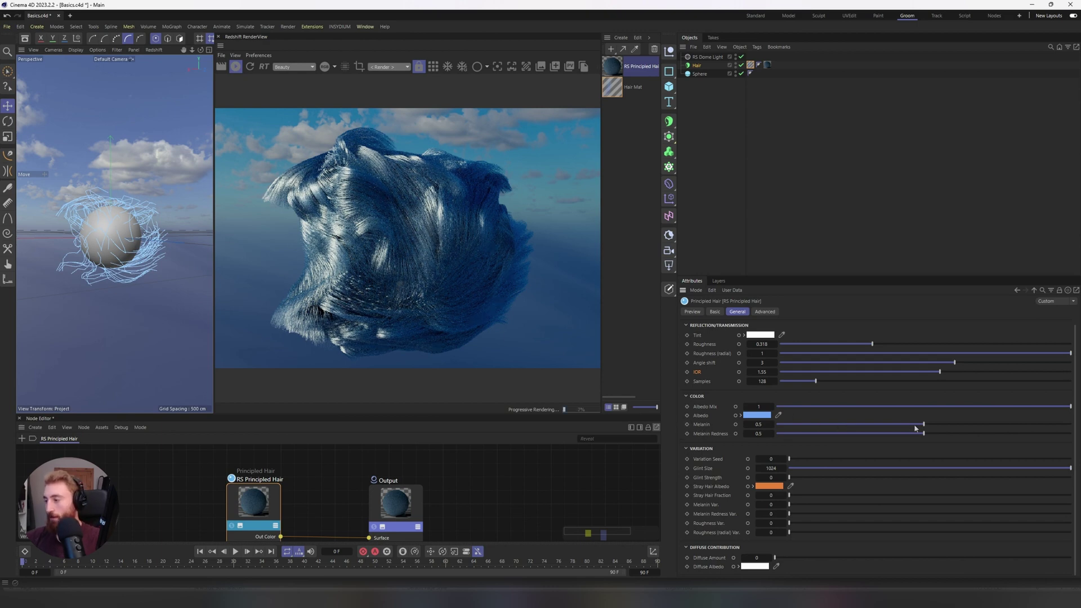
left_click_drag(914, 426, 1071, 425)
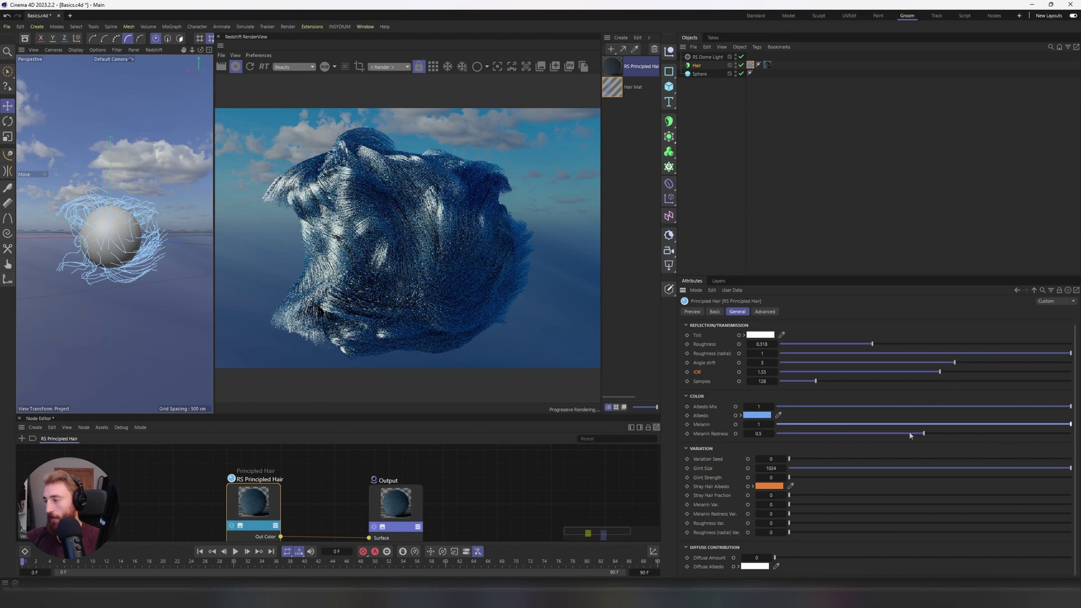
left_click_drag(910, 434, 1016, 433)
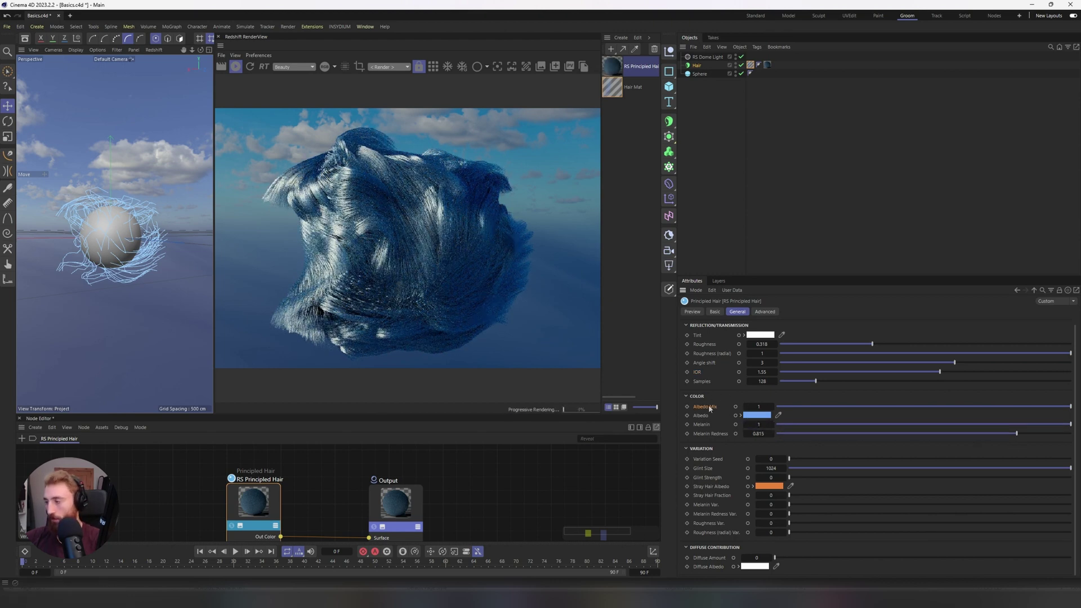
Step: Reset the hair colour parameters to default and bring Roughness to 0.192
right_click(705, 437)
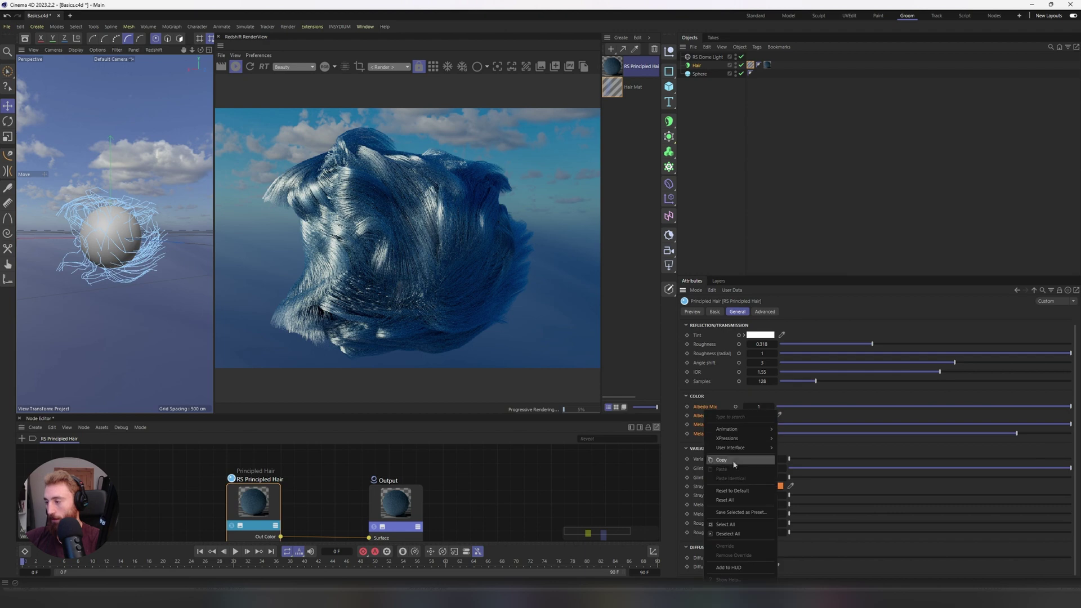
left_click(731, 493)
key("ctrl+z")
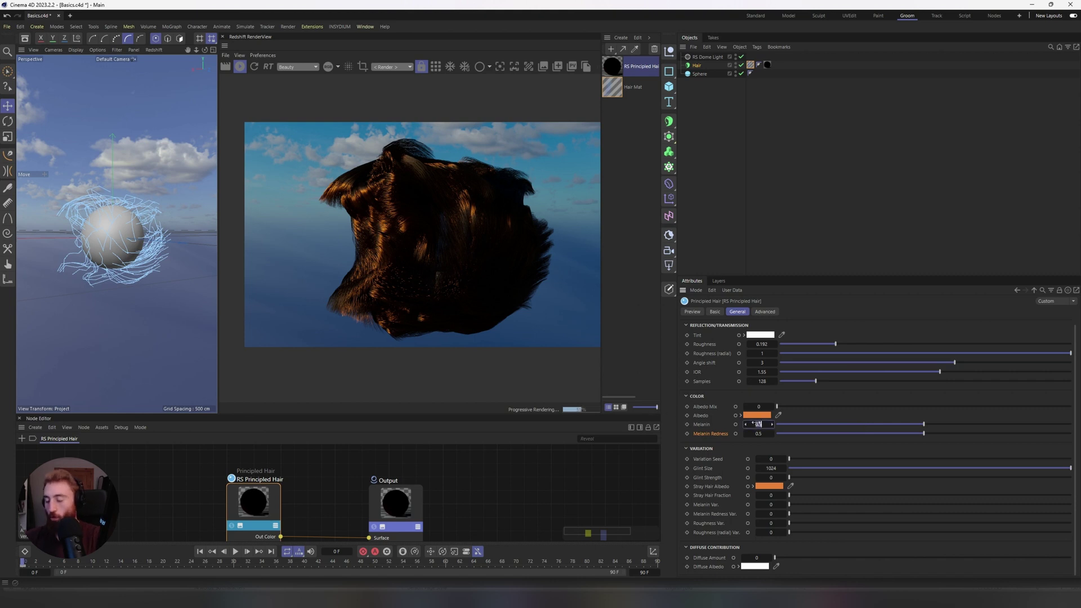
Step: Set Melanin to a low value around 0.353 and Melanin Redness to about 0.805
left_click_drag(756, 424, 756, 423)
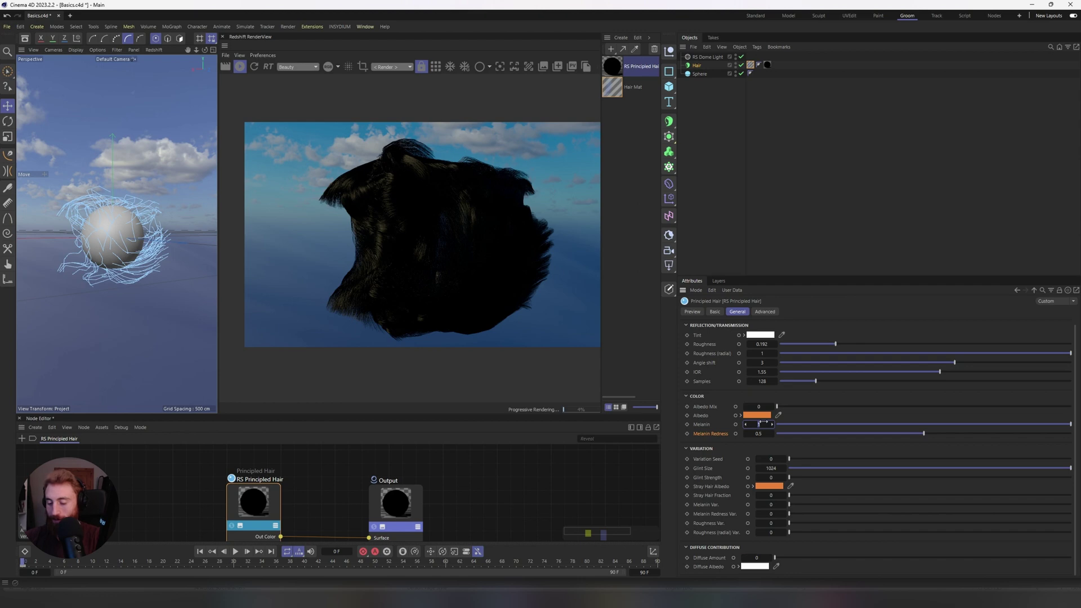
left_click_drag(764, 422, 764, 422)
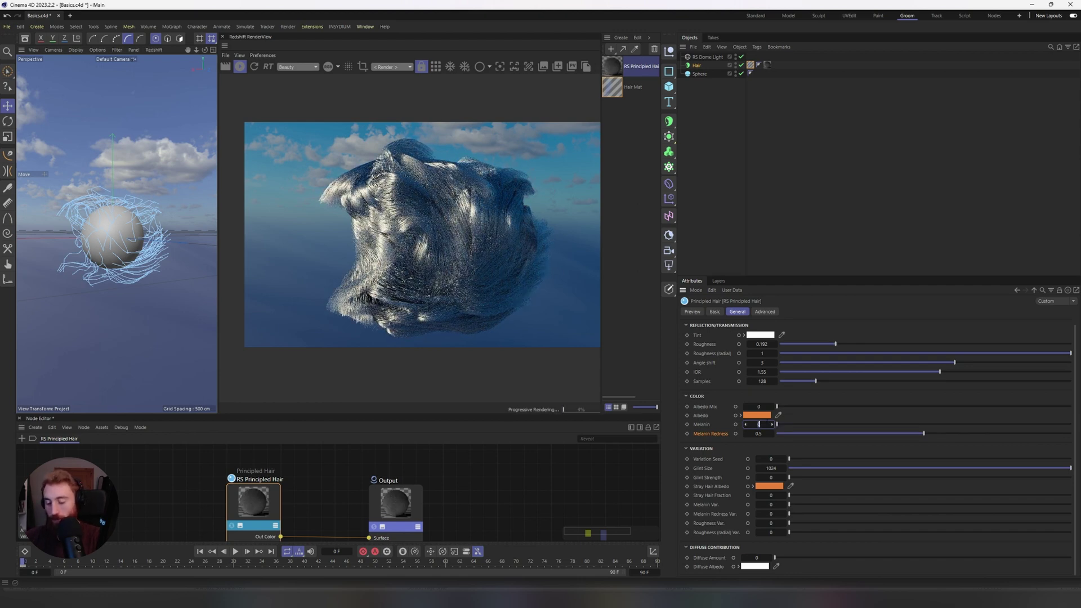
left_click_drag(759, 424, 766, 423)
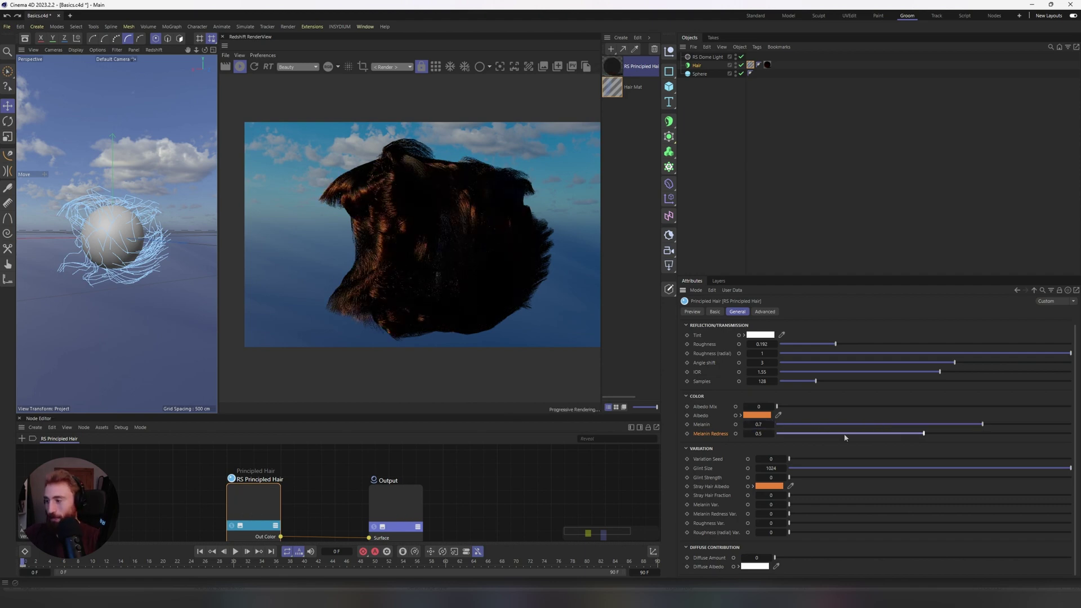
left_click_drag(923, 434, 1024, 434)
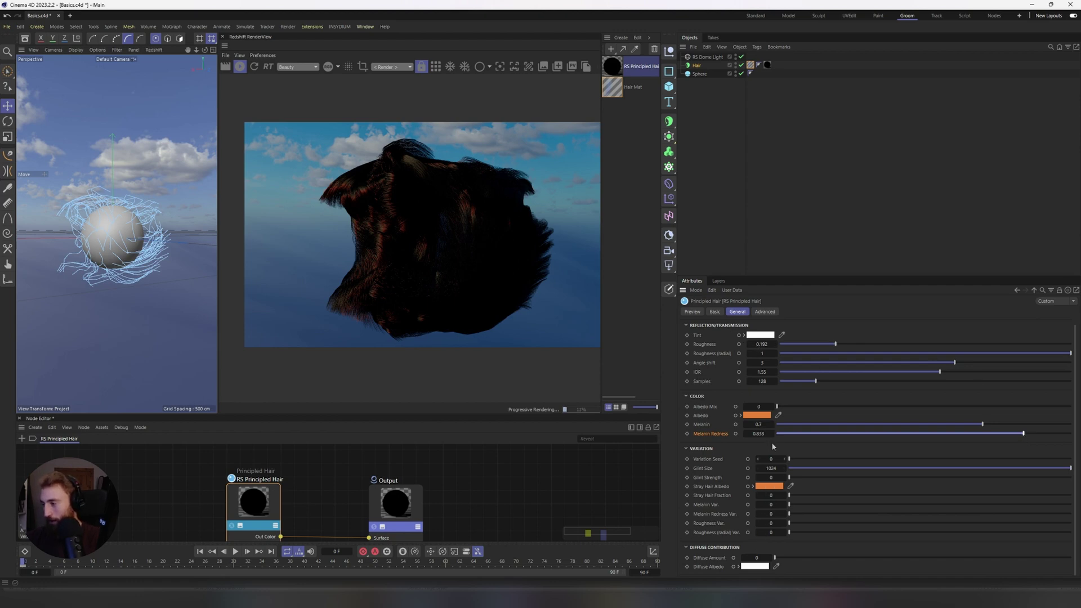
left_click_drag(1023, 434, 972, 442)
left_click_drag(1025, 441, 880, 430)
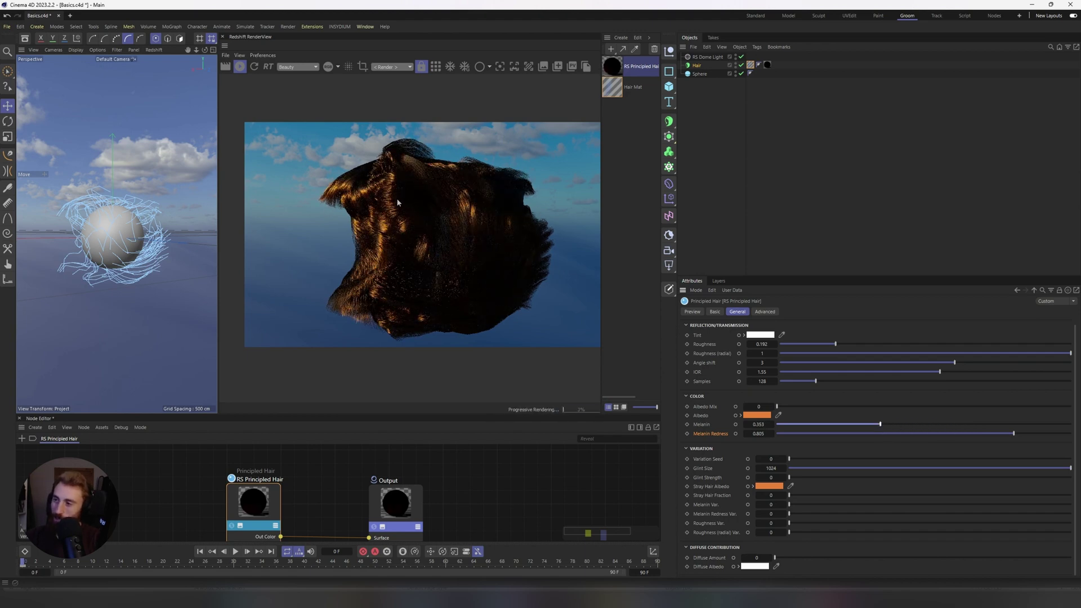
Step: Raise hair Roughness to 0.3 and add glints with Glint Strength 0.692
left_click_drag(751, 344, 761, 344)
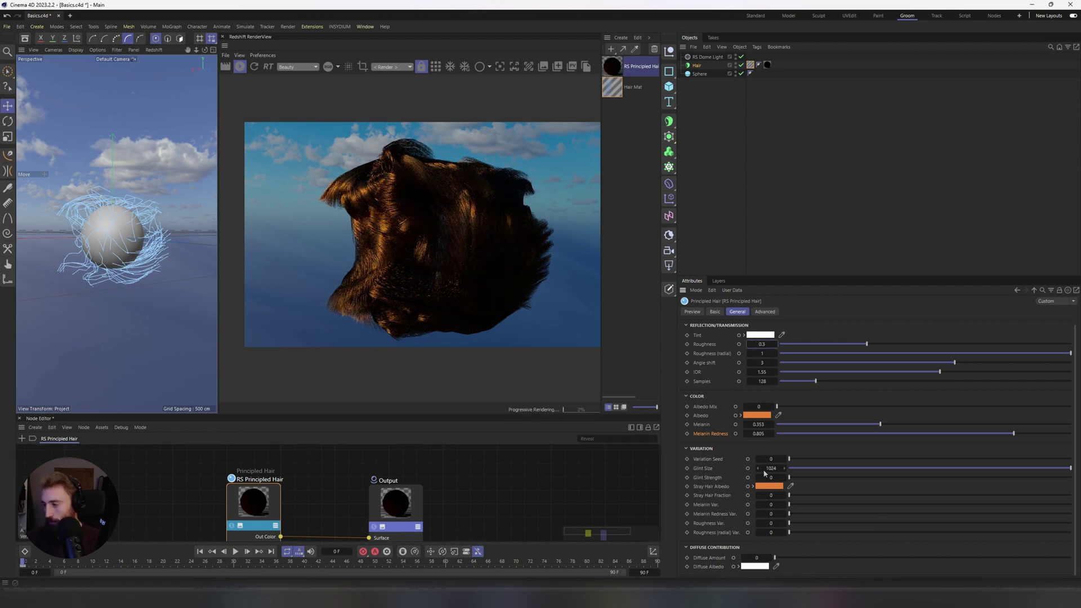
left_click_drag(824, 468, 1069, 472)
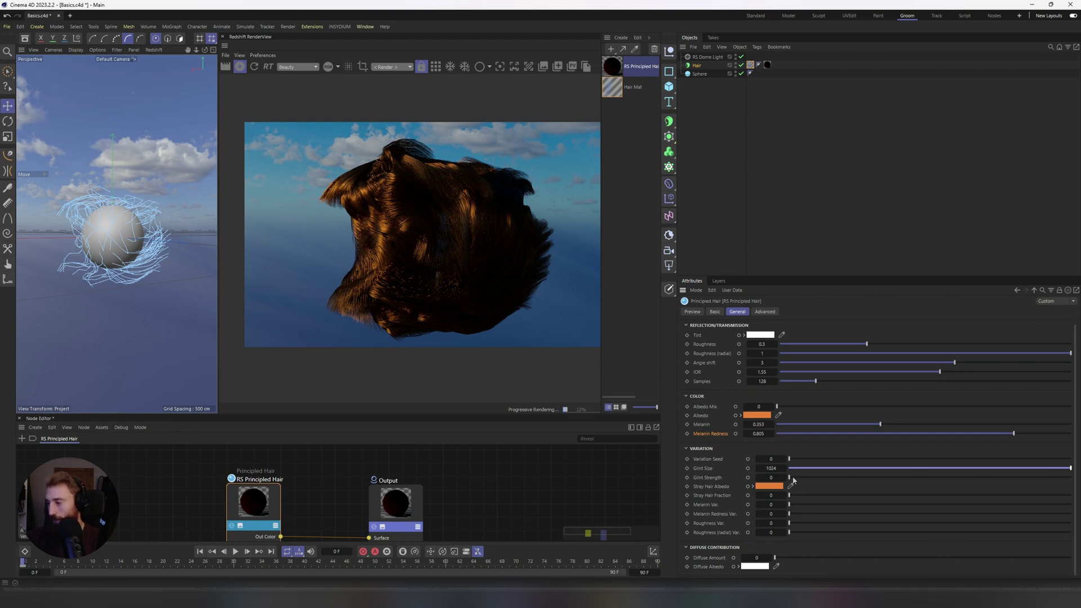
left_click_drag(792, 478, 832, 477)
left_click_drag(933, 487, 984, 477)
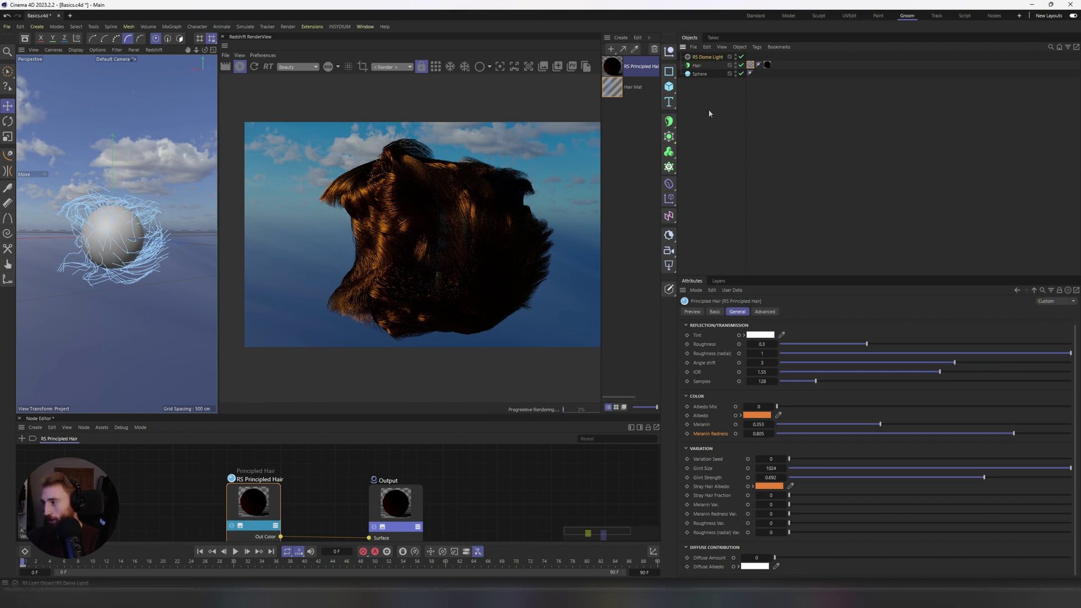
Step: Rotate the RS Dome Light's R.H to about 106° in its Coordinates
left_click(707, 58)
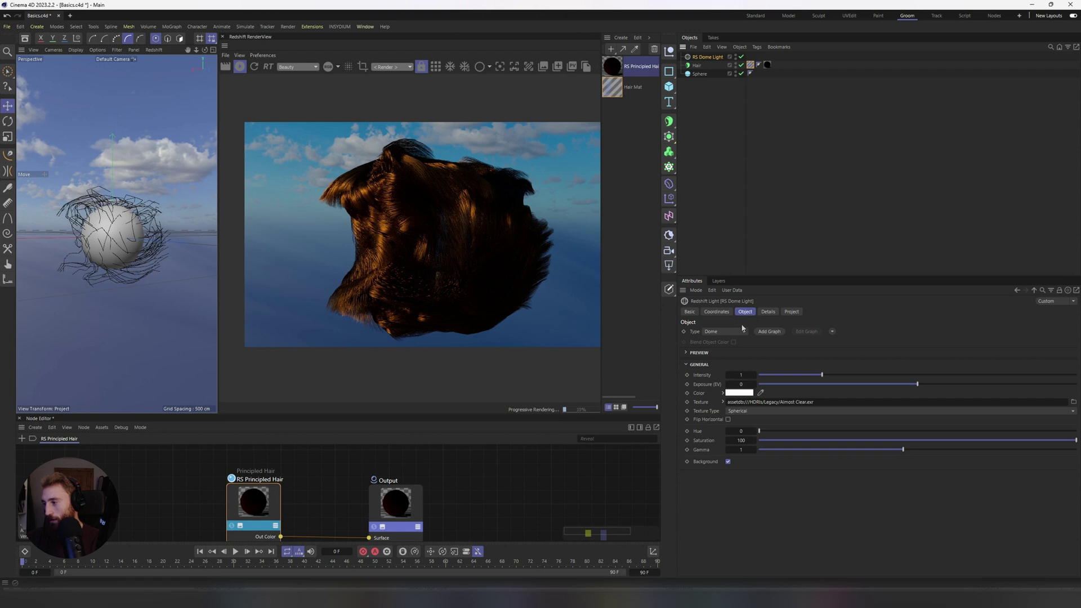
left_click(718, 311)
left_click_drag(772, 342, 767, 342)
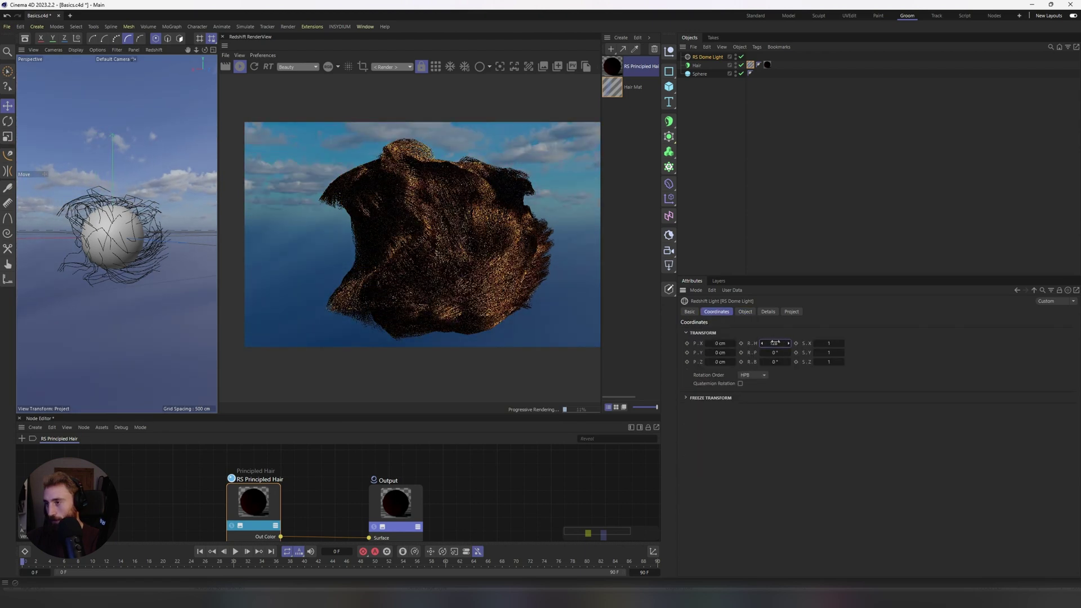
Step: Give the Principled Hair dark brown Stray Hair Albedo with Stray Hair Fraction 0.205
left_click(253, 501)
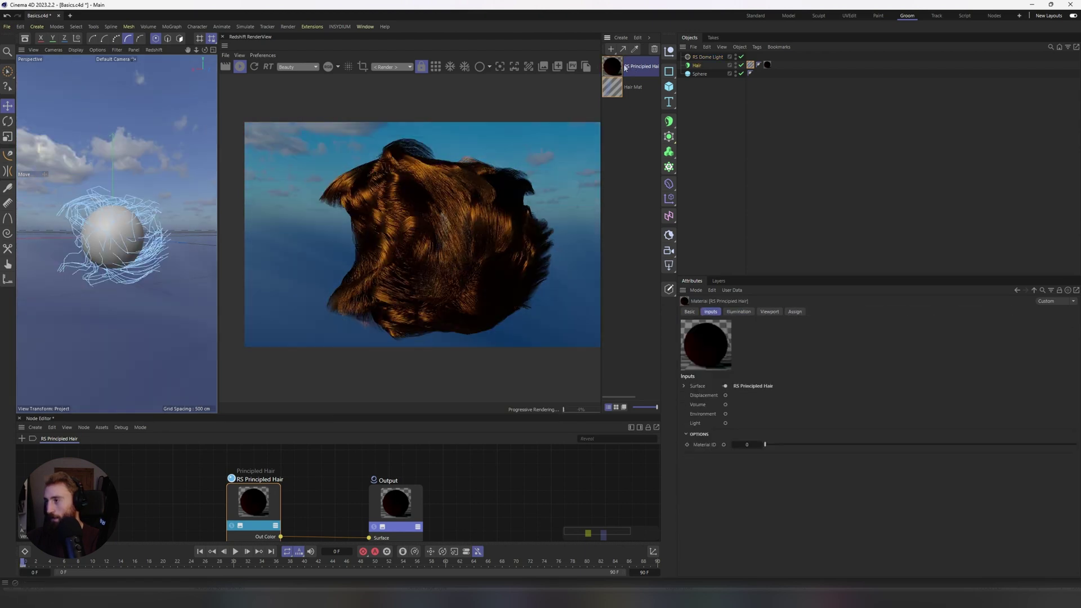
left_click(236, 512)
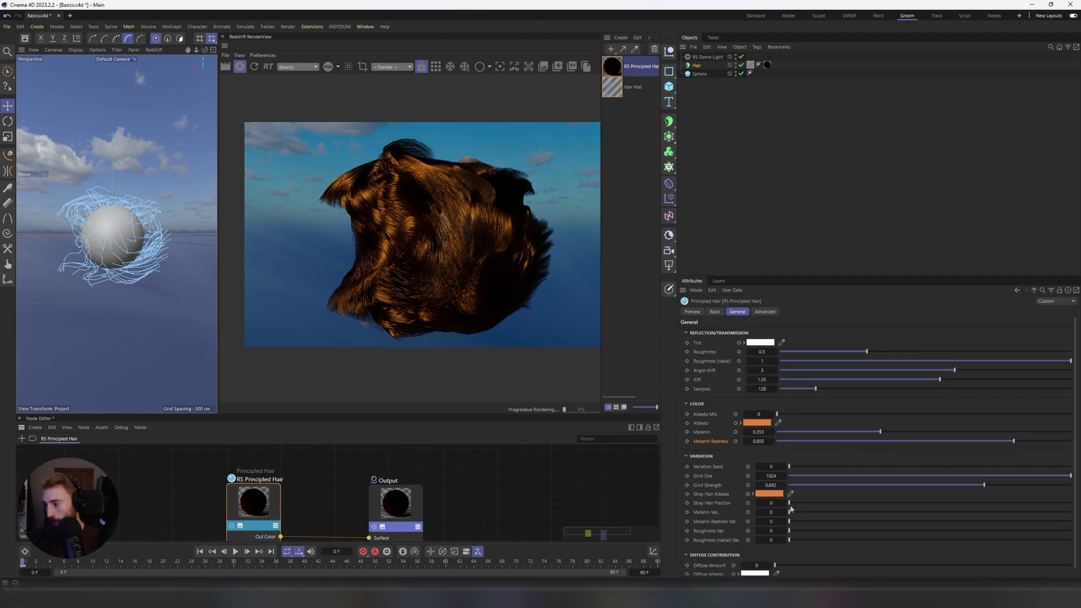
left_click_drag(791, 504, 872, 510)
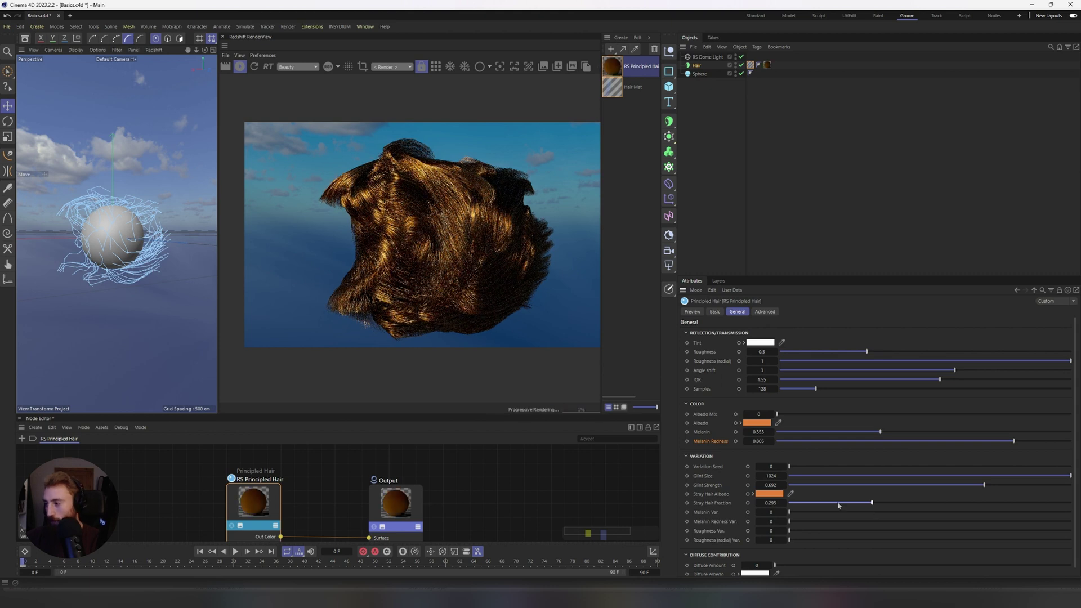
left_click(765, 493)
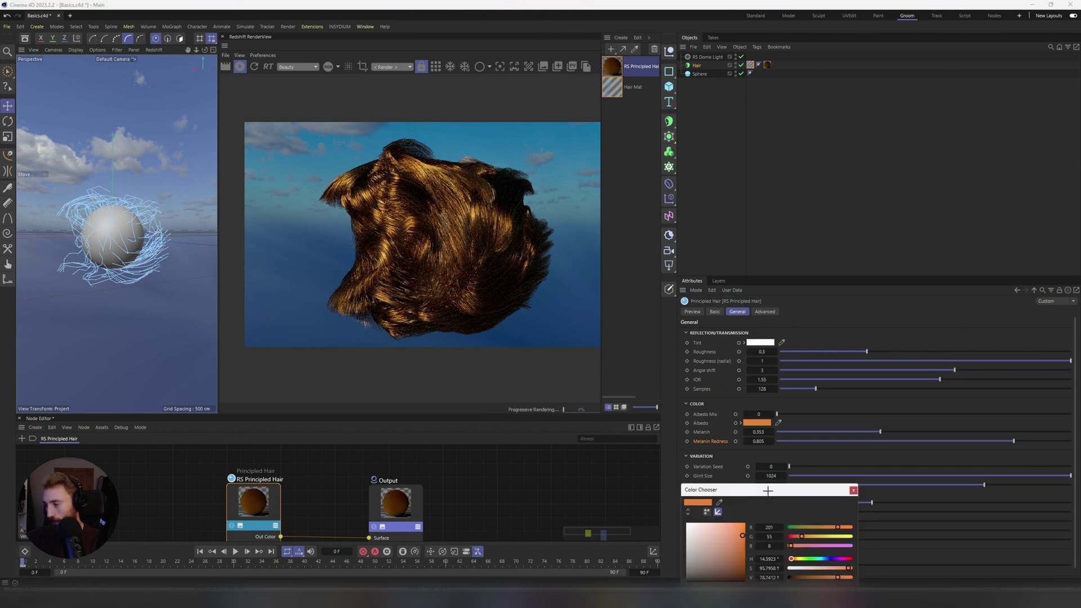
left_click_drag(767, 484, 658, 330)
left_click(600, 377)
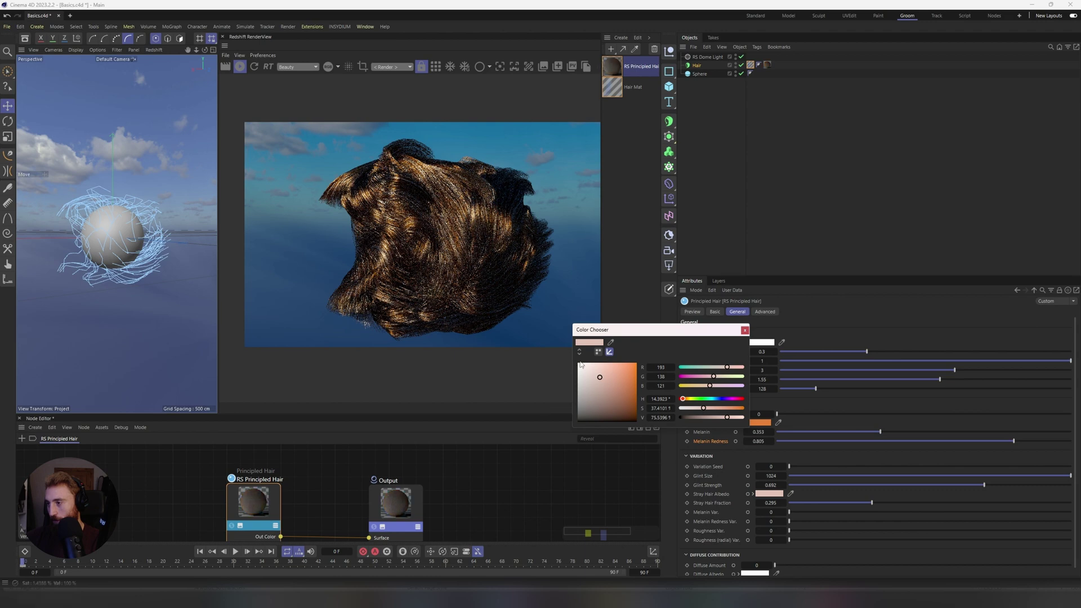
left_click_drag(619, 396, 607, 411)
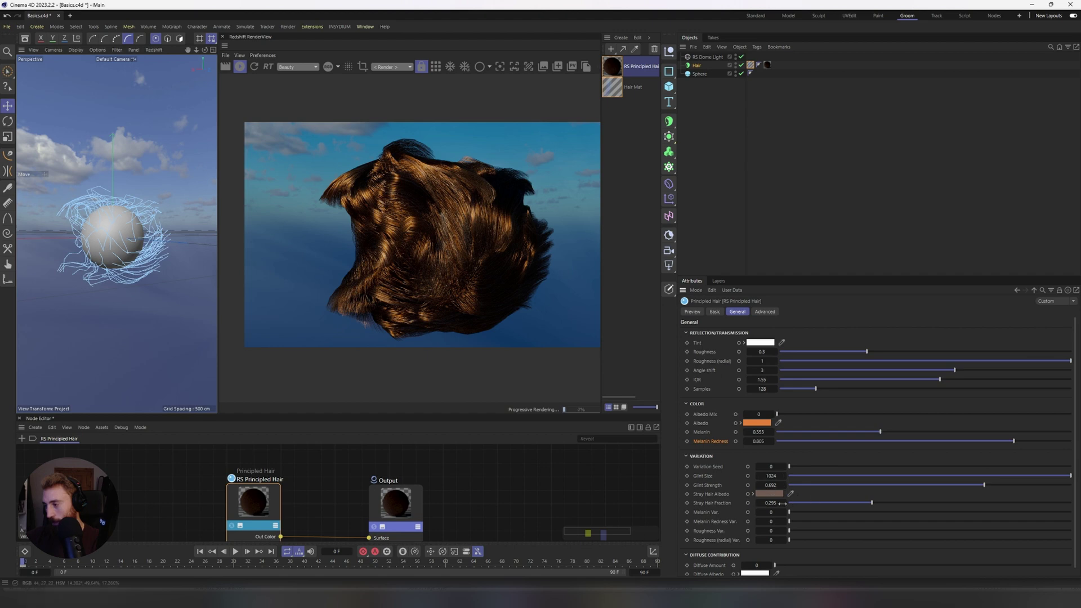
left_click_drag(871, 502, 846, 509)
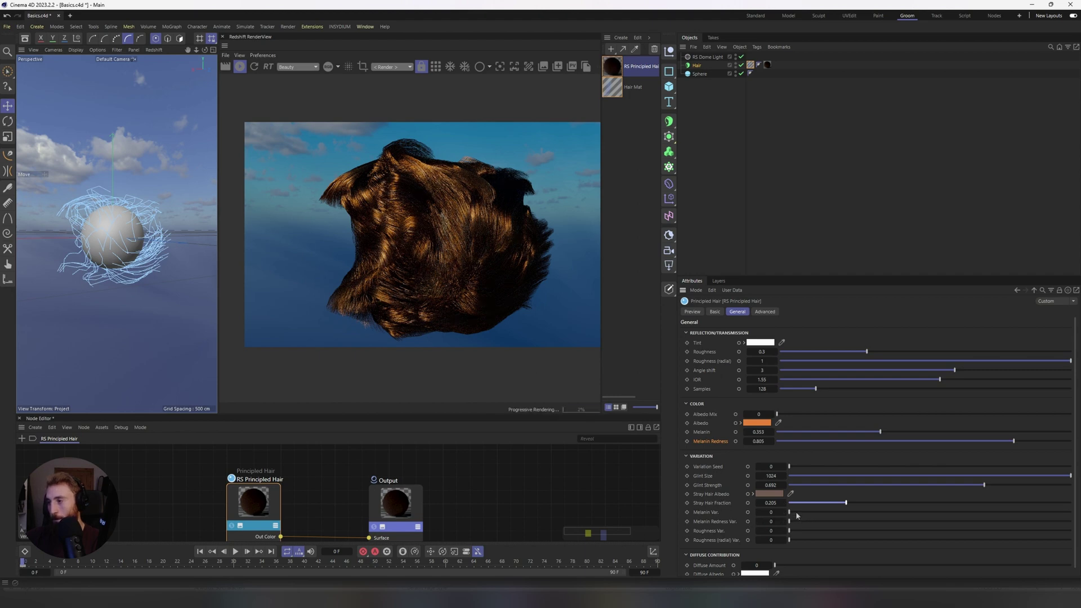
Step: Add Melanin, Melanin Redness and Roughness variation (Melanin Var 0.423, Roughness Var 0.202, radial 0.328)
left_click_drag(795, 513, 910, 518)
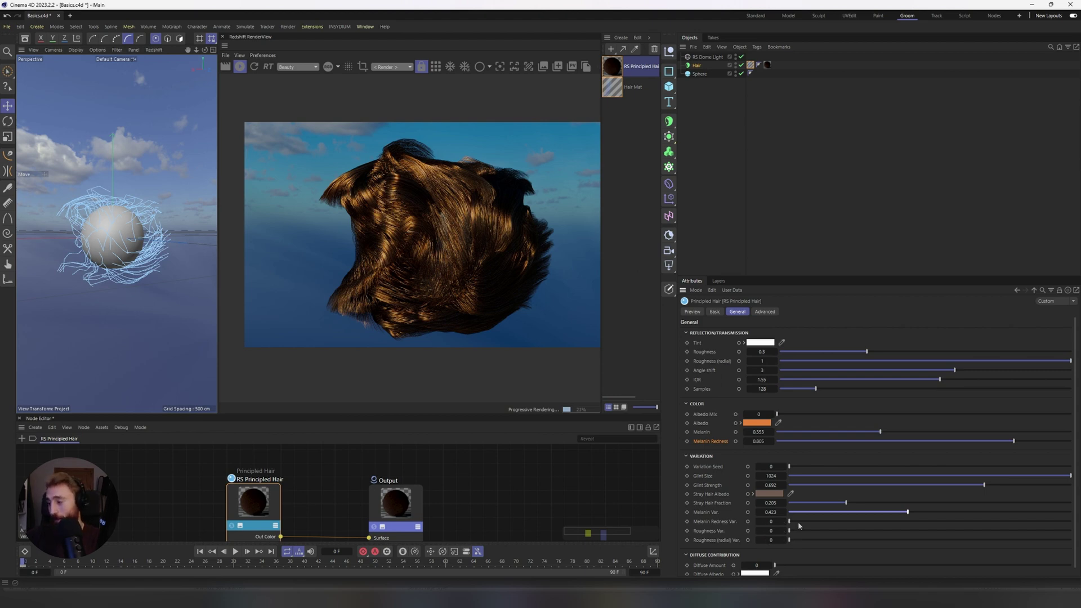
left_click_drag(798, 527, 894, 521)
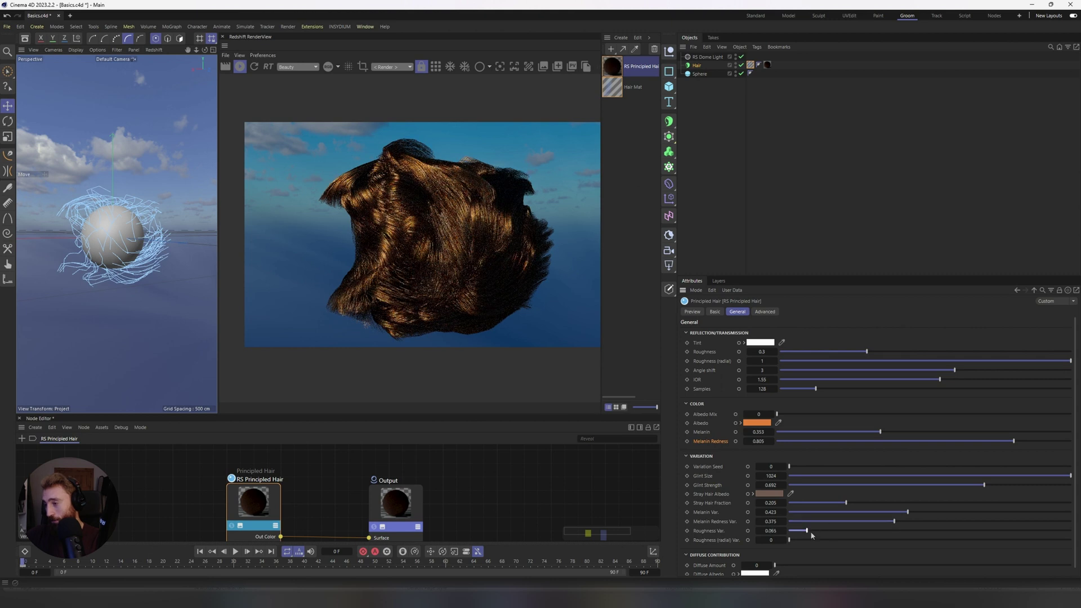
left_click_drag(789, 531, 883, 541)
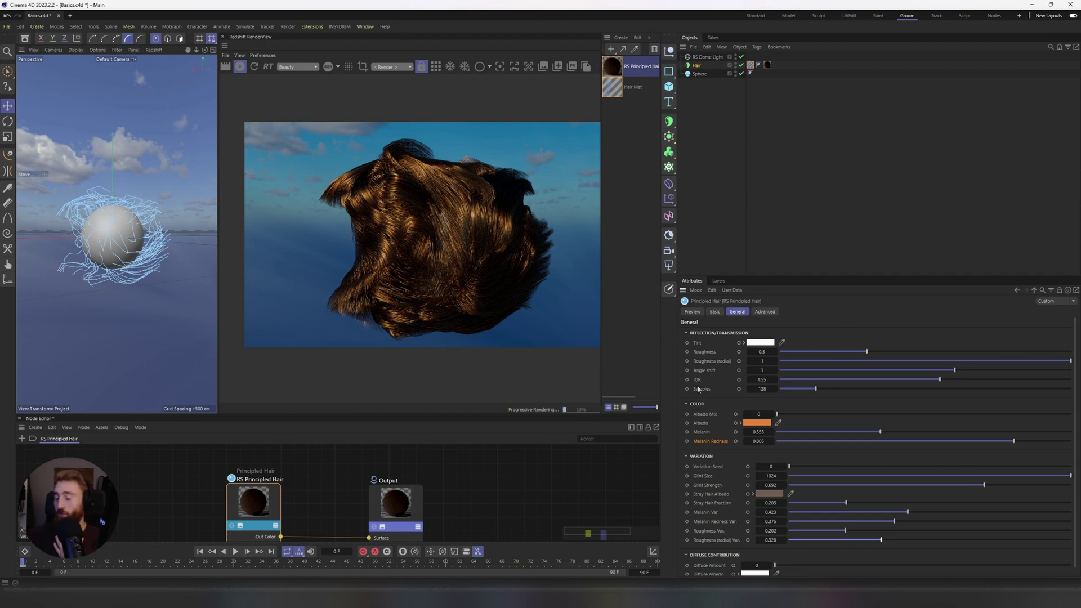
scroll(814, 463, "down", 1)
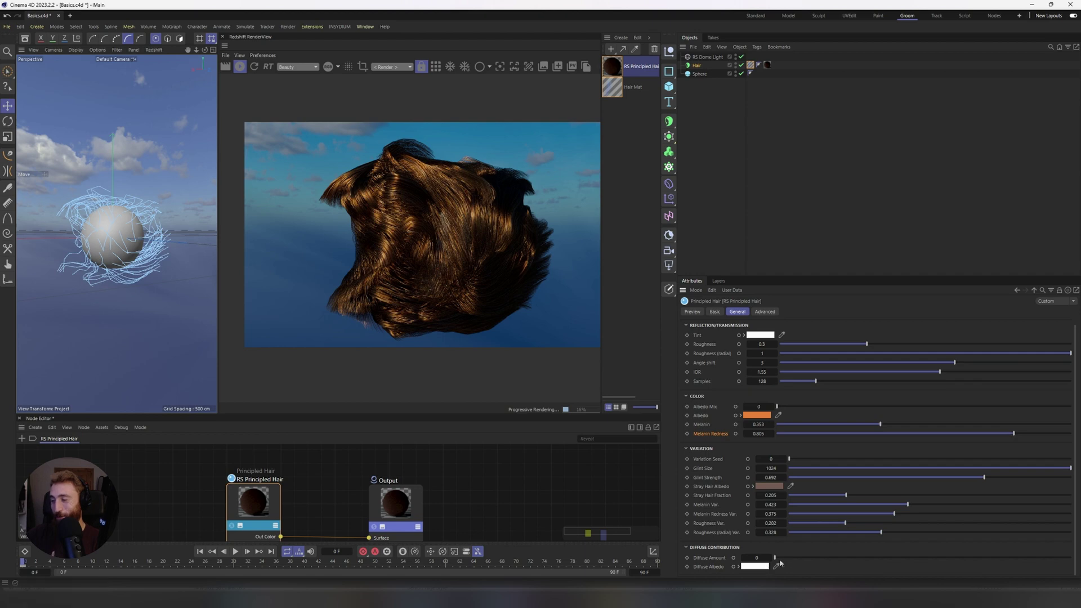
Step: Add a little diffuse contribution with a reddish Diffuse Albedo colour
left_click_drag(774, 558, 808, 558)
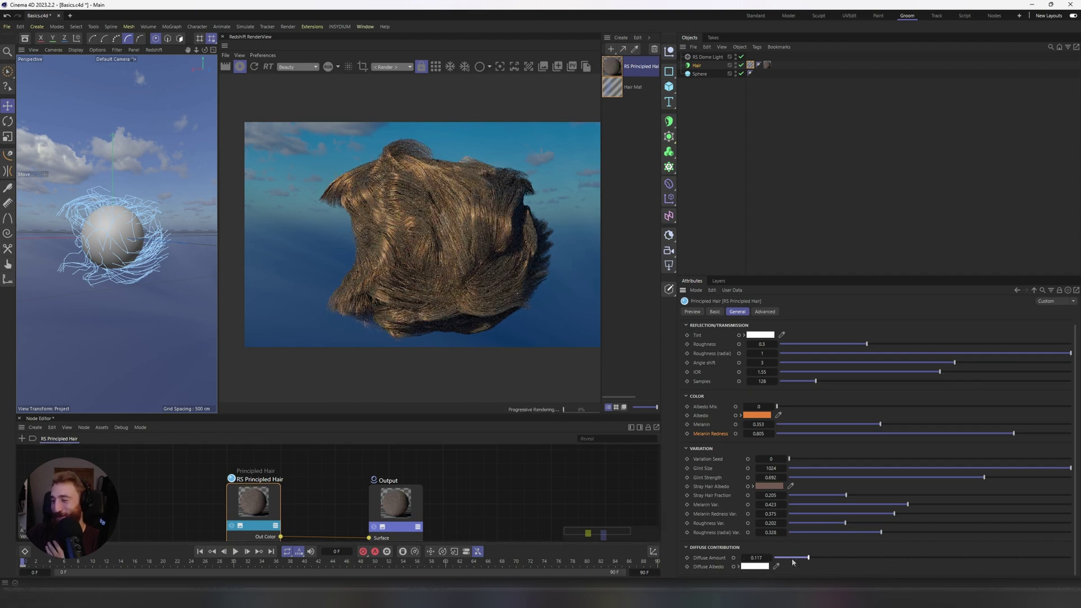
left_click_drag(809, 557, 798, 558)
left_click(757, 565)
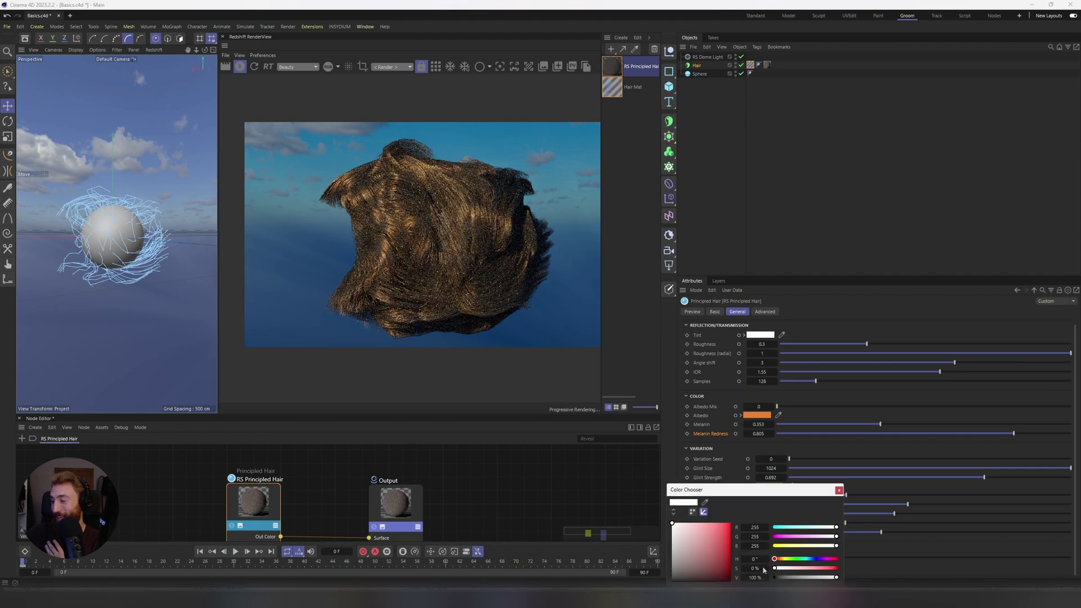
left_click(708, 534)
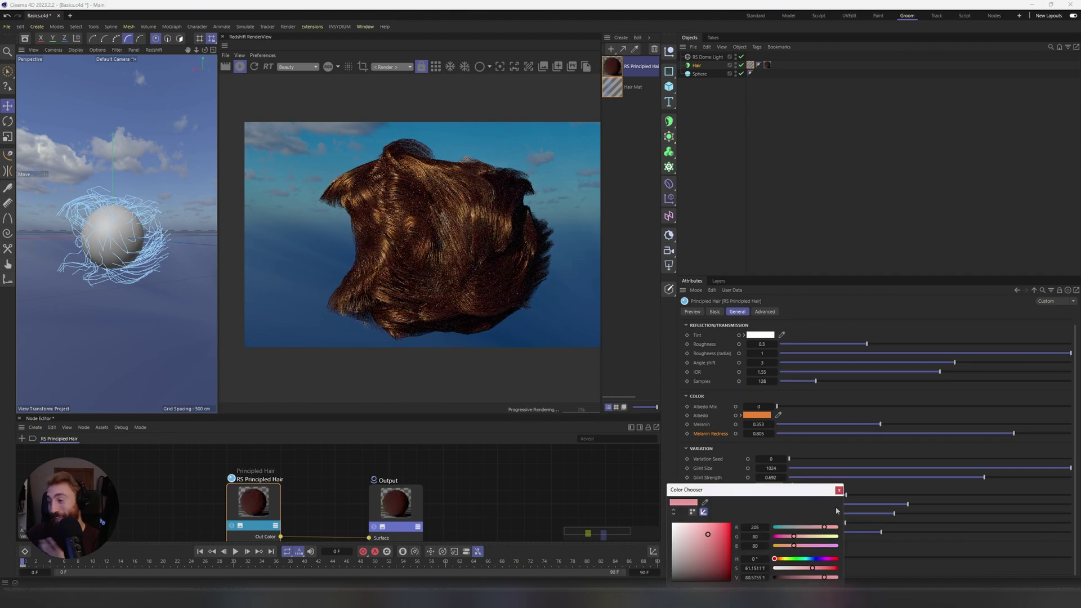
left_click(839, 491)
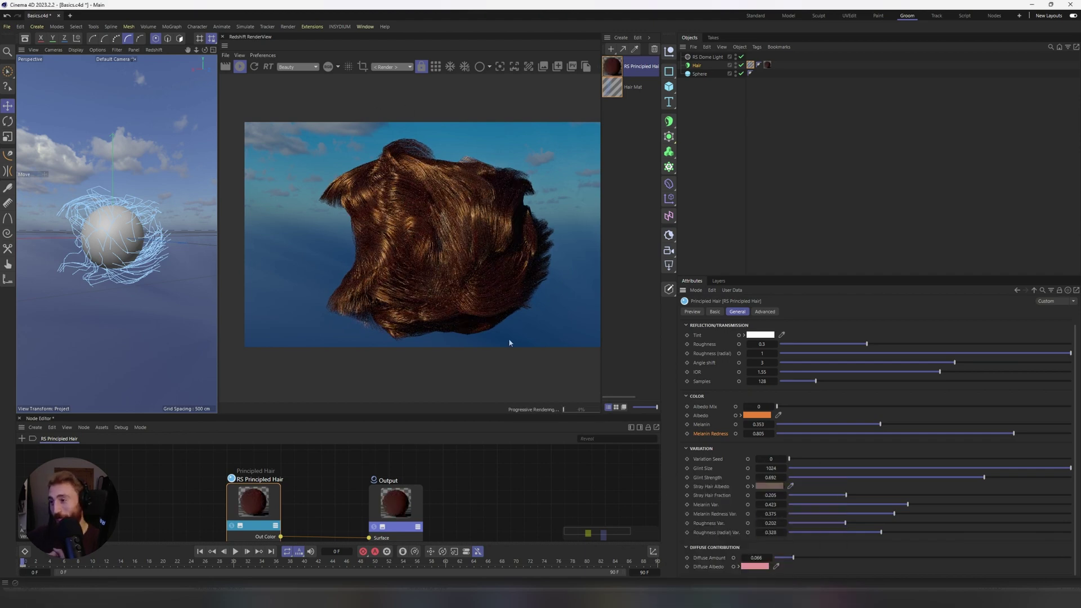
Step: Set the Tint to pale pink (238,194,194) and raise Albedo Mix slightly
left_click(760, 335)
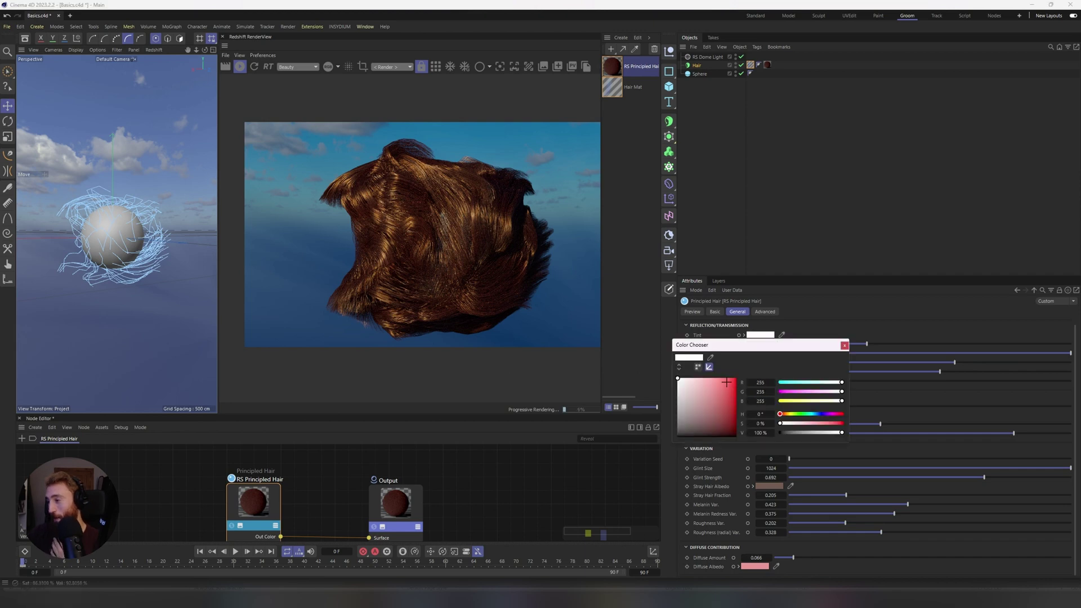
left_click(716, 385)
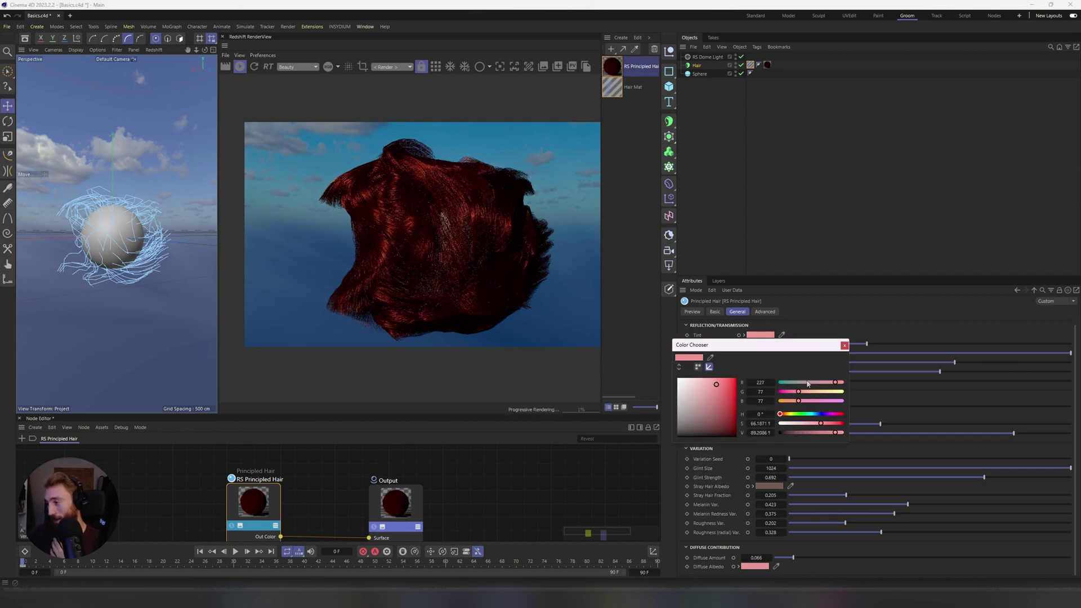
left_click_drag(835, 382, 812, 382)
left_click(688, 382)
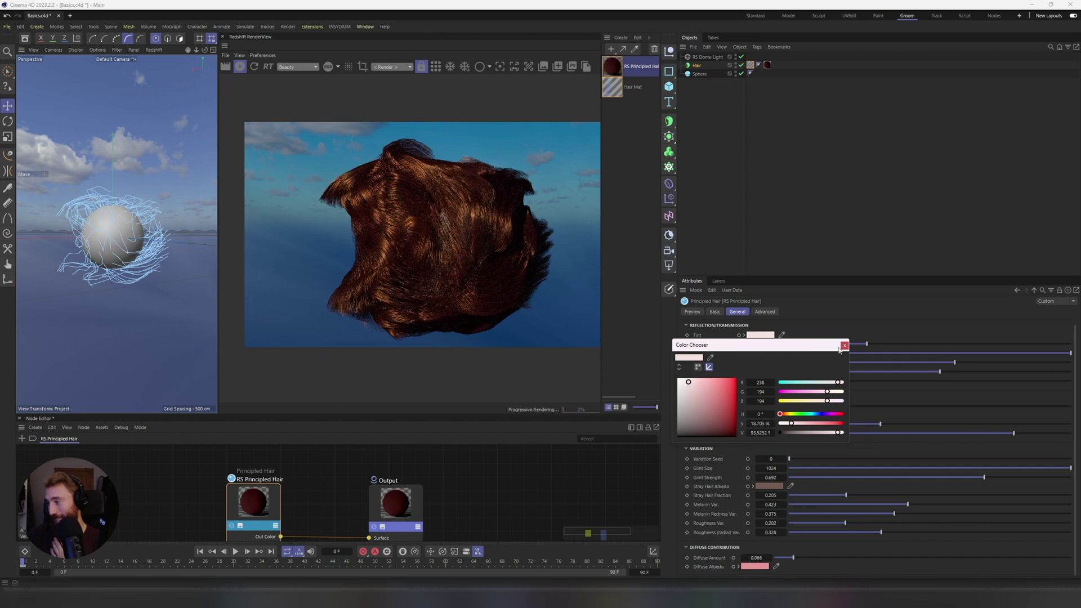
left_click(844, 345)
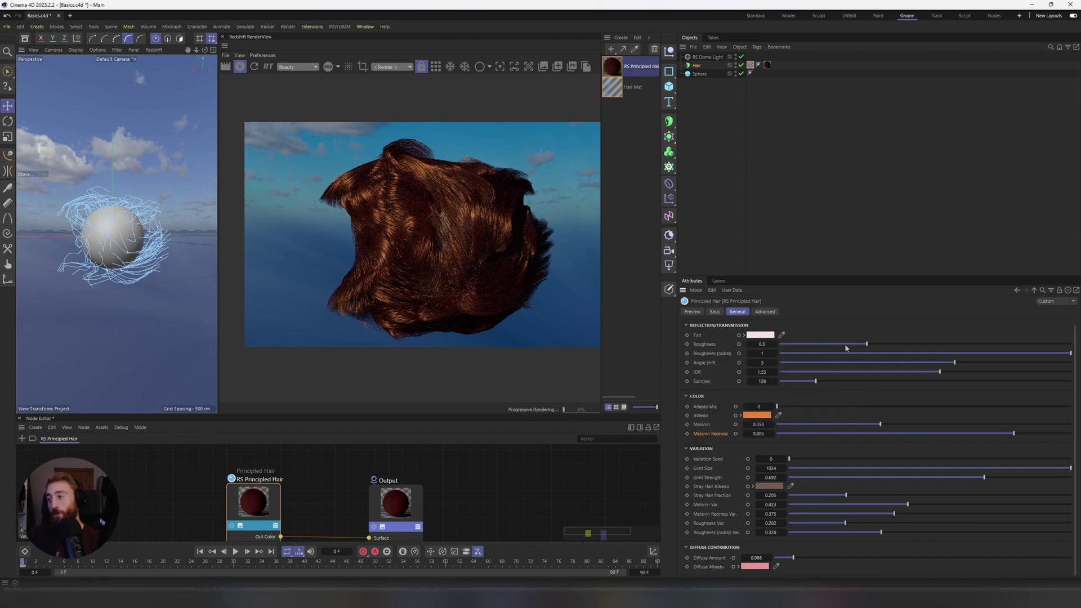
left_click_drag(777, 406, 852, 413)
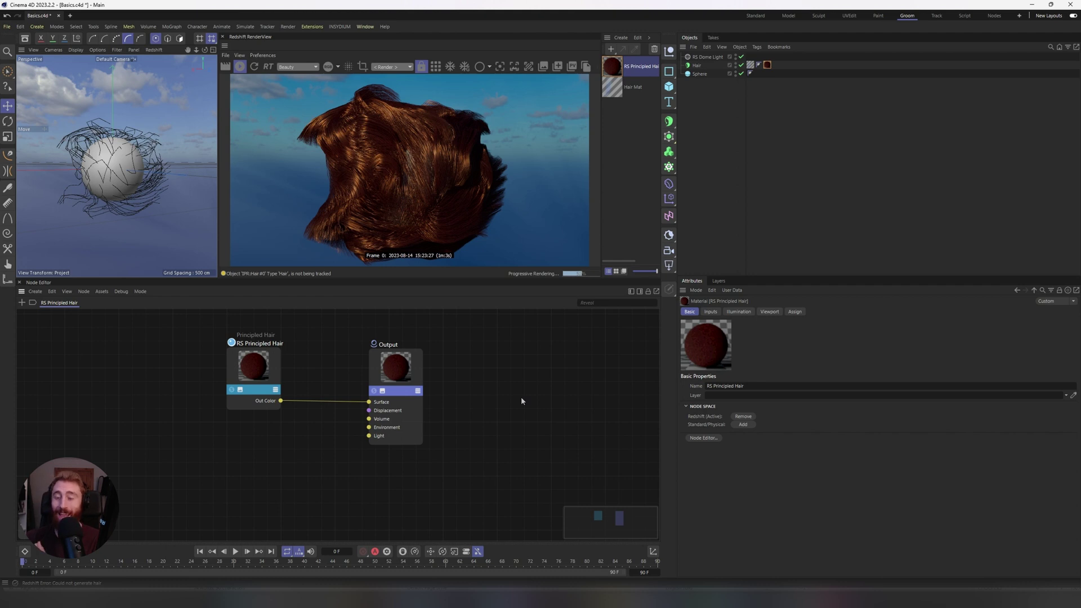
Step: Create a new Redshift Principled Hair material from the Create > Redshift > Materials menu
left_click(621, 37)
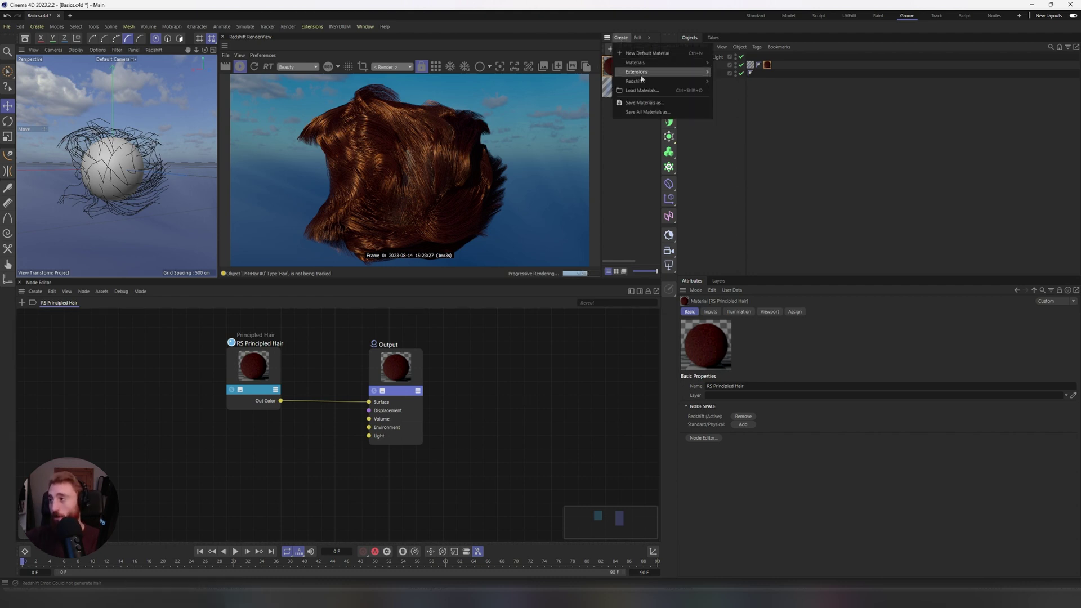
mouse_move(647, 81)
mouse_move(725, 83)
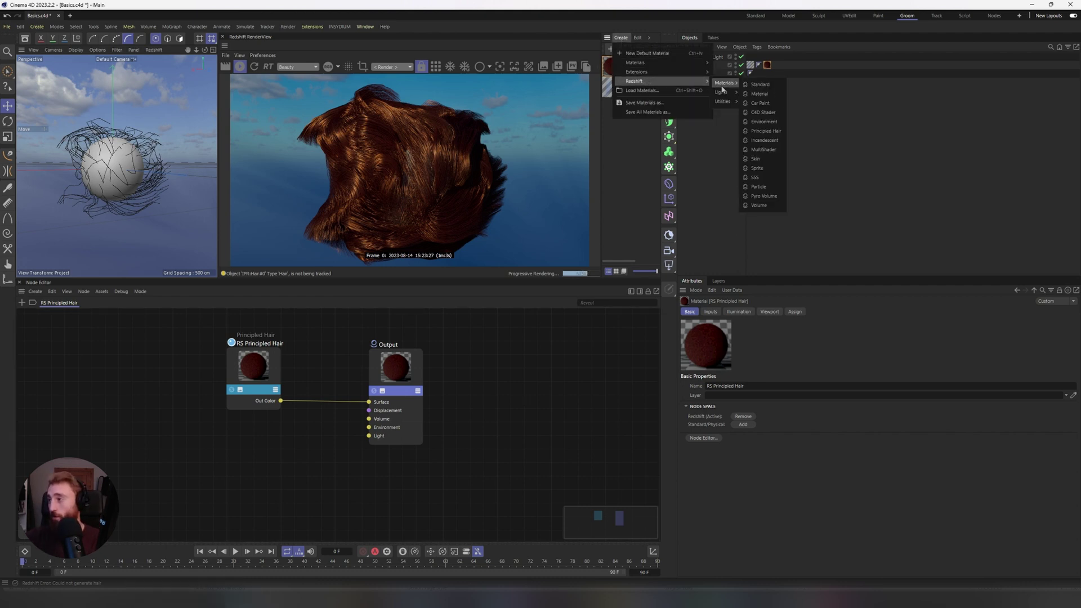
left_click(765, 131)
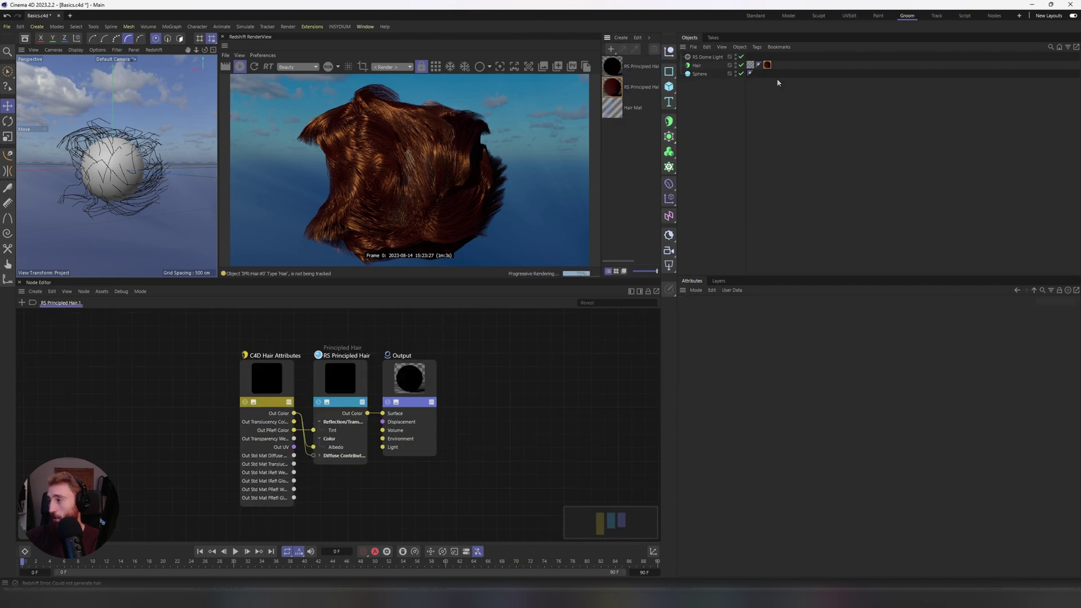
Step: Replace the Hair's old material tag with RS Principled Hair.1, nudging its C4D Hair Attributes node up
left_click(767, 65)
key("Delete")
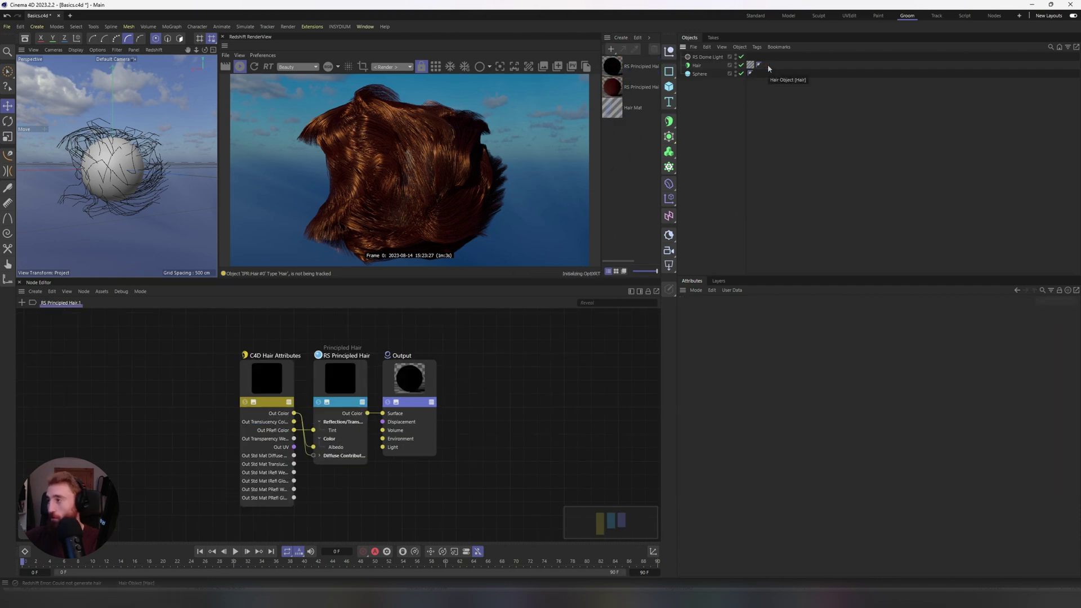
left_click(697, 65)
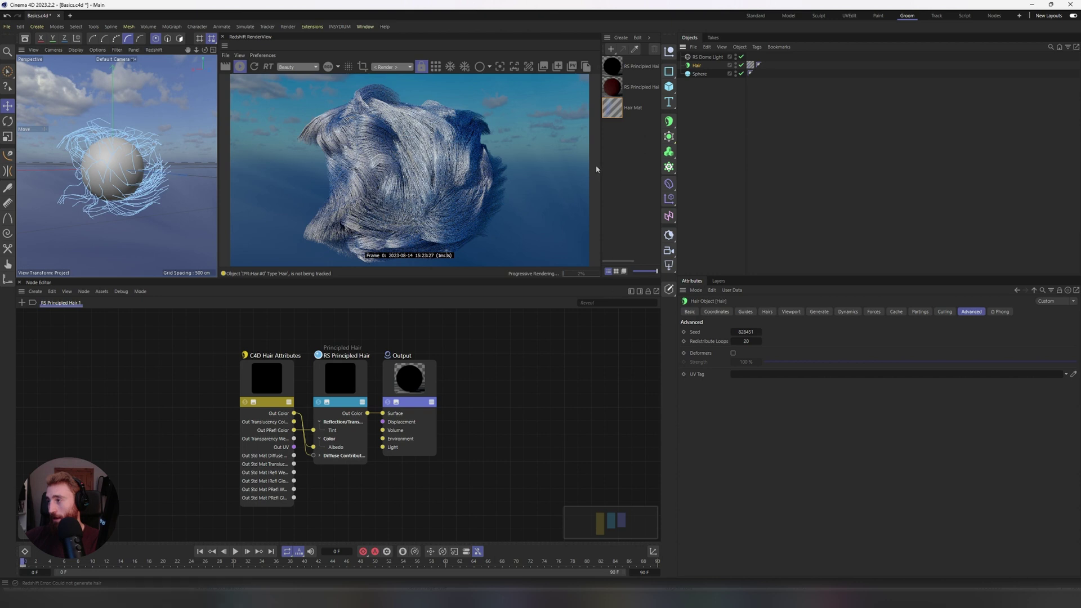
left_click(613, 68)
left_click_drag(706, 63, 696, 65)
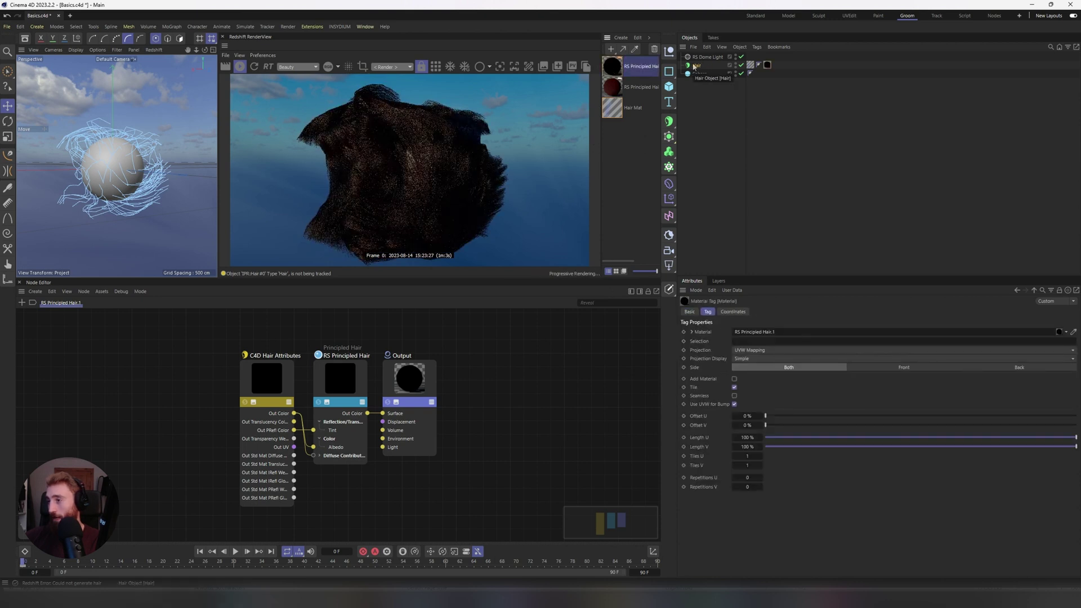
left_click(820, 192)
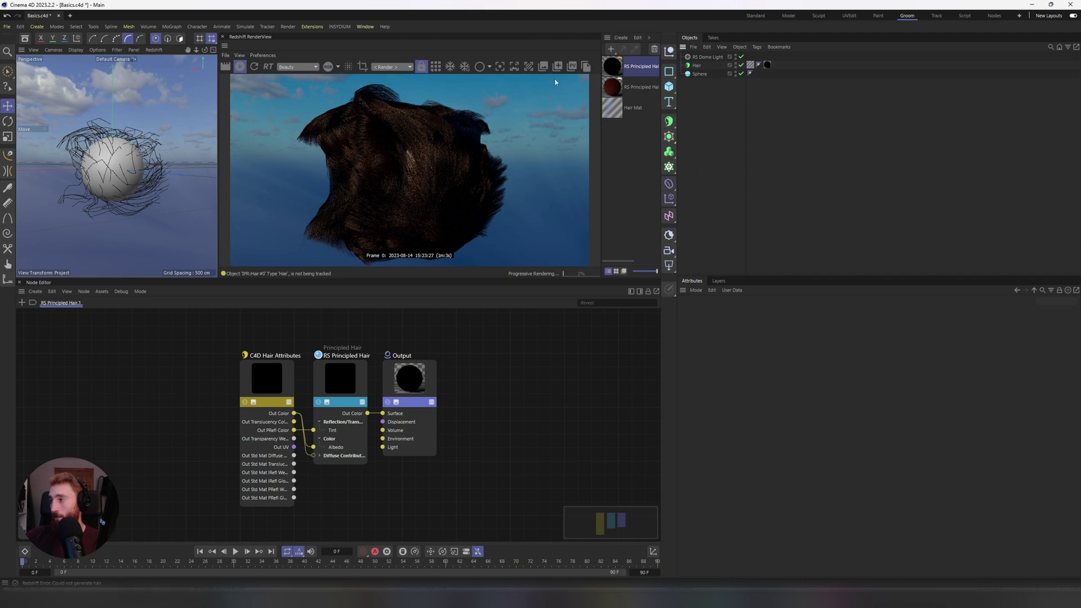
left_click(626, 74)
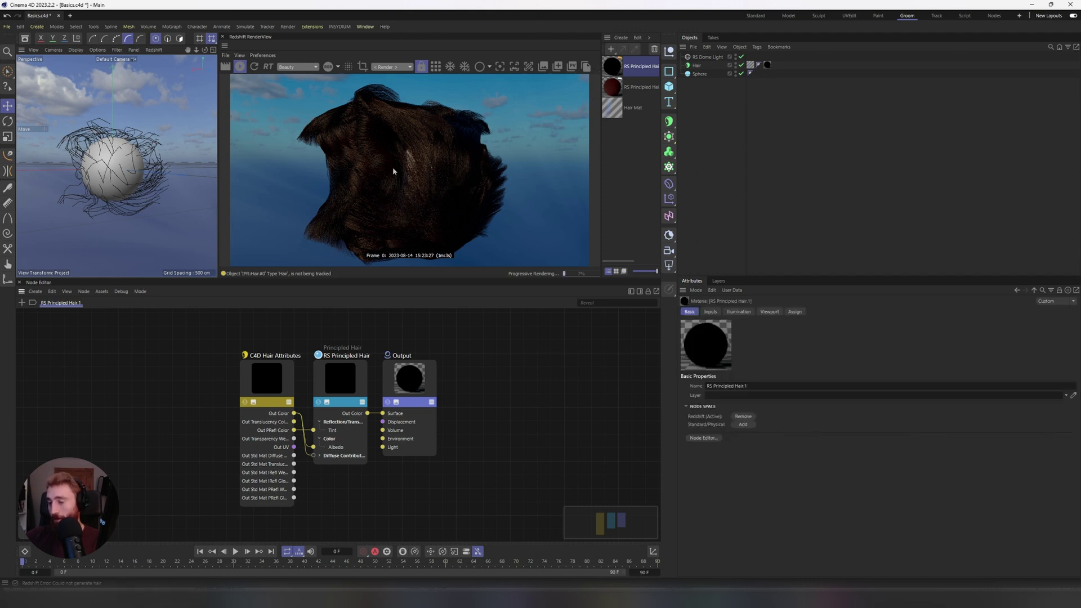
left_click_drag(277, 377, 279, 367)
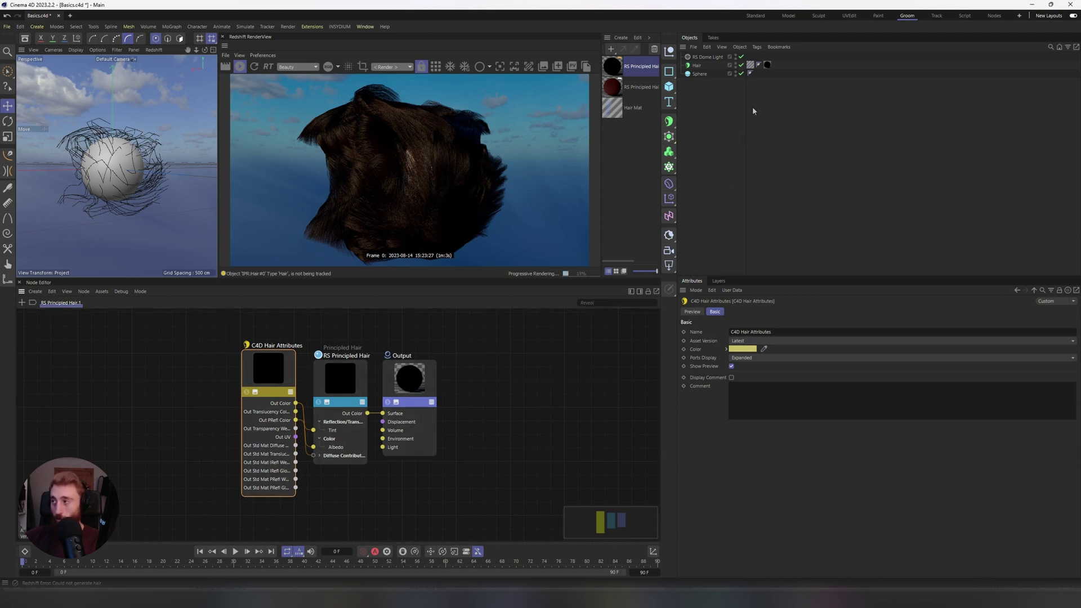
Step: Enable Kink, Frizz, Length and Straighten in the Hair Mat material's Basic settings
left_click(697, 66)
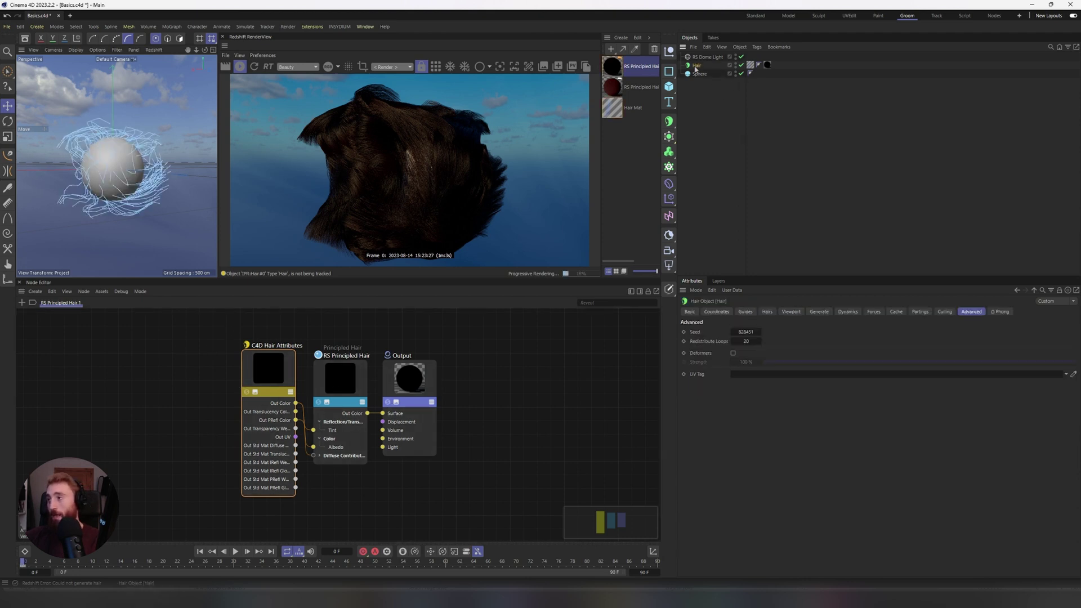
left_click(750, 65)
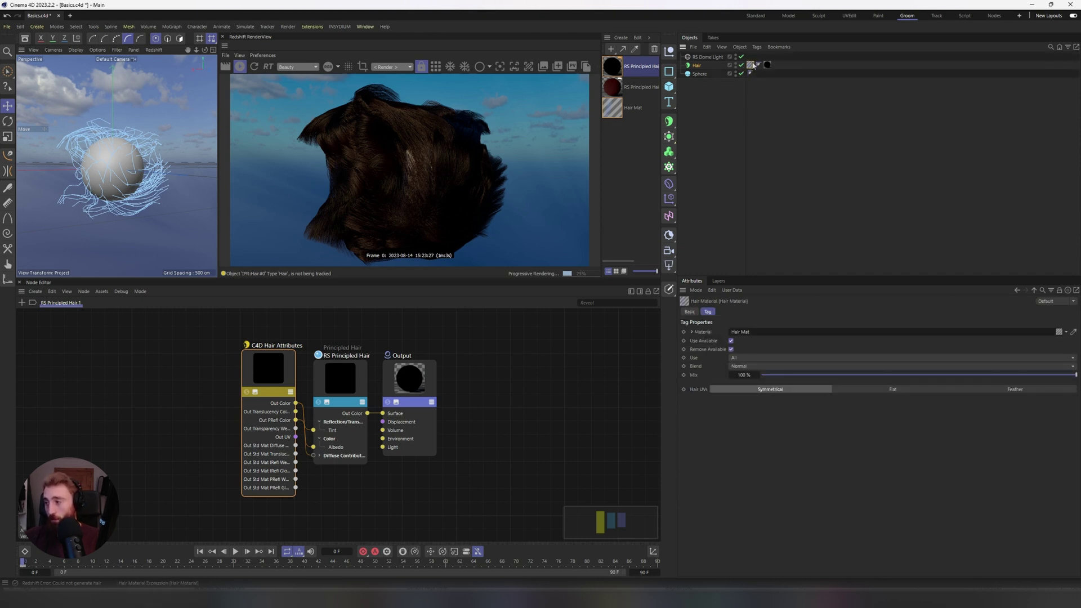
double_click(752, 66)
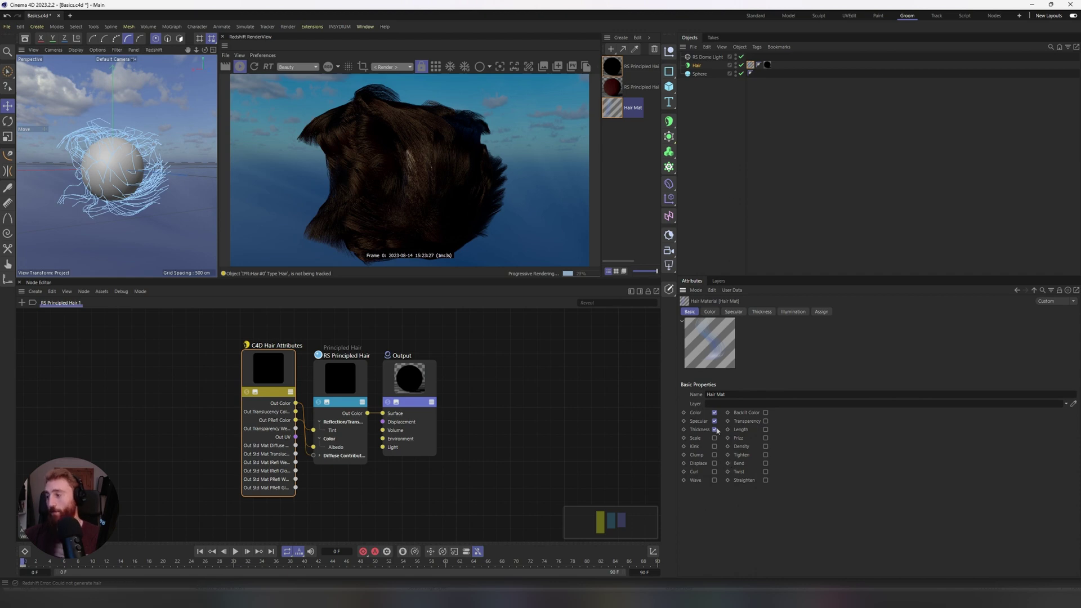
left_click(714, 446)
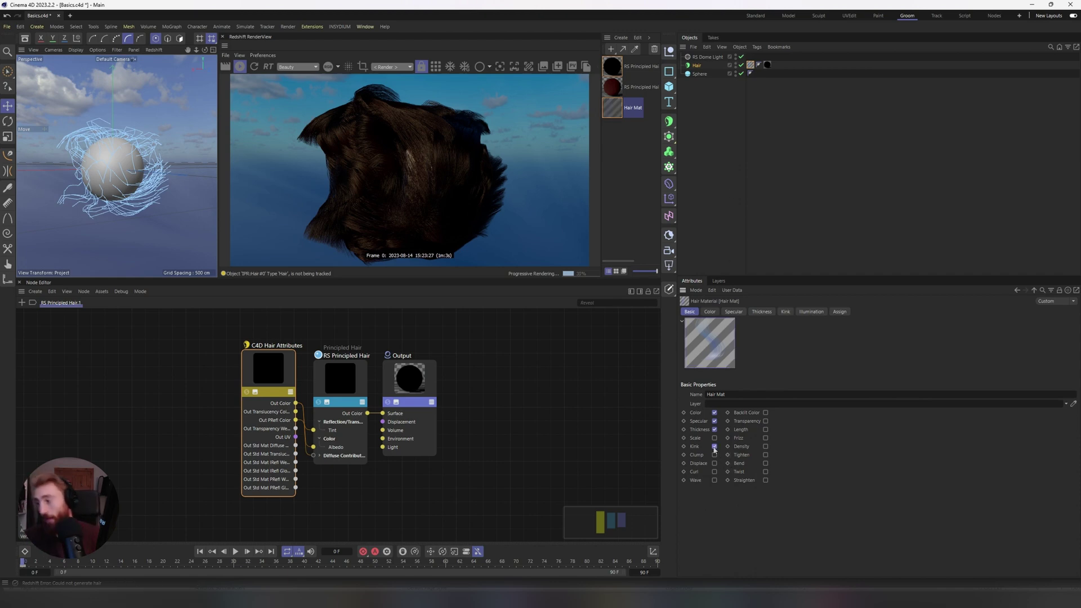
left_click(765, 437)
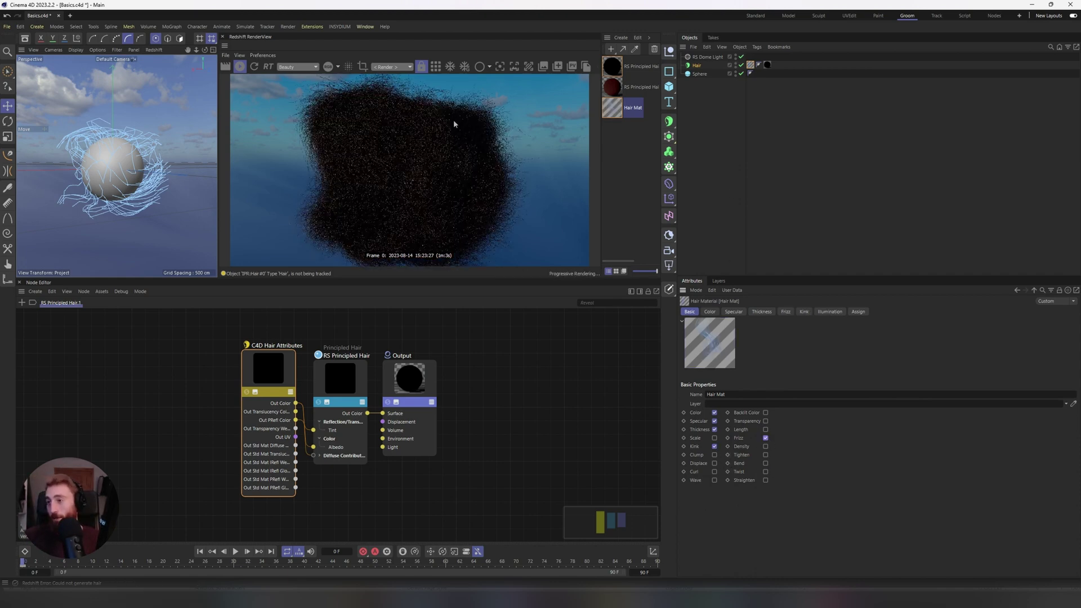
left_click(766, 422)
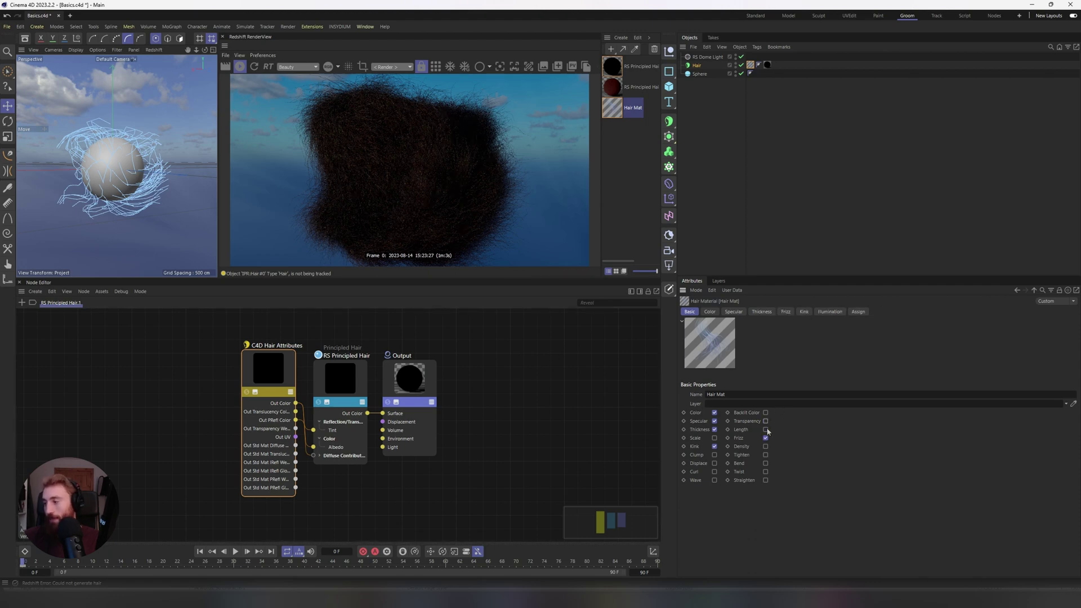
left_click(766, 429)
left_click(765, 472)
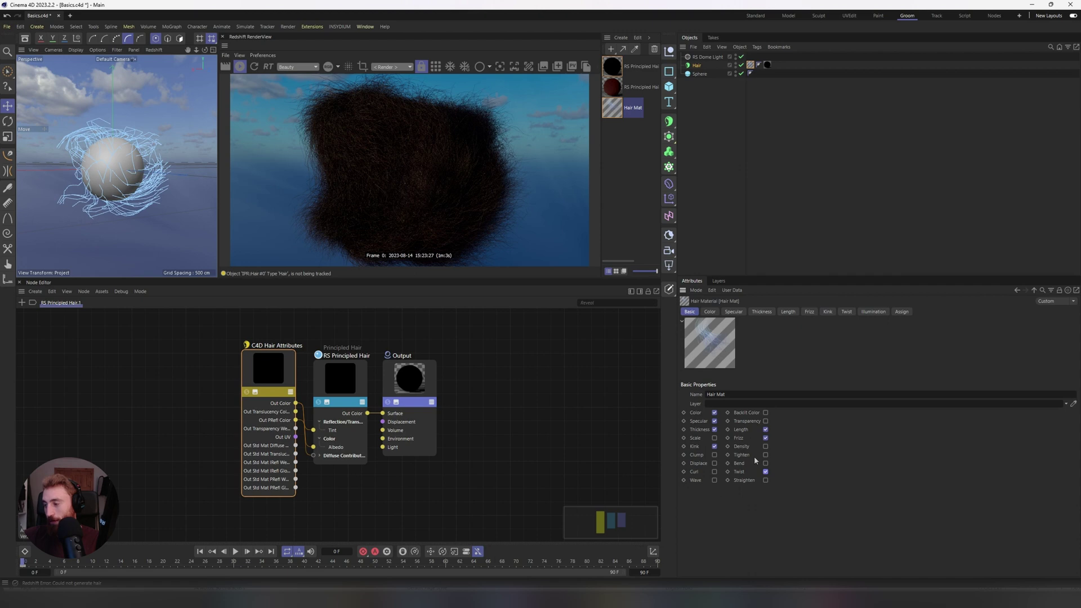
left_click(765, 479)
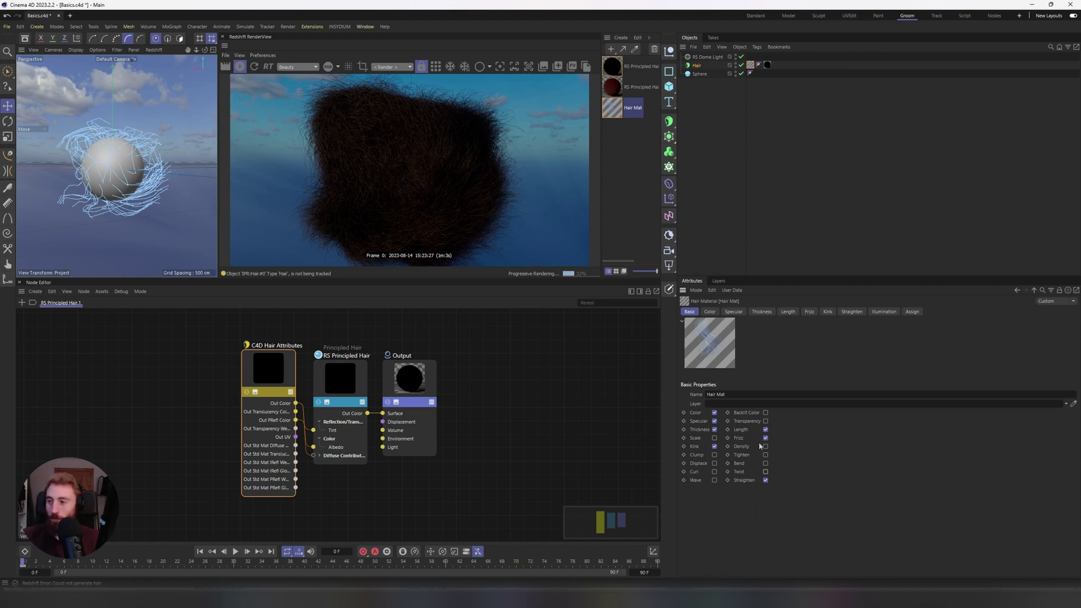
Step: Move the C4D Hair Attributes node further left, then review it, the Principled Hair node and Hair Mat
left_click_drag(280, 360, 254, 361)
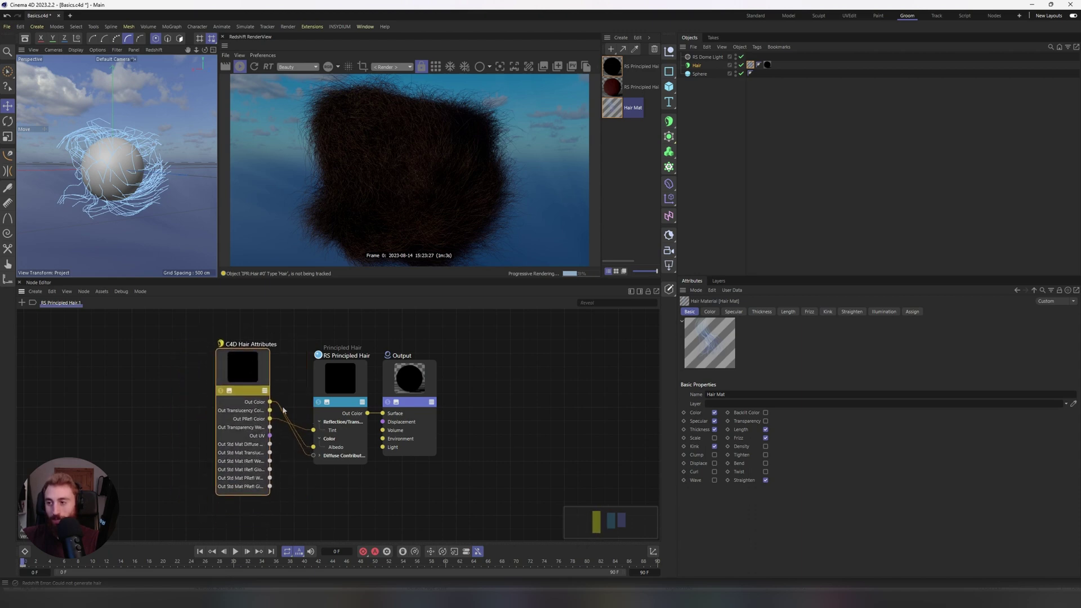
left_click(255, 370)
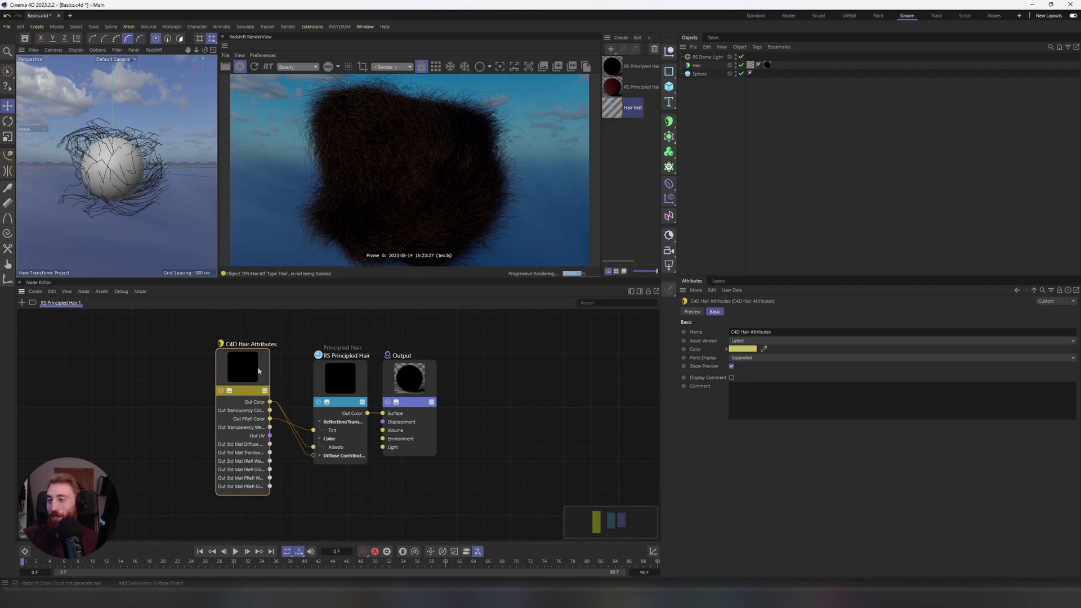
left_click(339, 371)
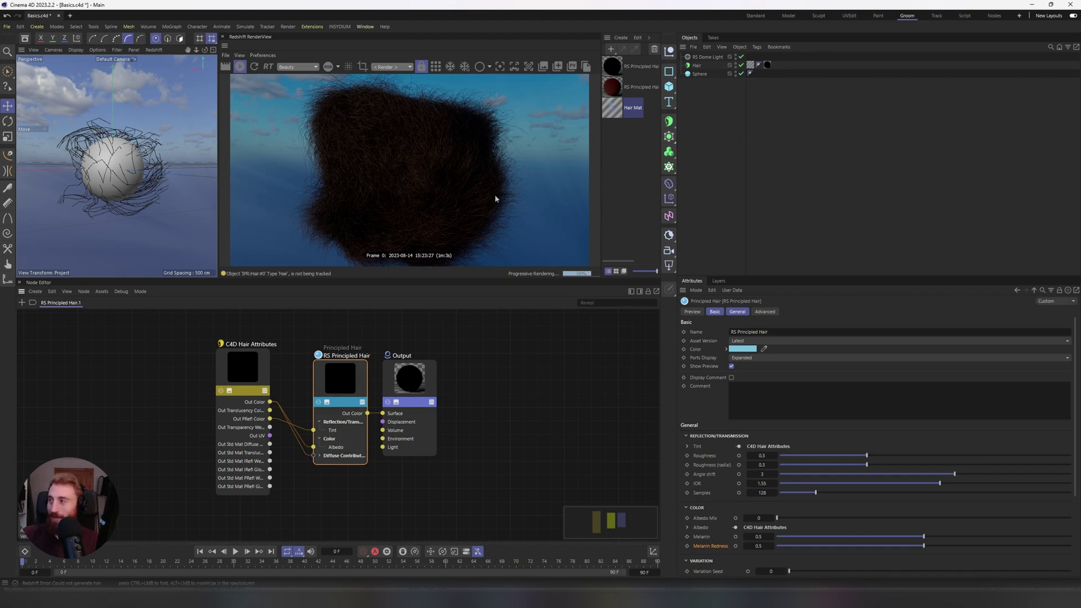
left_click(696, 65)
left_click(750, 64)
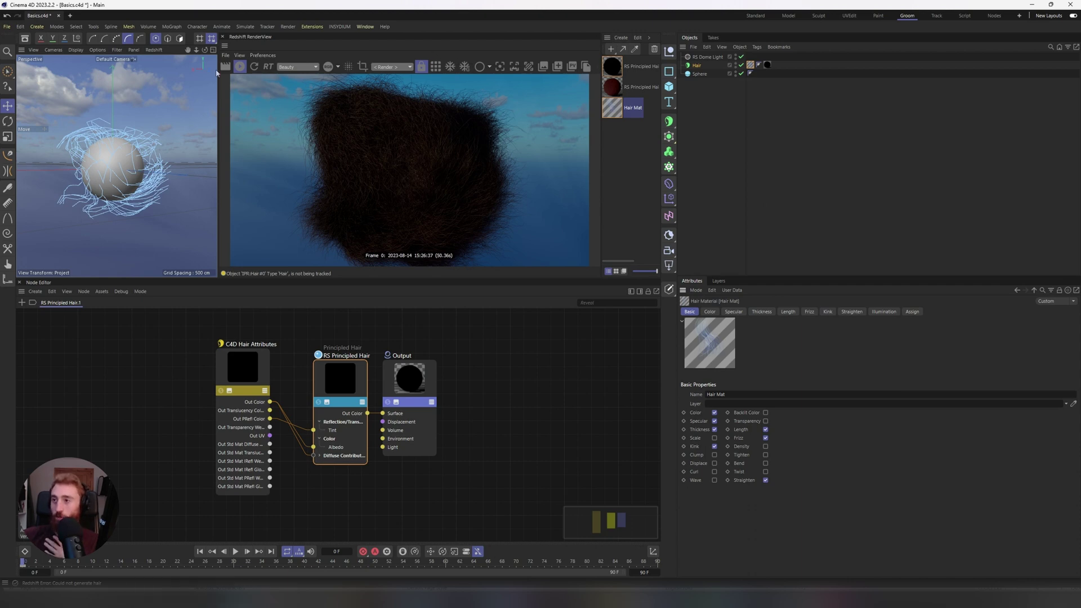
Step: Close the Redshift RenderView, then review the Hair Render page in Render Settings and close it
left_click(221, 36)
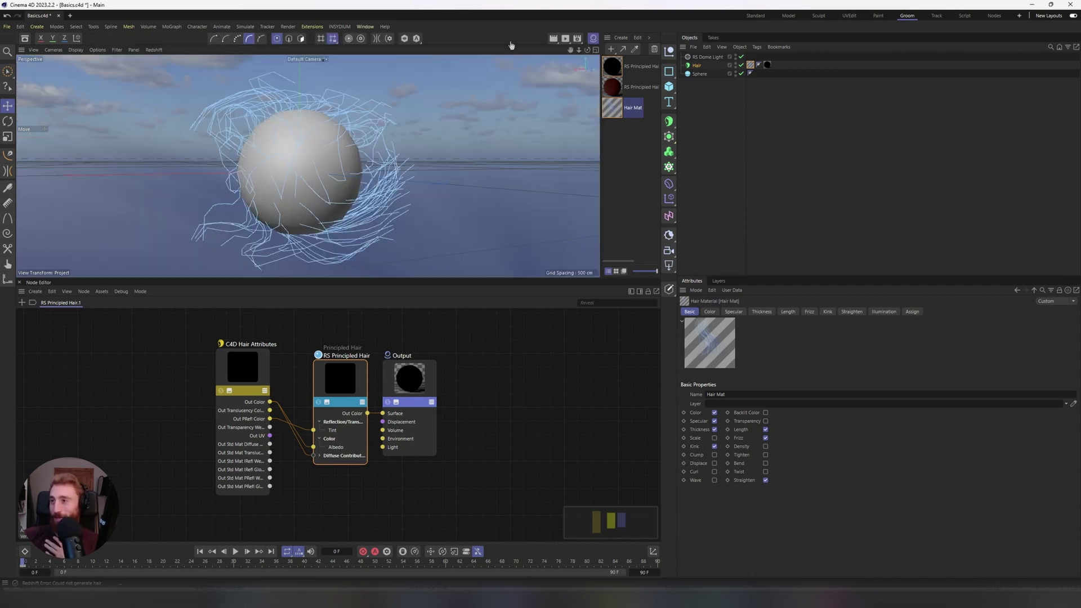
left_click(577, 39)
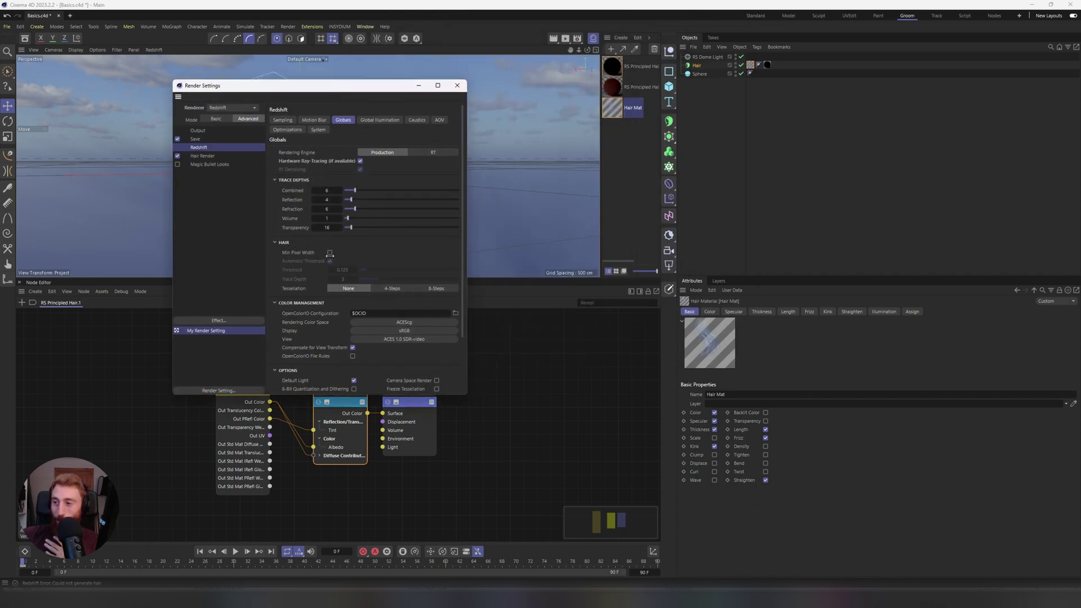
left_click(208, 157)
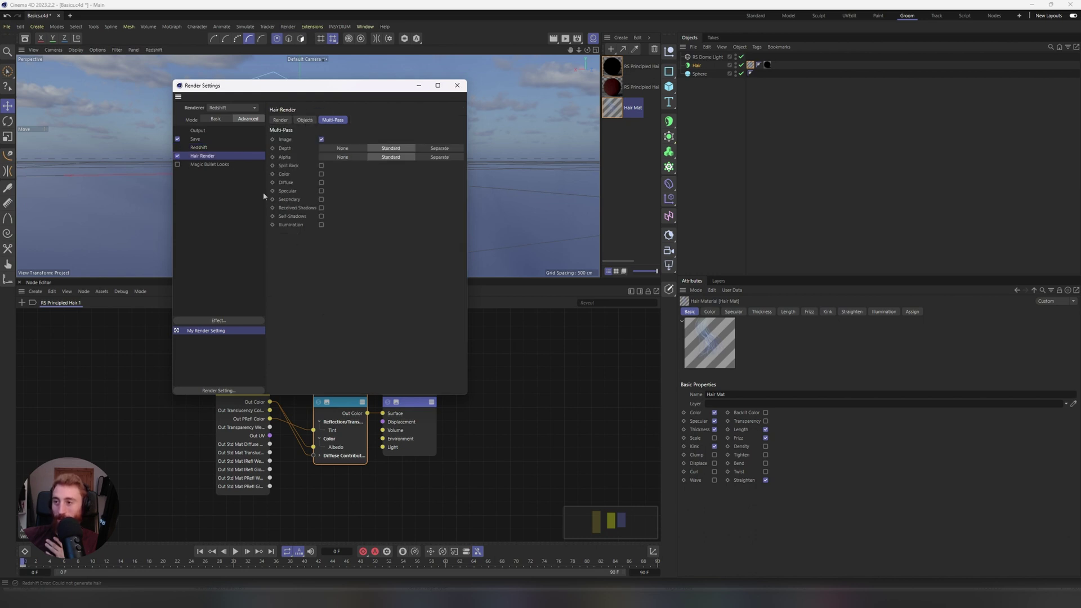
left_click(457, 86)
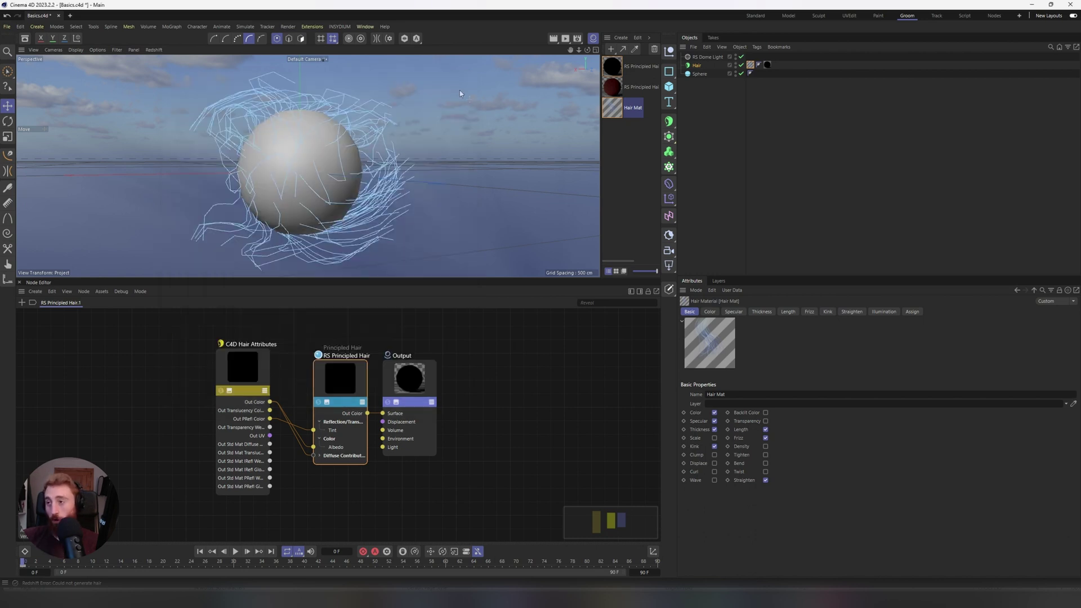